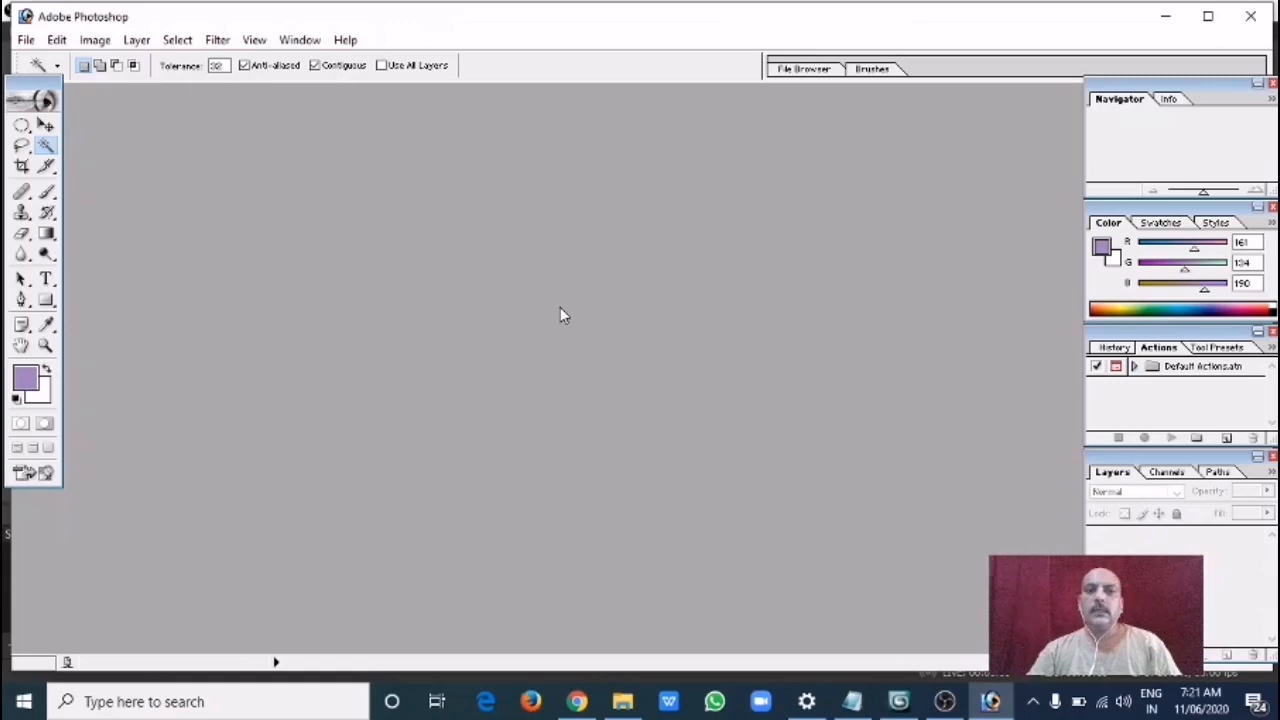
Bring up the dialog for opening an image and browse the net_tuto folder
double_click(560, 307)
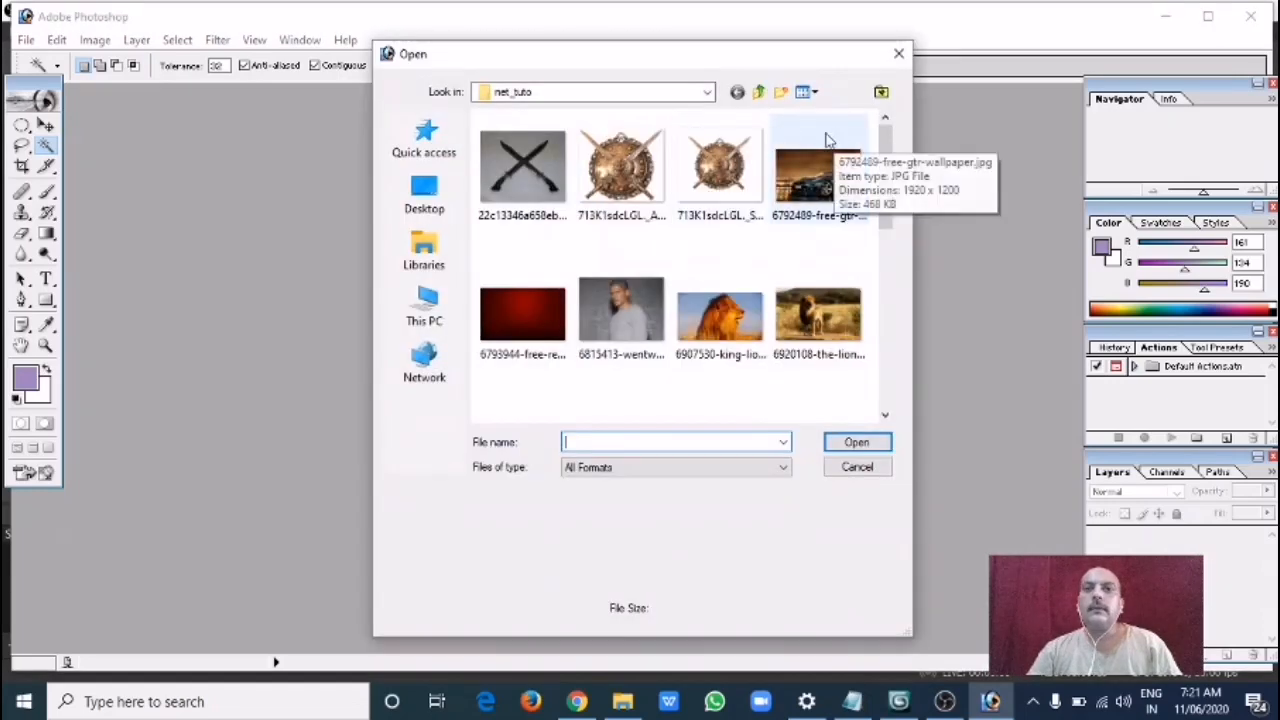
mouse_move(889, 145)
left_mouse_down()
mouse_move(890, 174)
mouse_move(889, 142)
left_mouse_up()
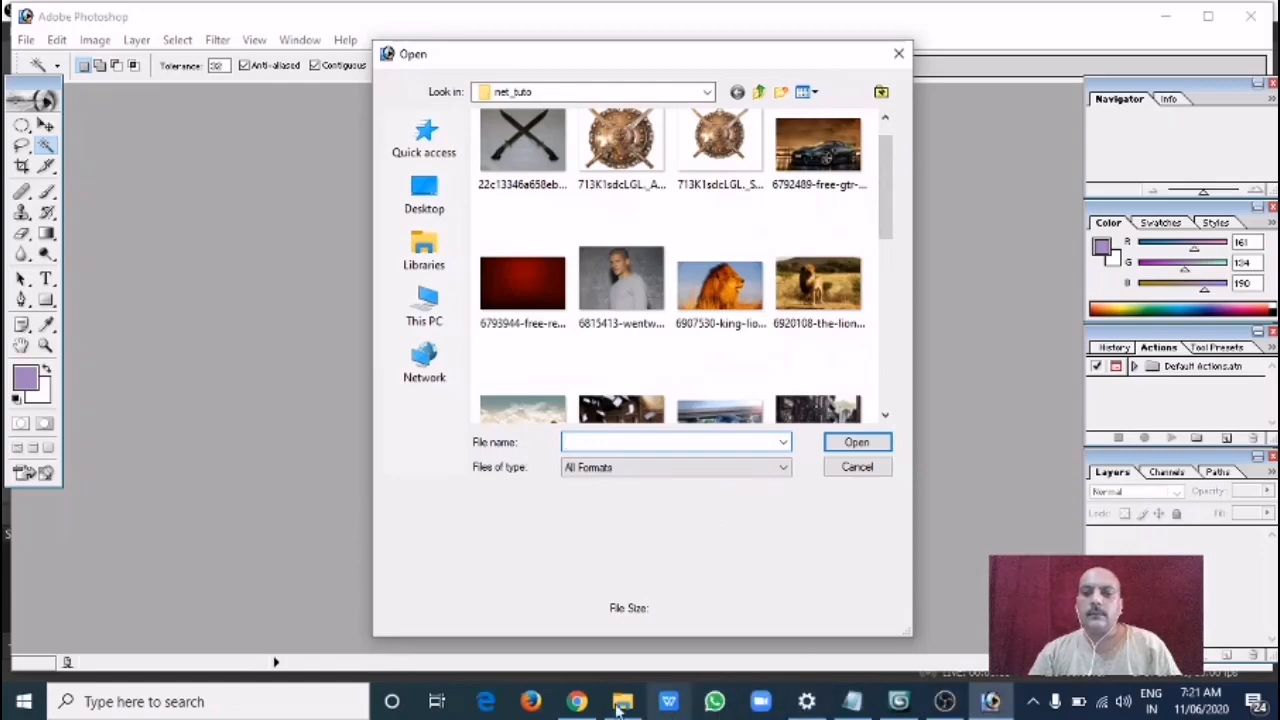
Switch to Chrome and look over the King Lion wallpaper page on 7-themes.com
left_click(577, 701)
scroll(583, 272, "up", 20)
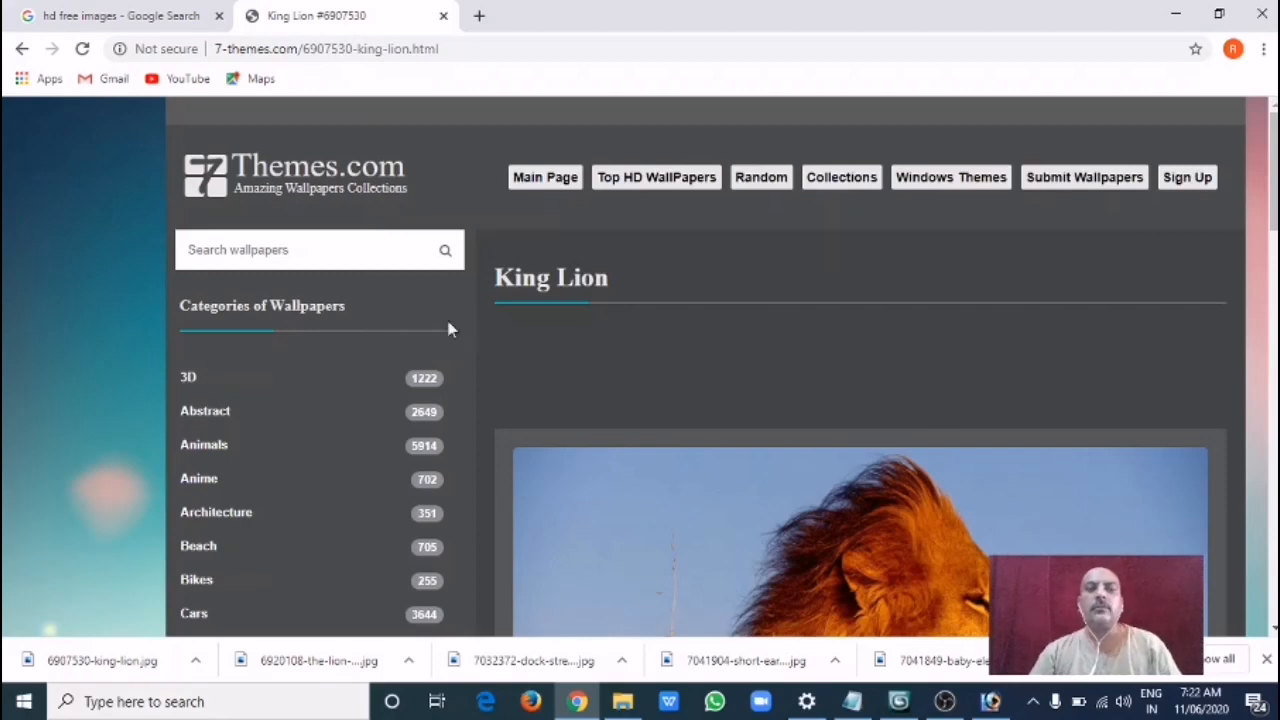
scroll(574, 296, "down", 7)
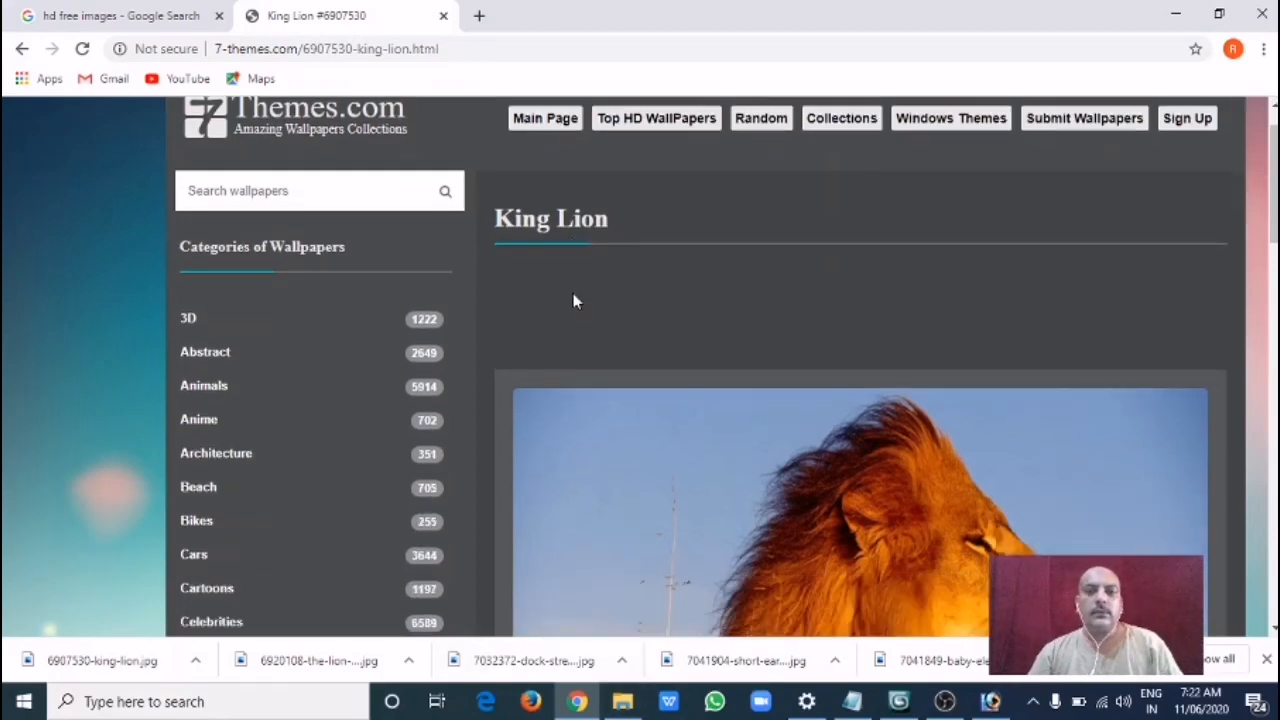
scroll(574, 294, "up", 3)
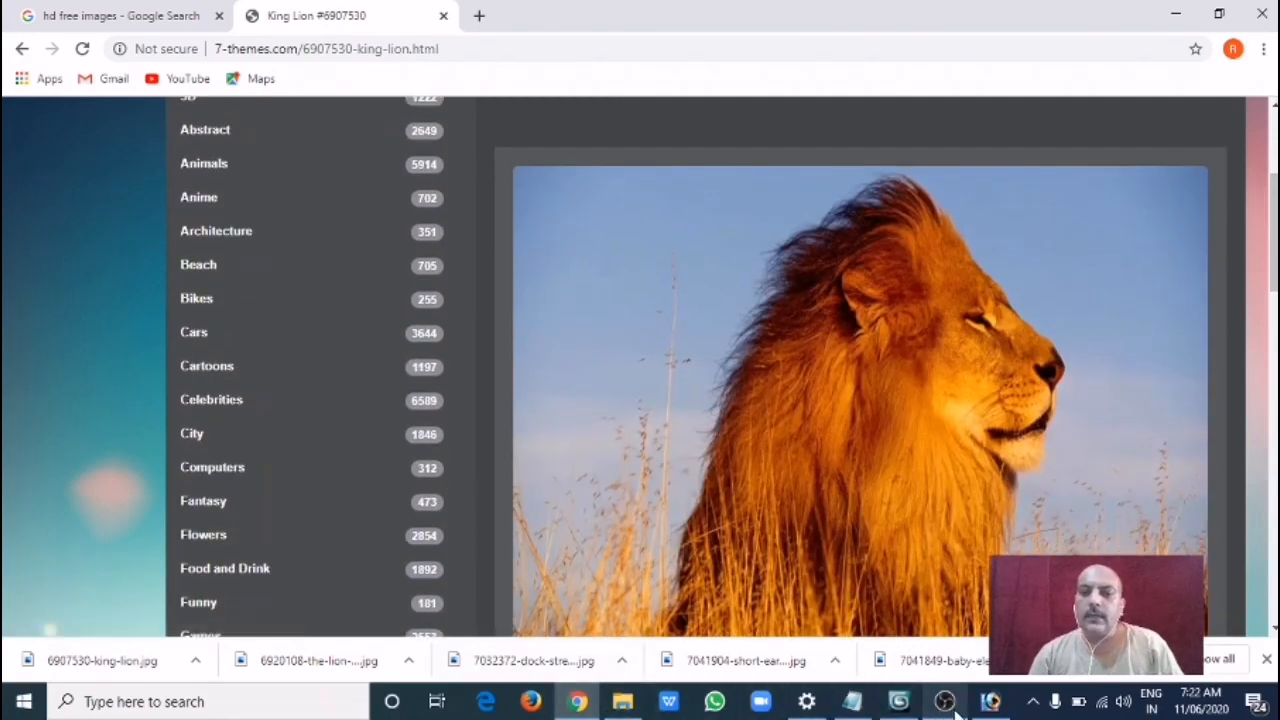
Return to Photoshop, open 6907530-king-lion.jpg from the net_tuto folder and move its window clear of the toolbox
mouse_move(955, 710)
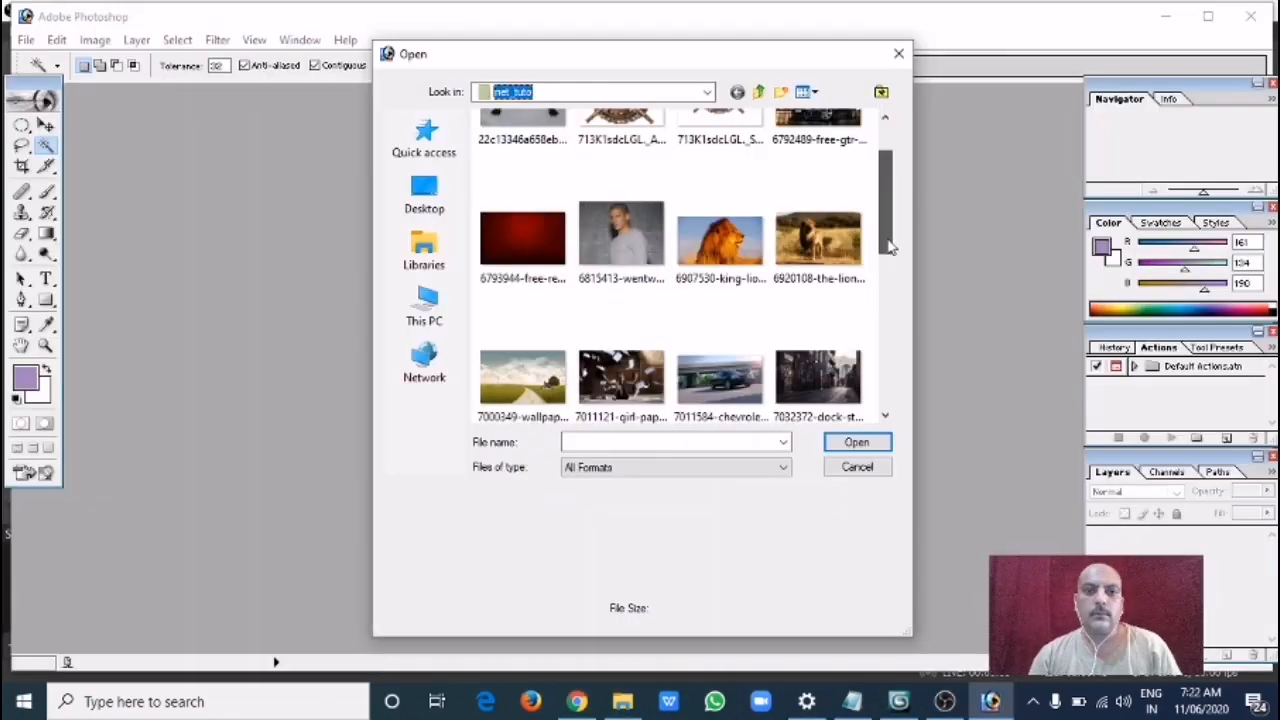
mouse_move(888, 243)
left_mouse_down()
mouse_move(888, 221)
mouse_move(889, 242)
left_mouse_up()
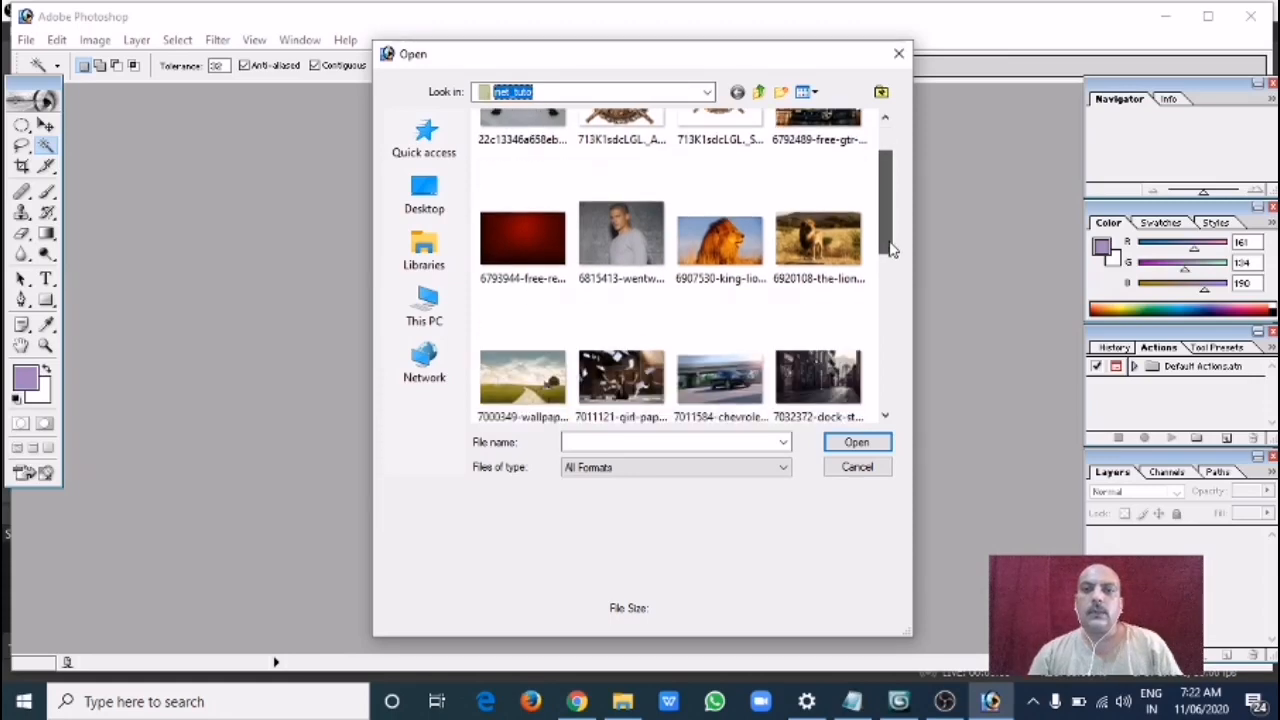
left_click(719, 240)
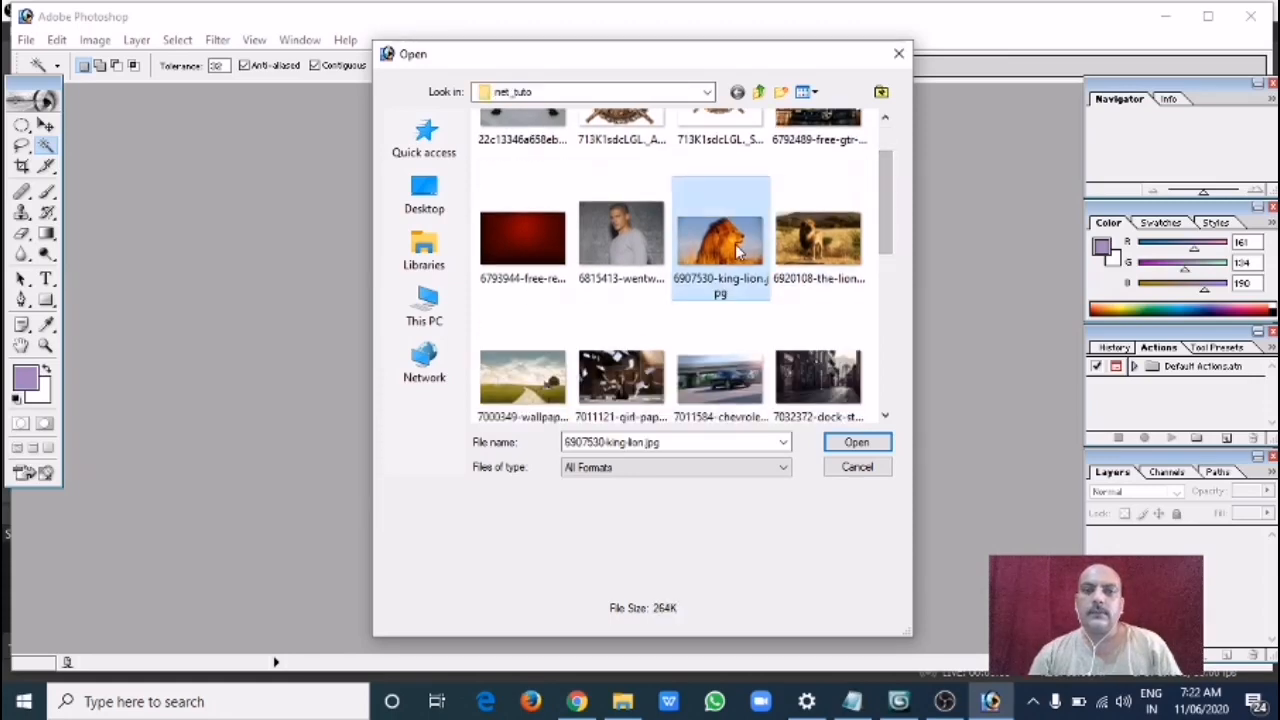
left_click(856, 444)
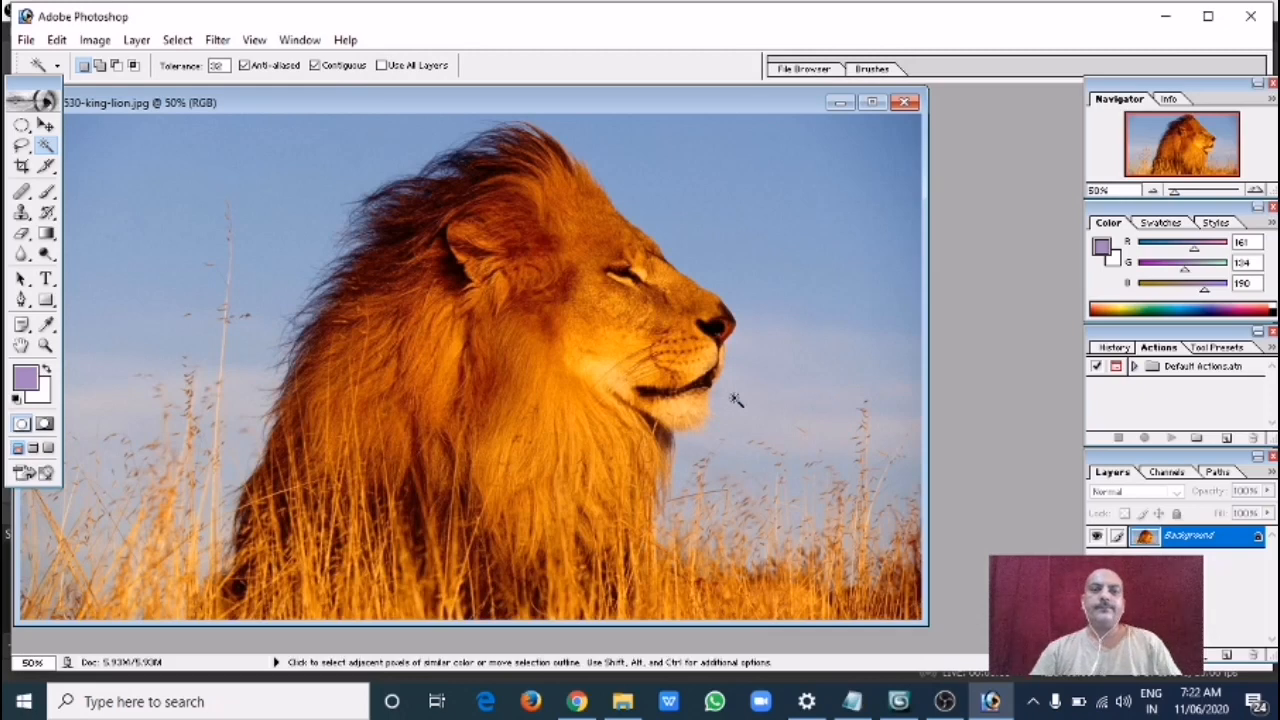
left_click_drag(555, 104, 669, 100)
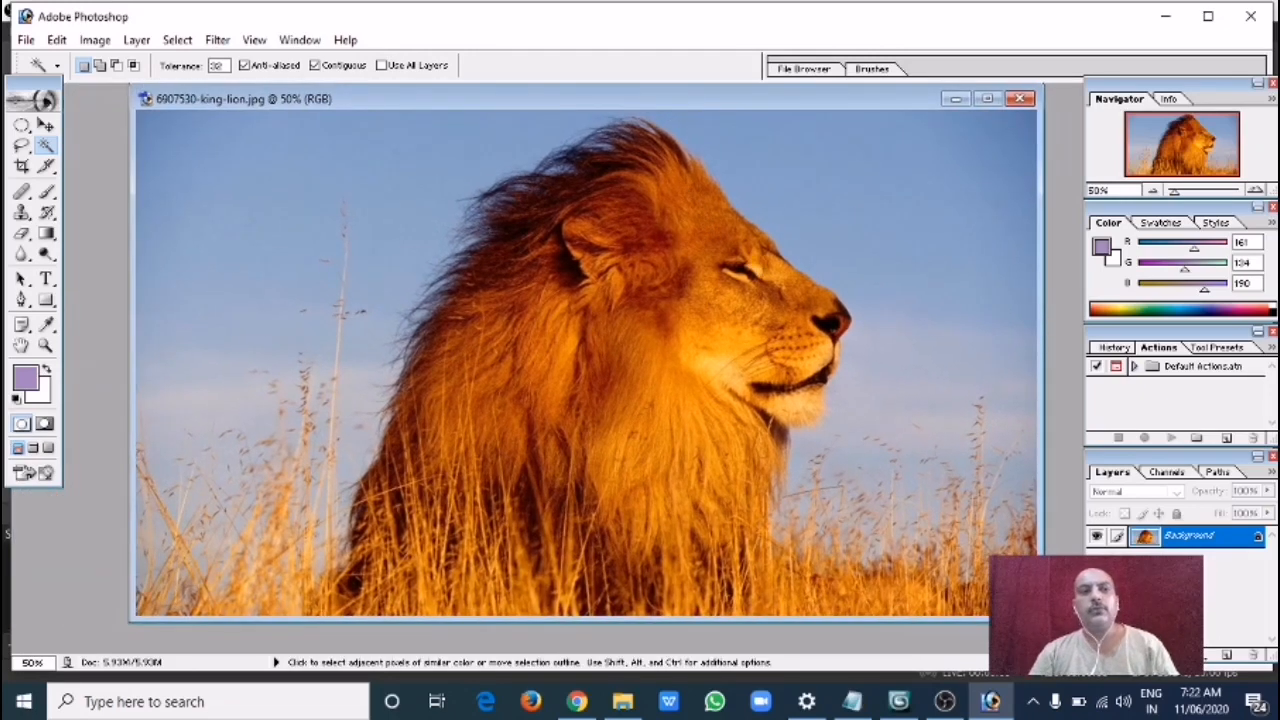
Minimize the king-lion image, open 6920108-the-lion-king.jpg and move its window clear of the toolbox
left_click(45, 124)
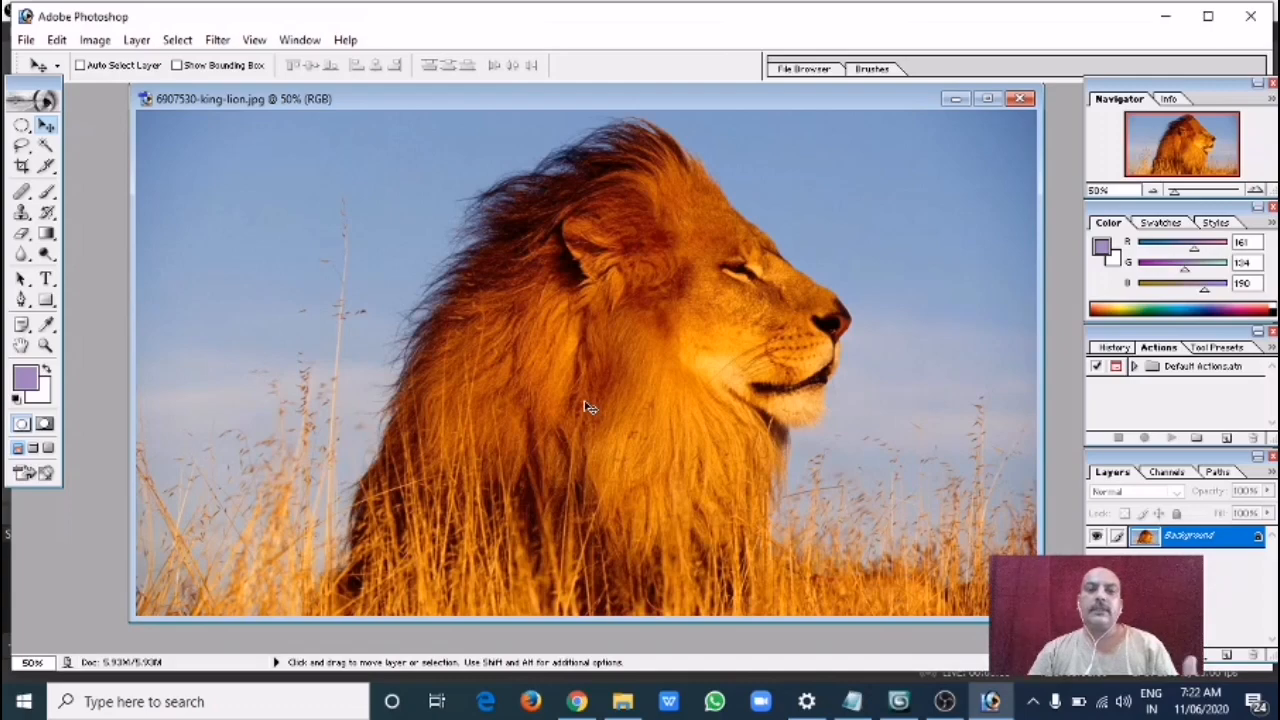
left_click(955, 98)
double_click(720, 245)
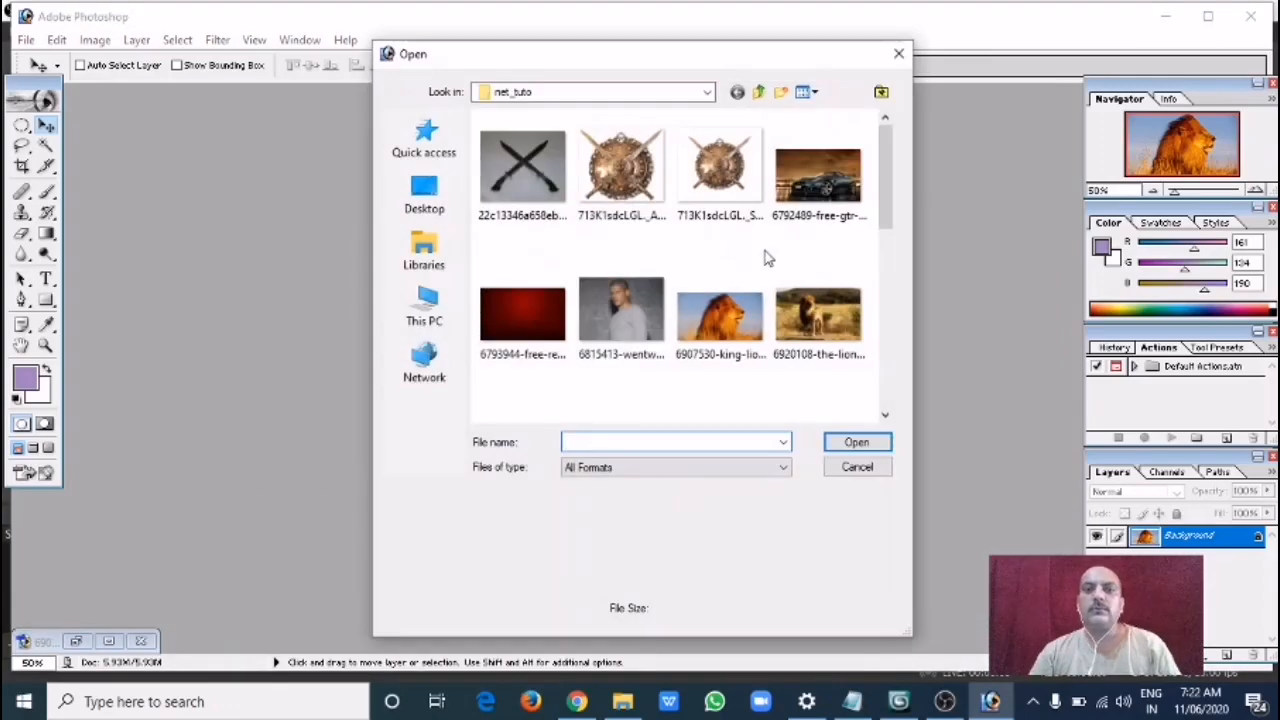
left_click(816, 318)
left_click(848, 452)
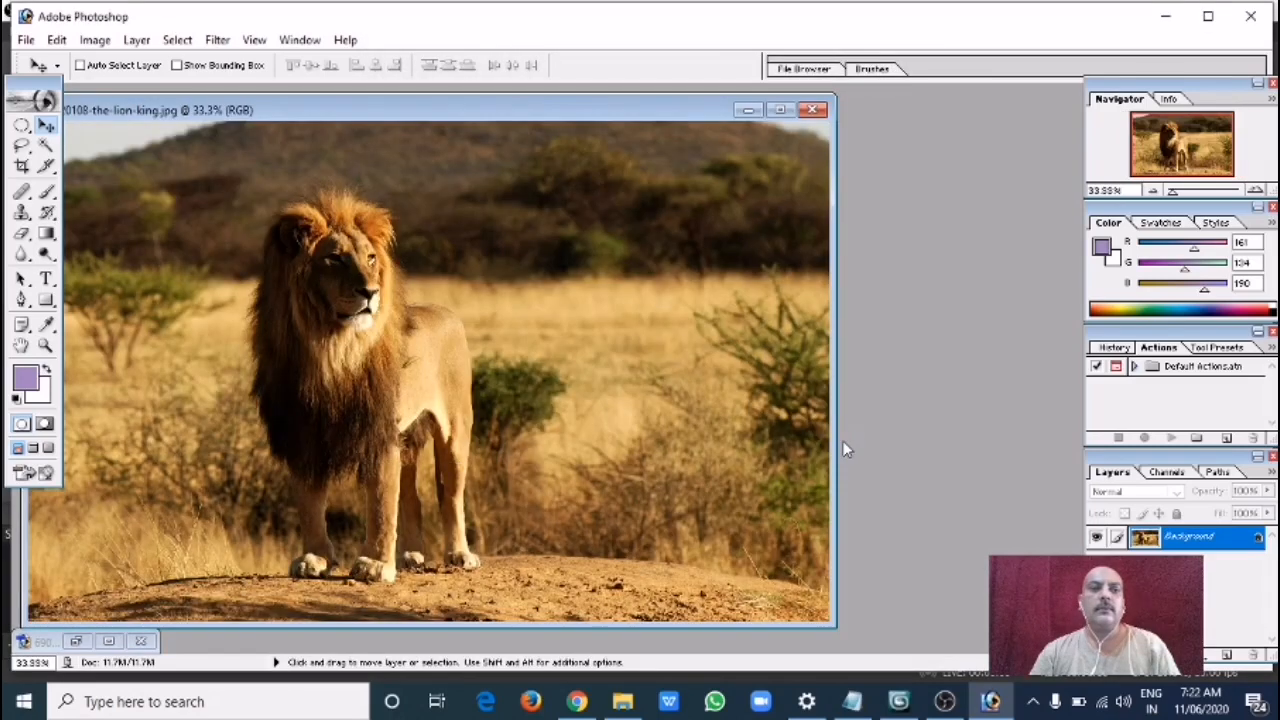
left_click_drag(527, 120, 714, 108)
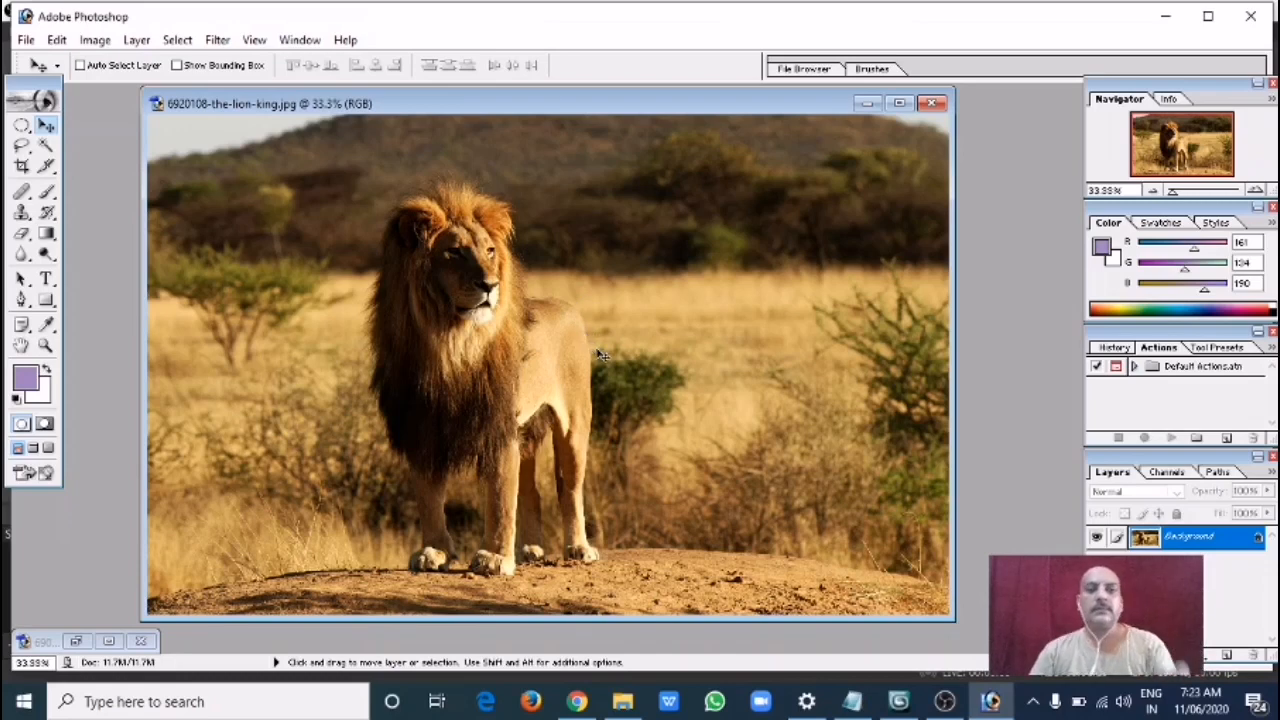
Add the text "The Lion King" beside the lion's head, with each word on its own line
left_click(45, 283)
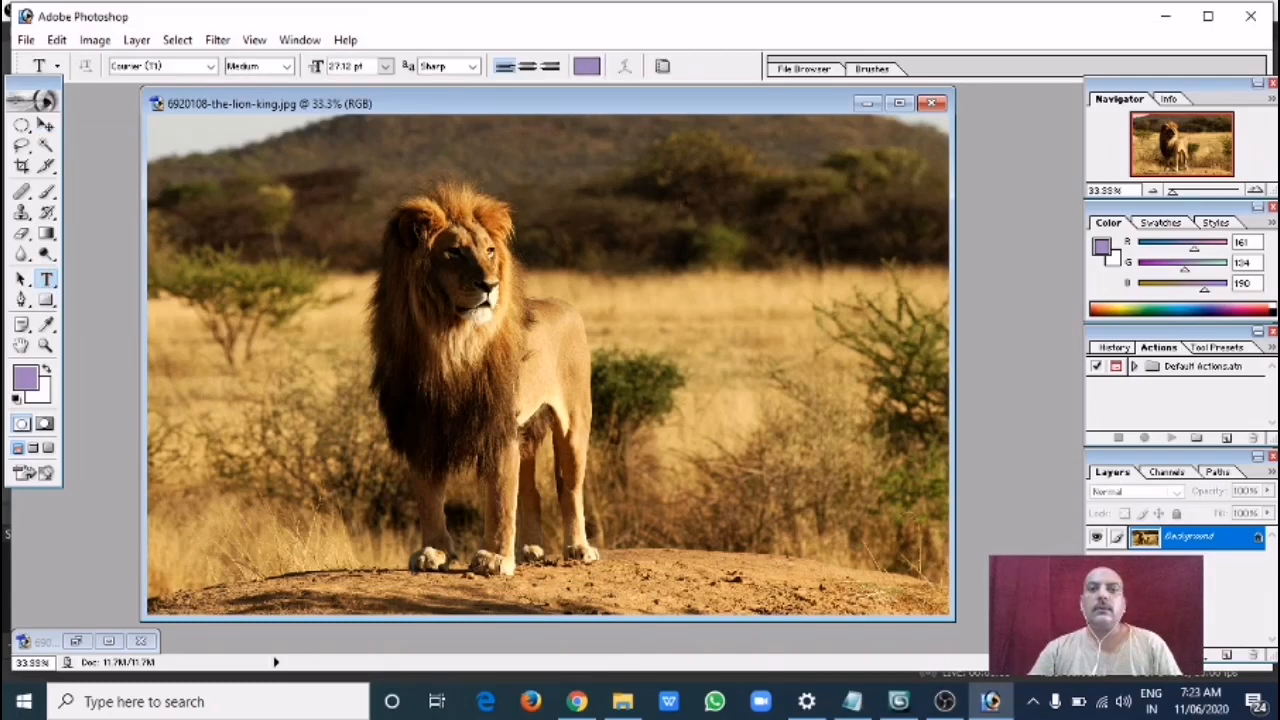
left_click(685, 203)
type("The")
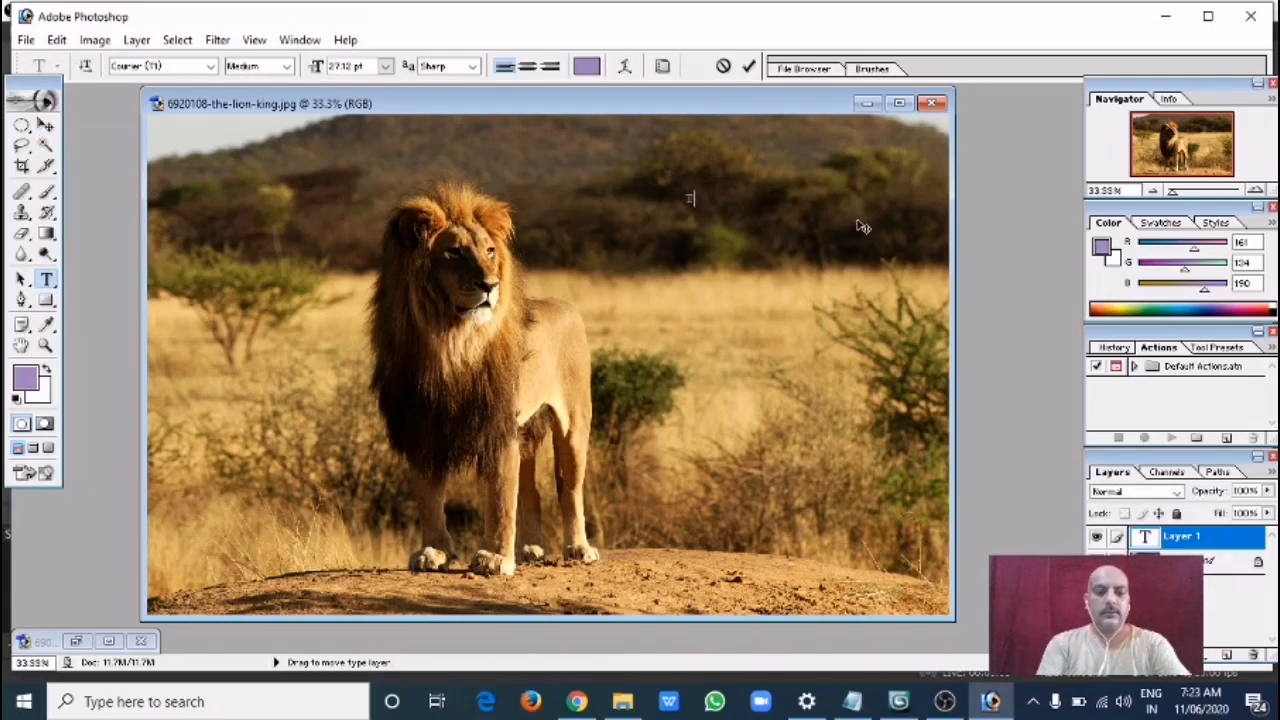
key("Return")
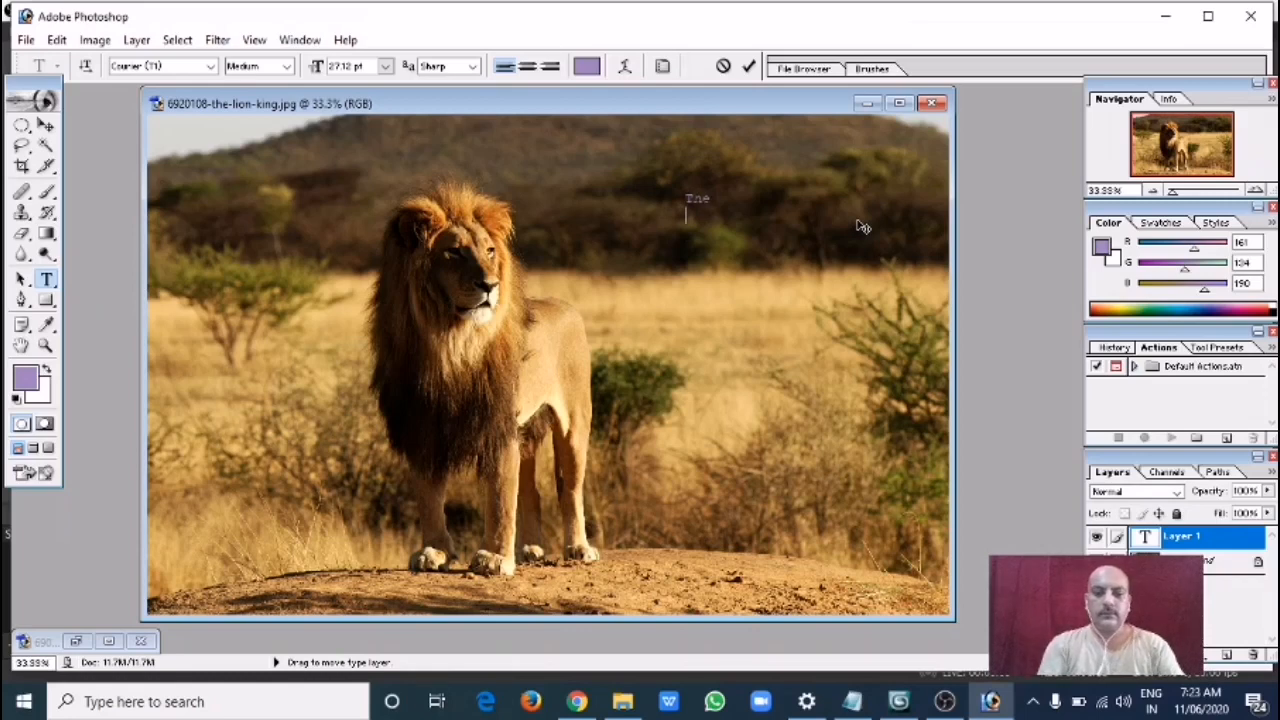
type("Lion Kin")
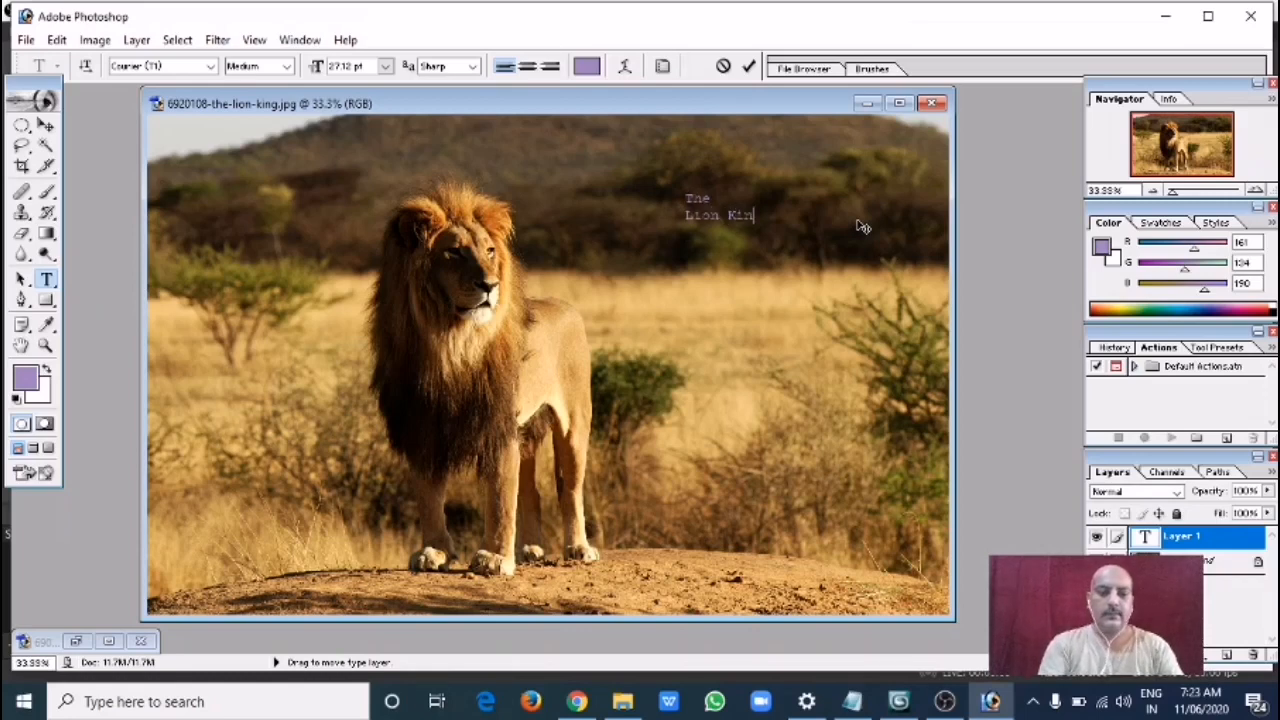
type("g")
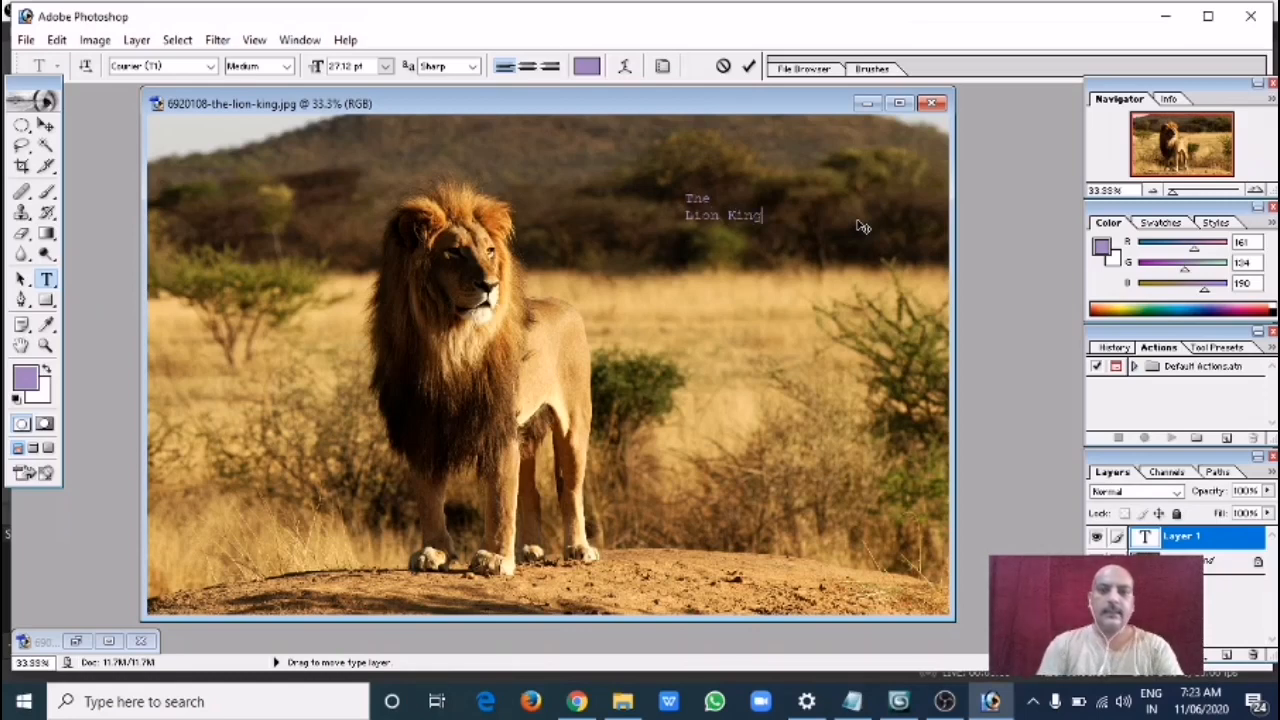
left_click(728, 214)
key("Return")
Set the whole title text to 72 pt in the Impact font
key("ctrl+a")
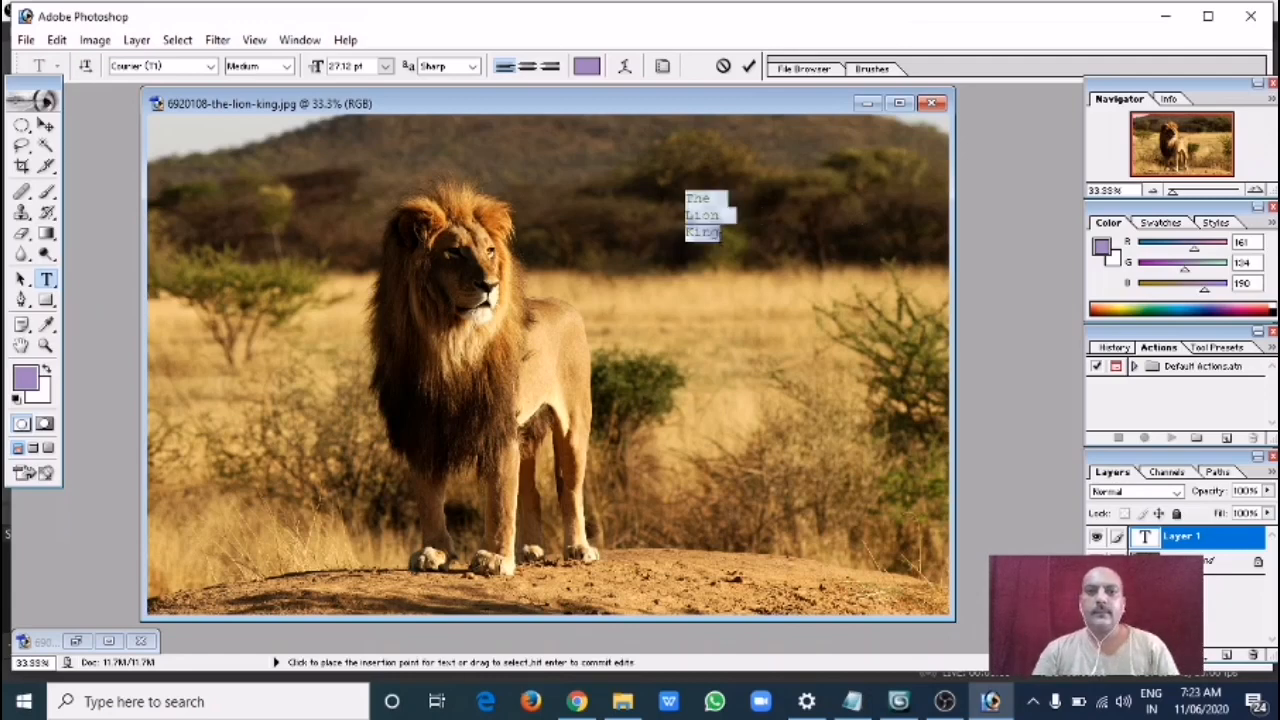
left_click(385, 66)
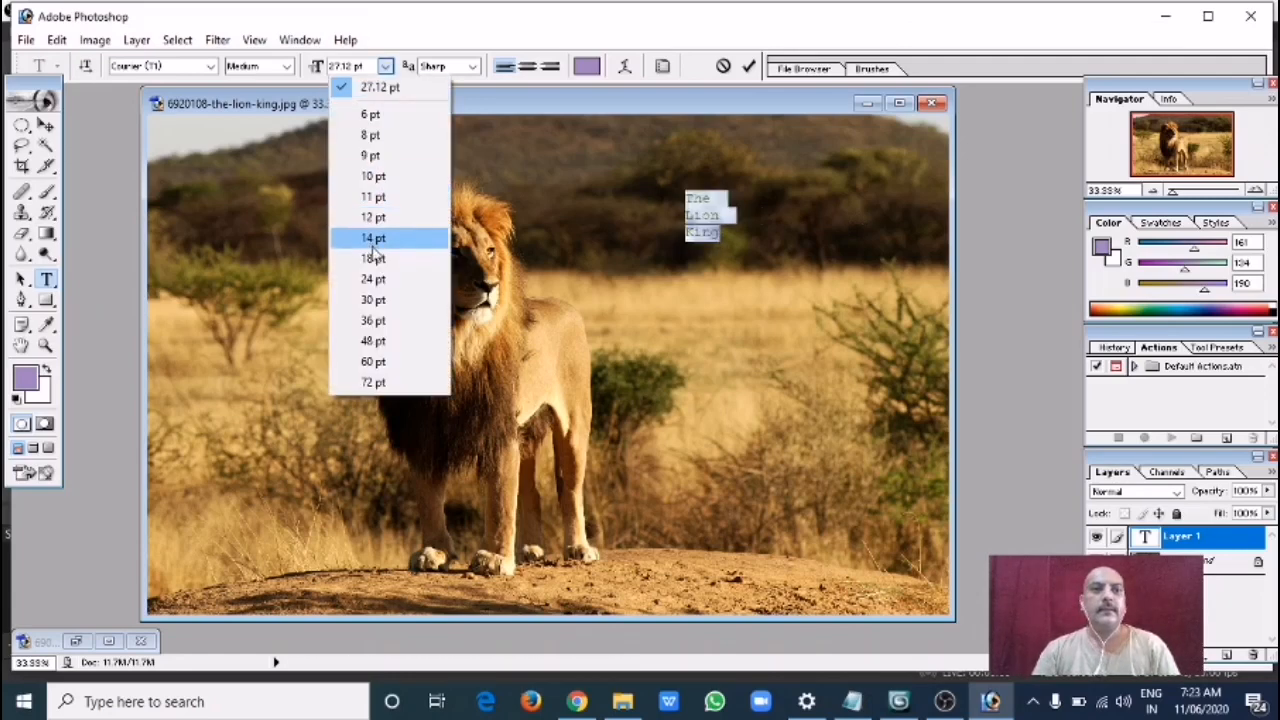
left_click(378, 382)
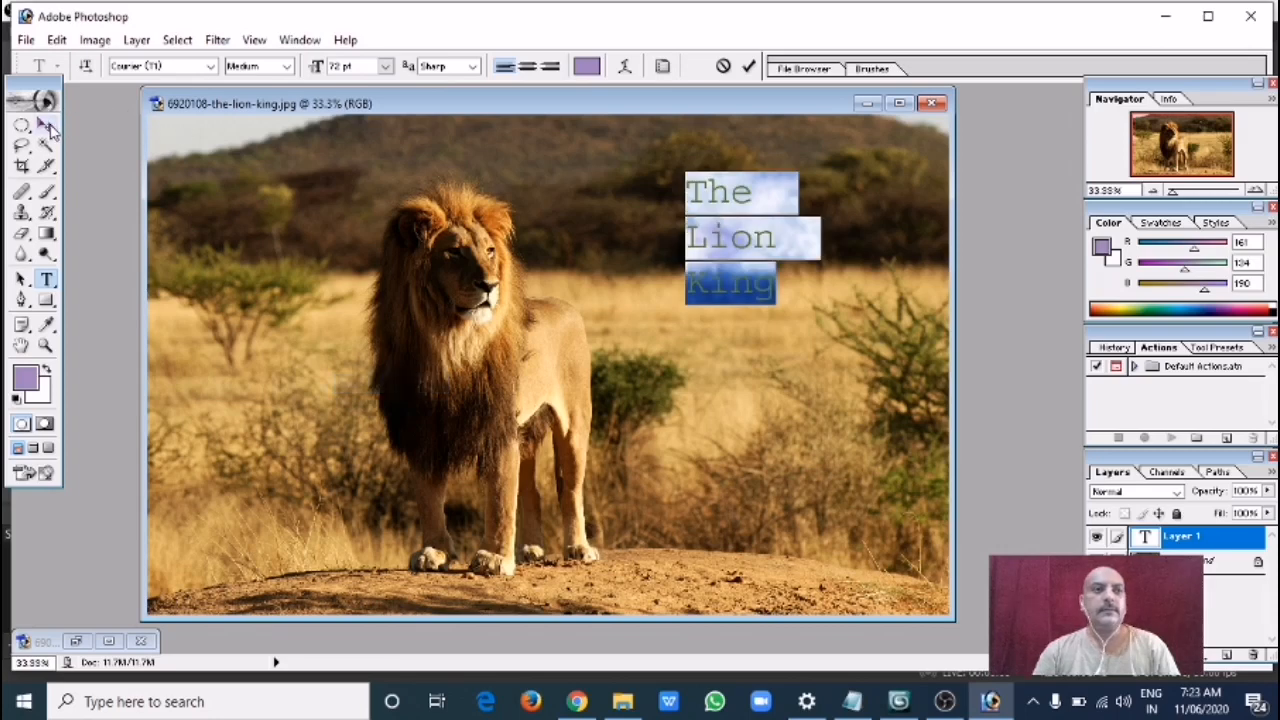
left_click(190, 70)
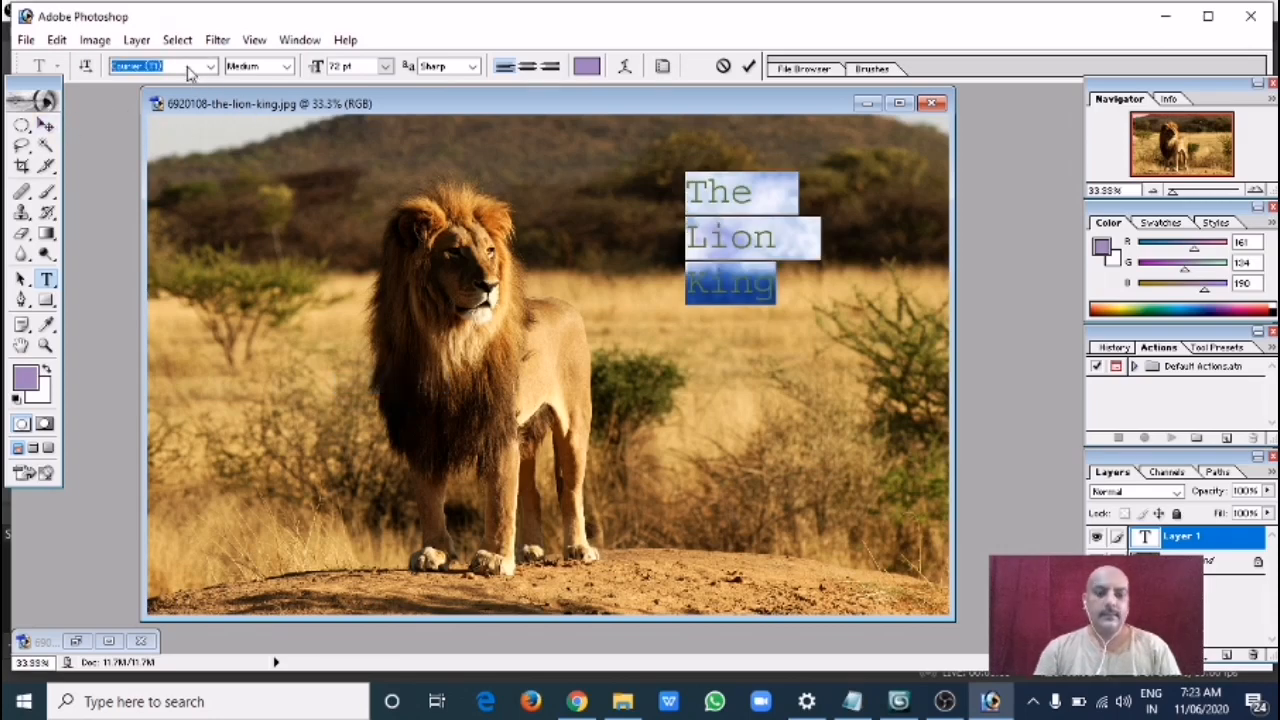
type("Impact")
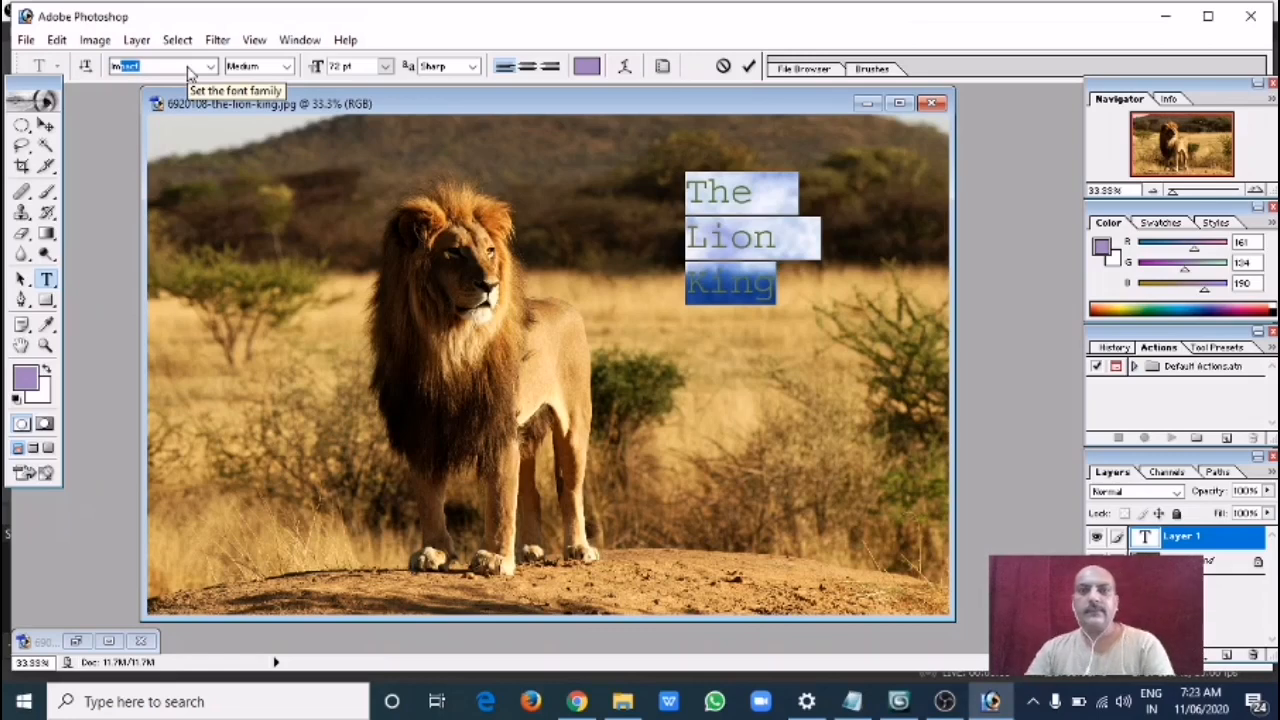
key("Return")
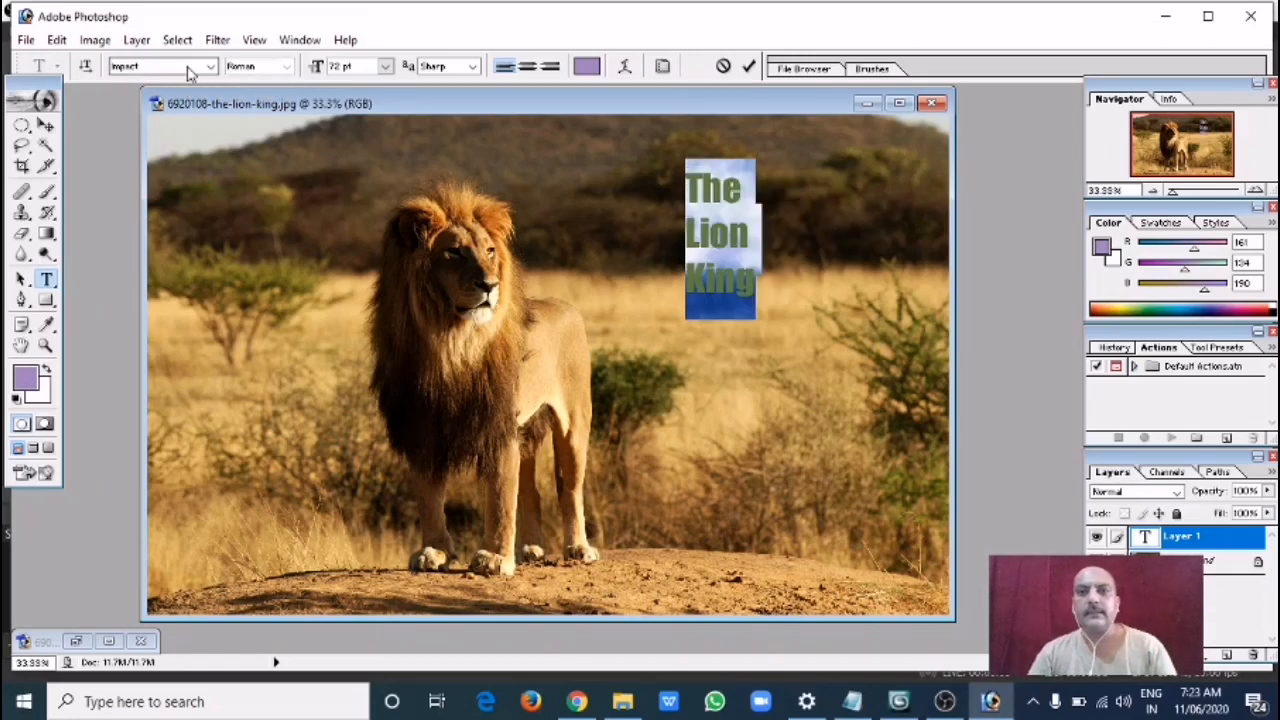
Commit the title text and move it slightly down on the image with the Move tool
left_click(45, 125)
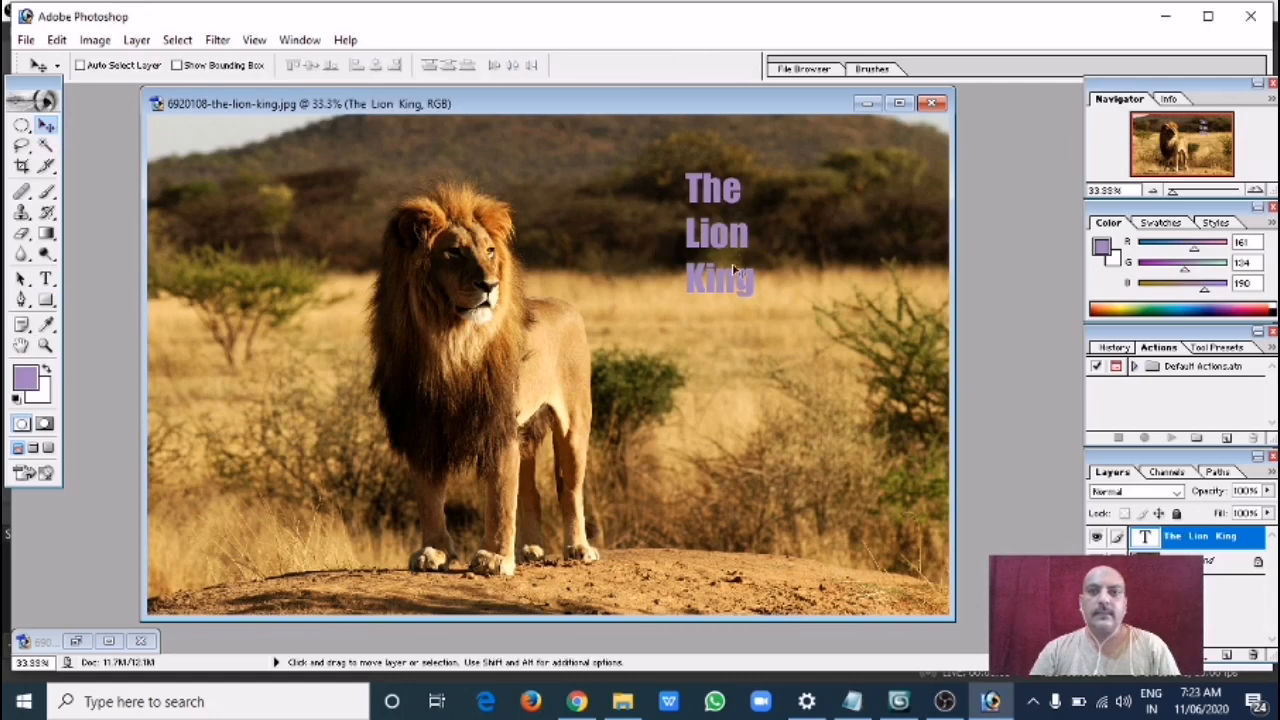
mouse_move(728, 245)
left_mouse_down()
mouse_move(735, 290)
mouse_move(727, 266)
left_mouse_up()
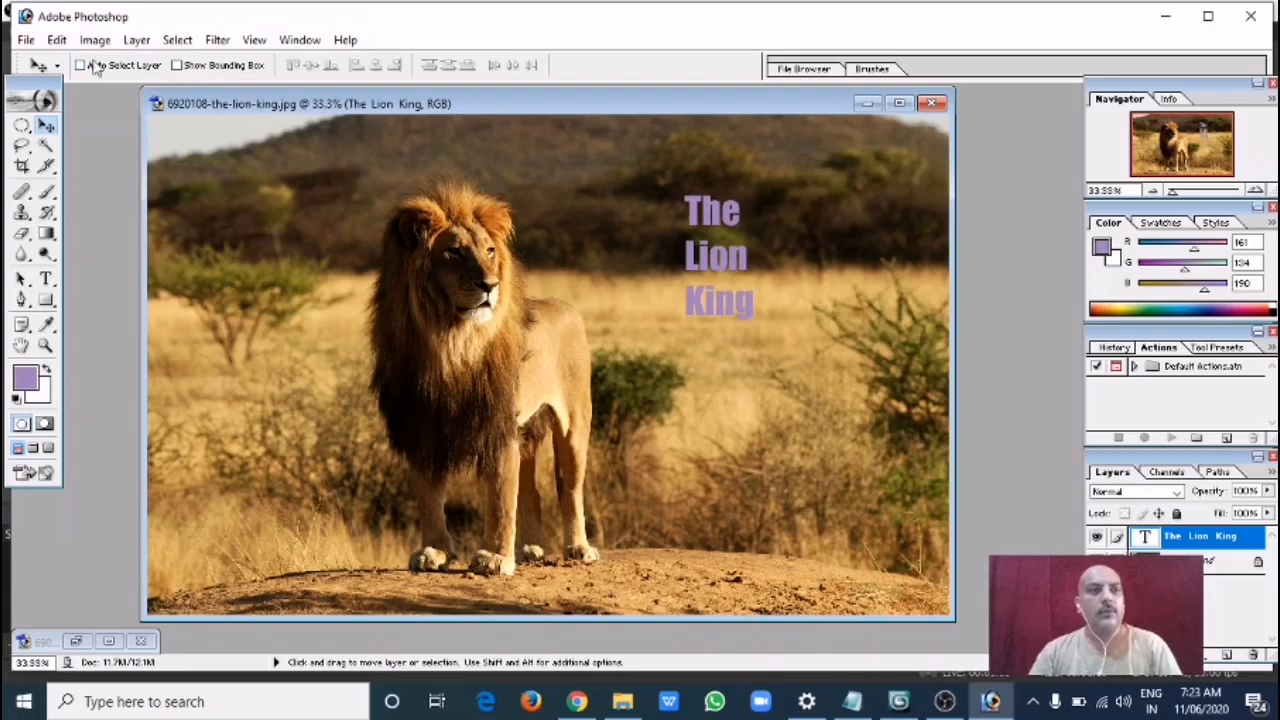
left_click(56, 39)
mouse_move(133, 412)
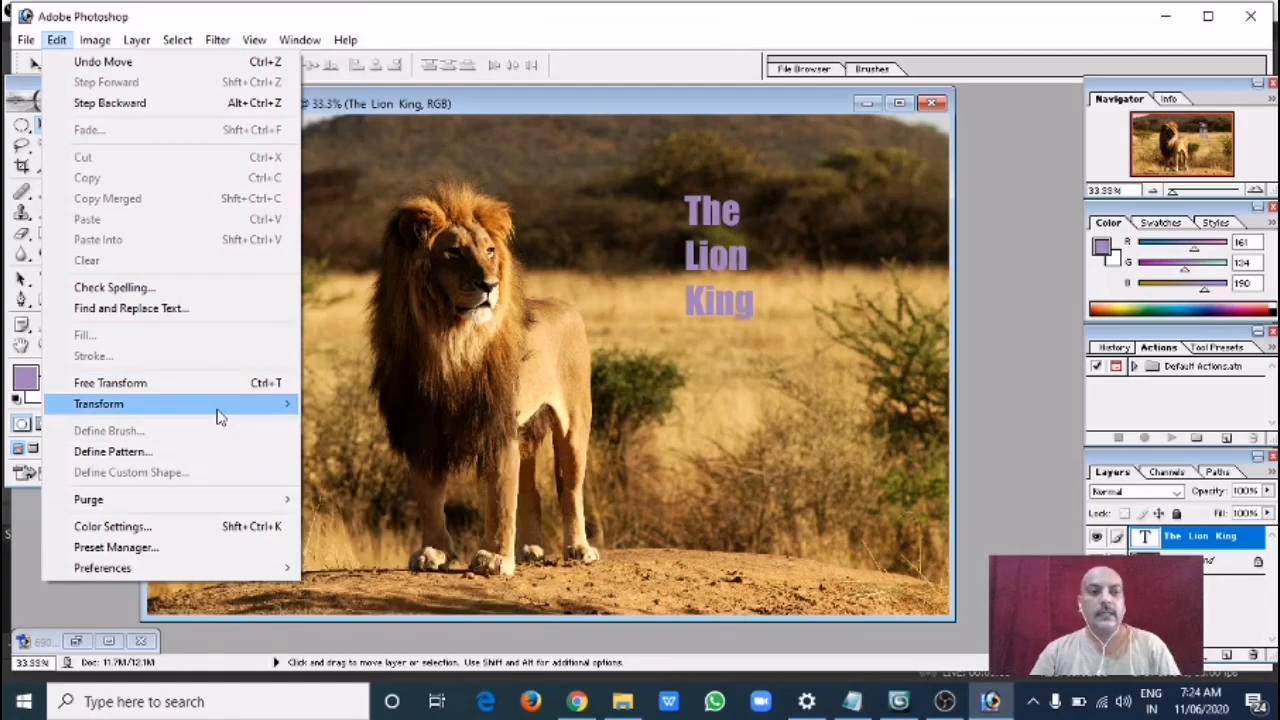
mouse_move(220, 418)
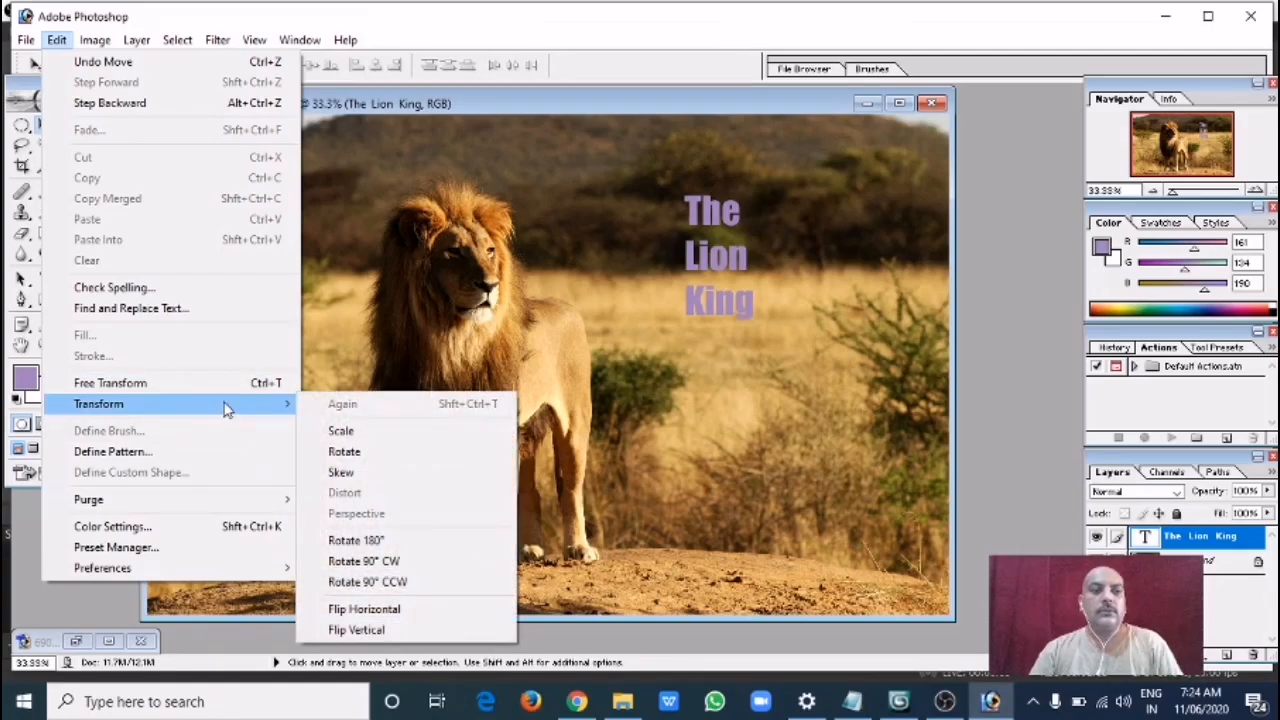
left_click(430, 347)
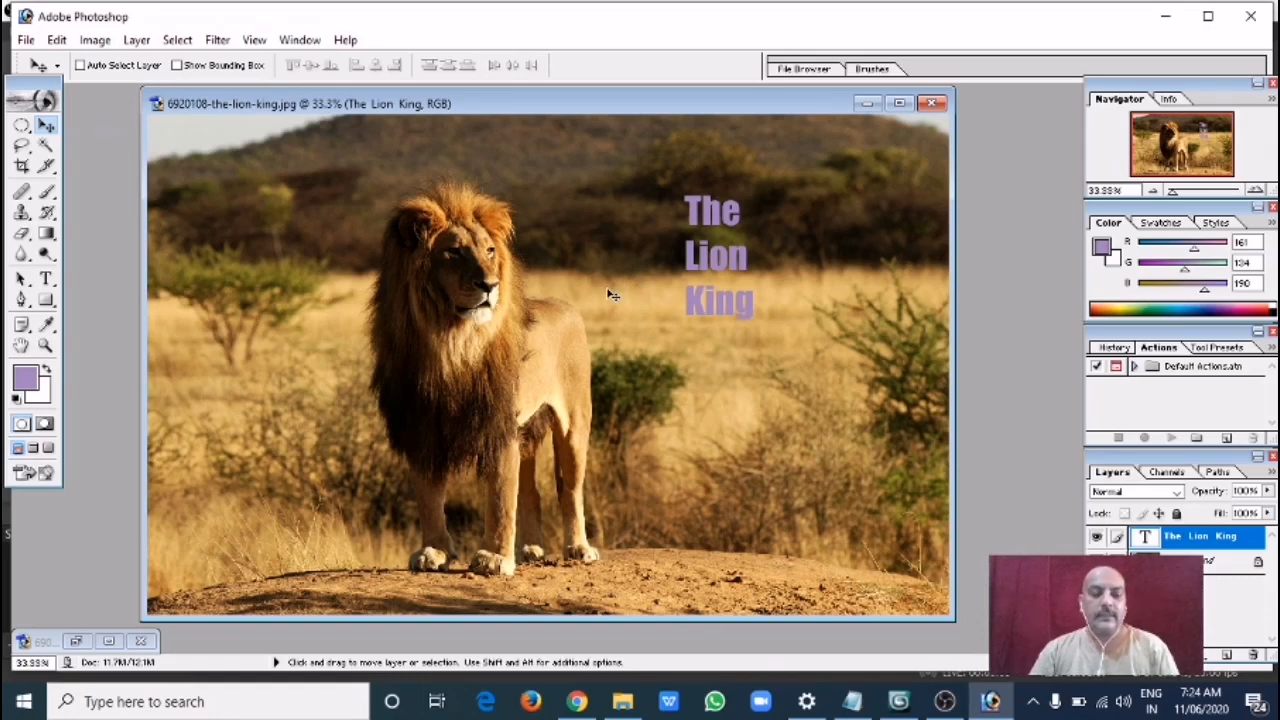
Free-transform the title proportionally to about 224% and place it in the open grassland beside the lion
key("ctrl+t")
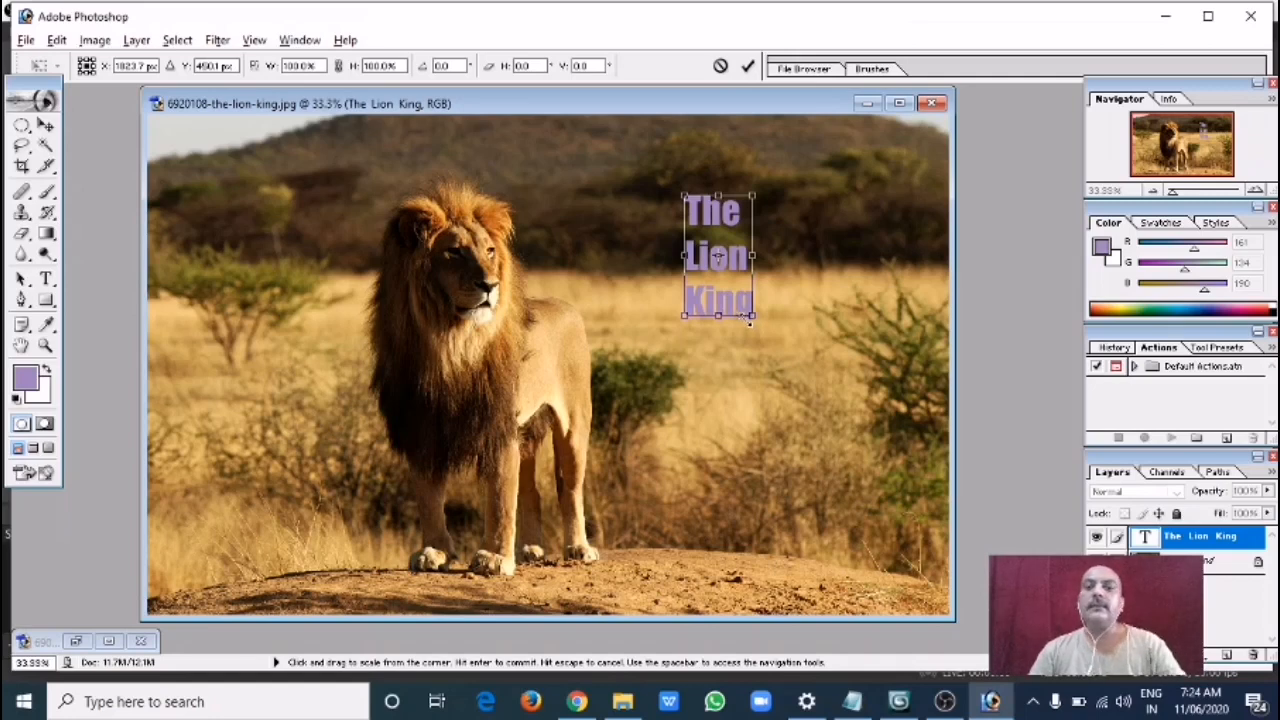
left_click_drag(757, 318, 803, 386)
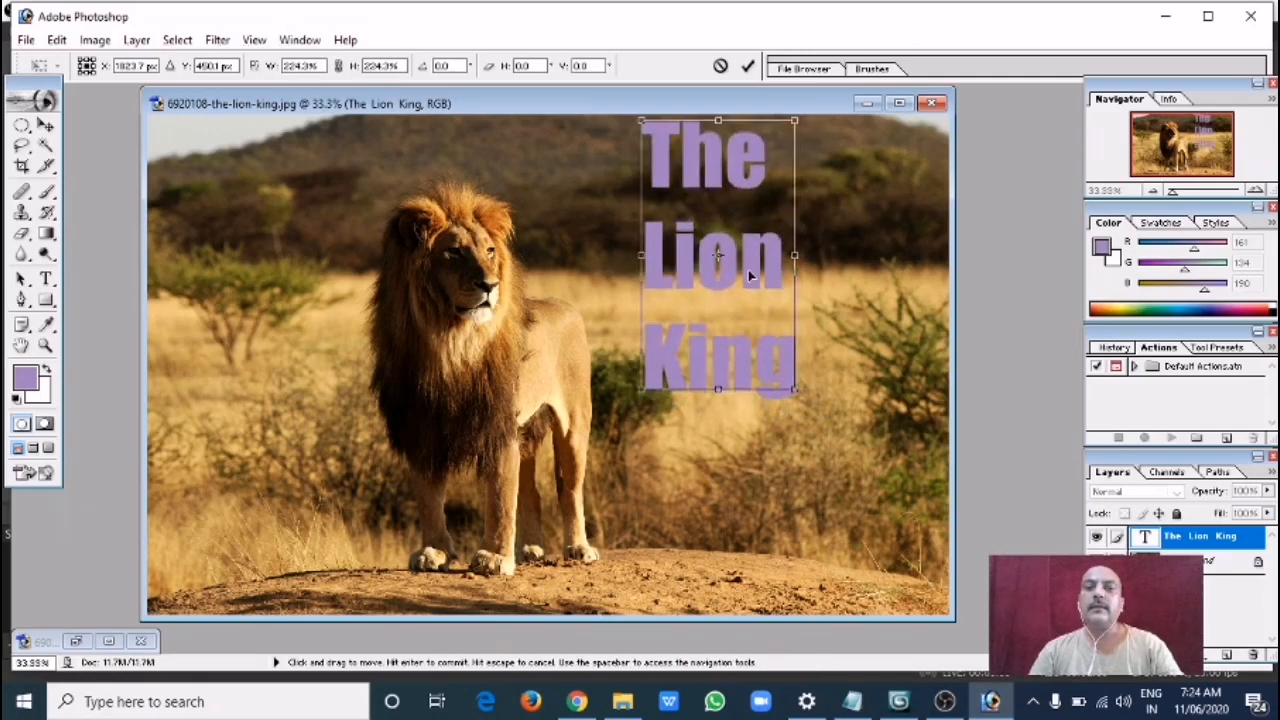
left_click_drag(749, 274, 773, 368)
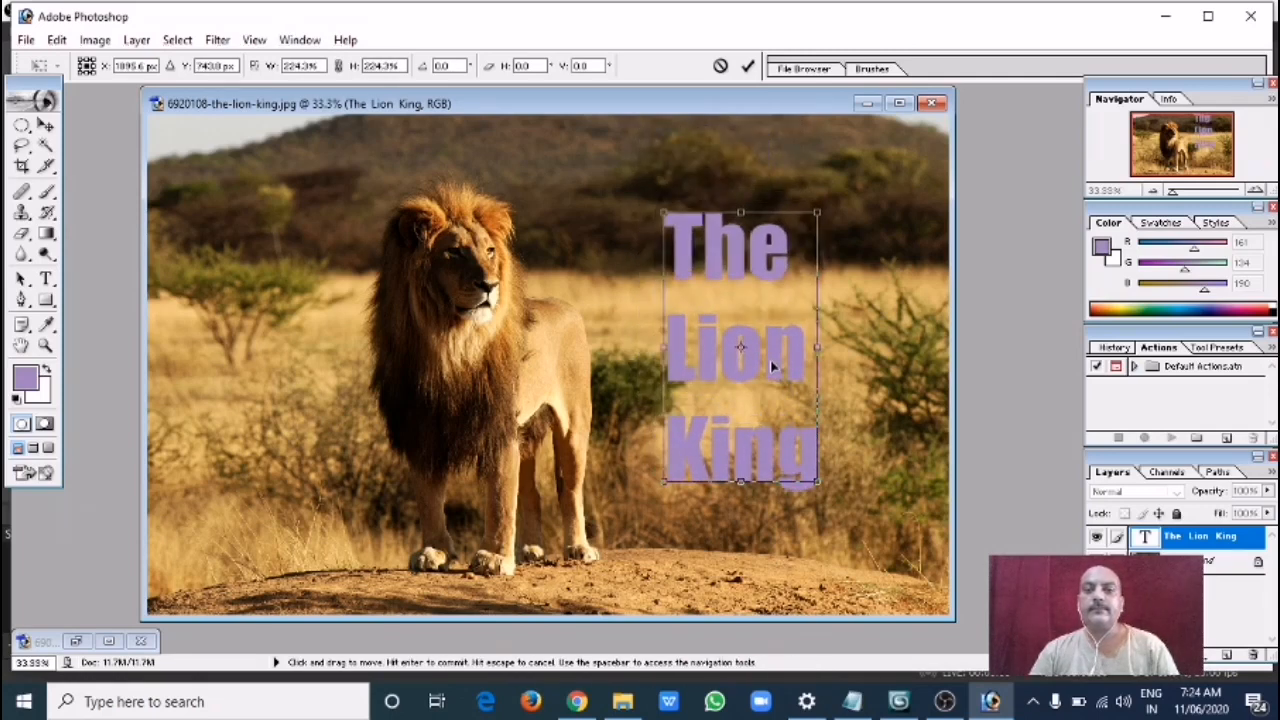
key("Return")
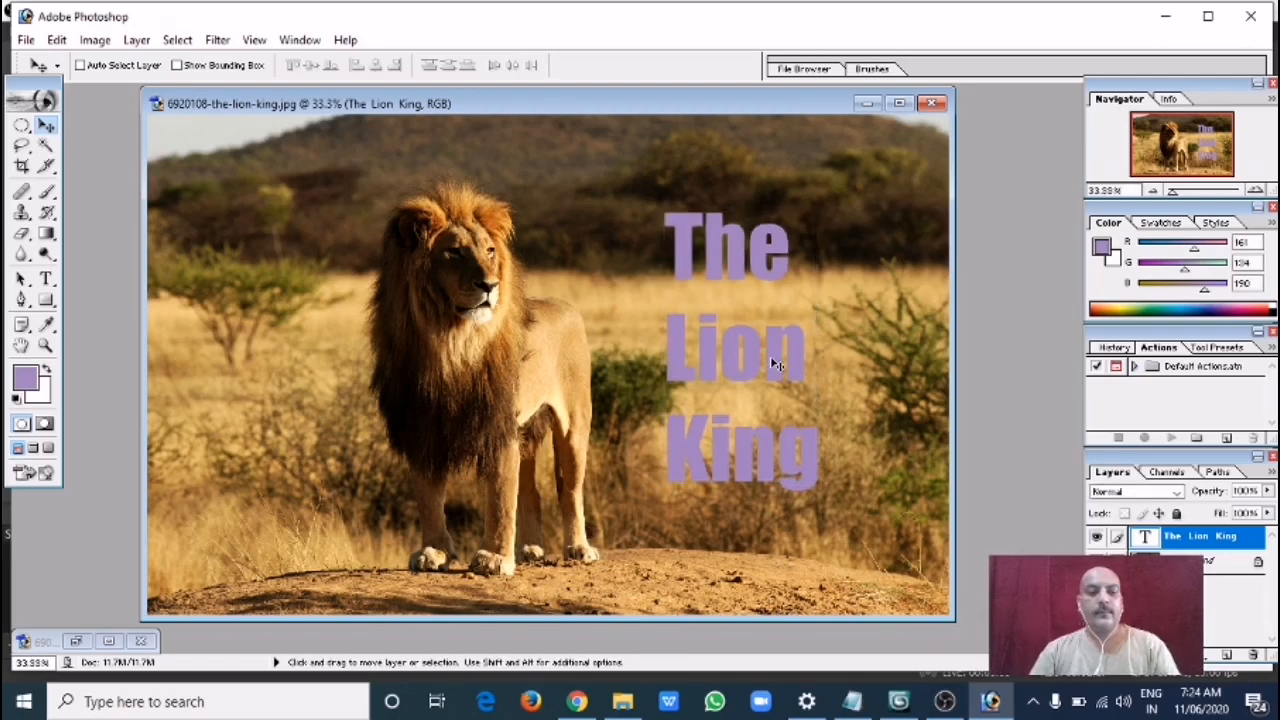
Recolour the whole "The Lion King" title text white (FFFFFF)
key("t")
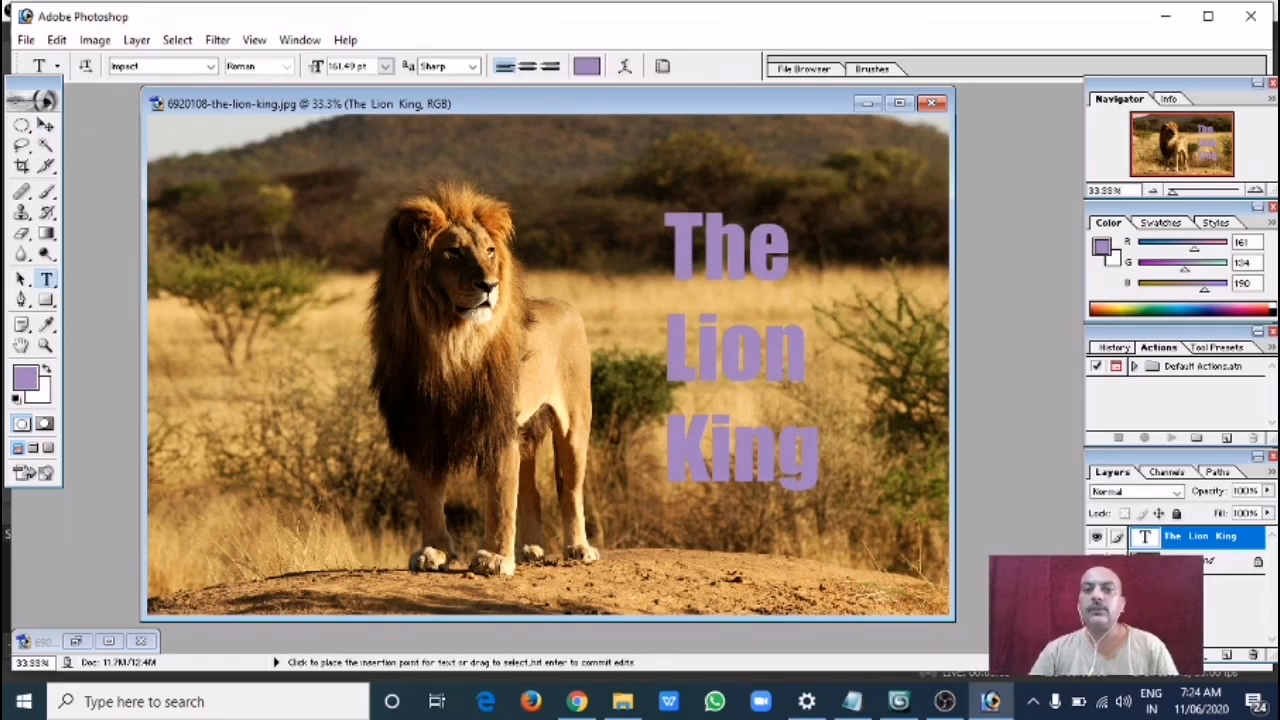
left_click_drag(672, 248, 847, 469)
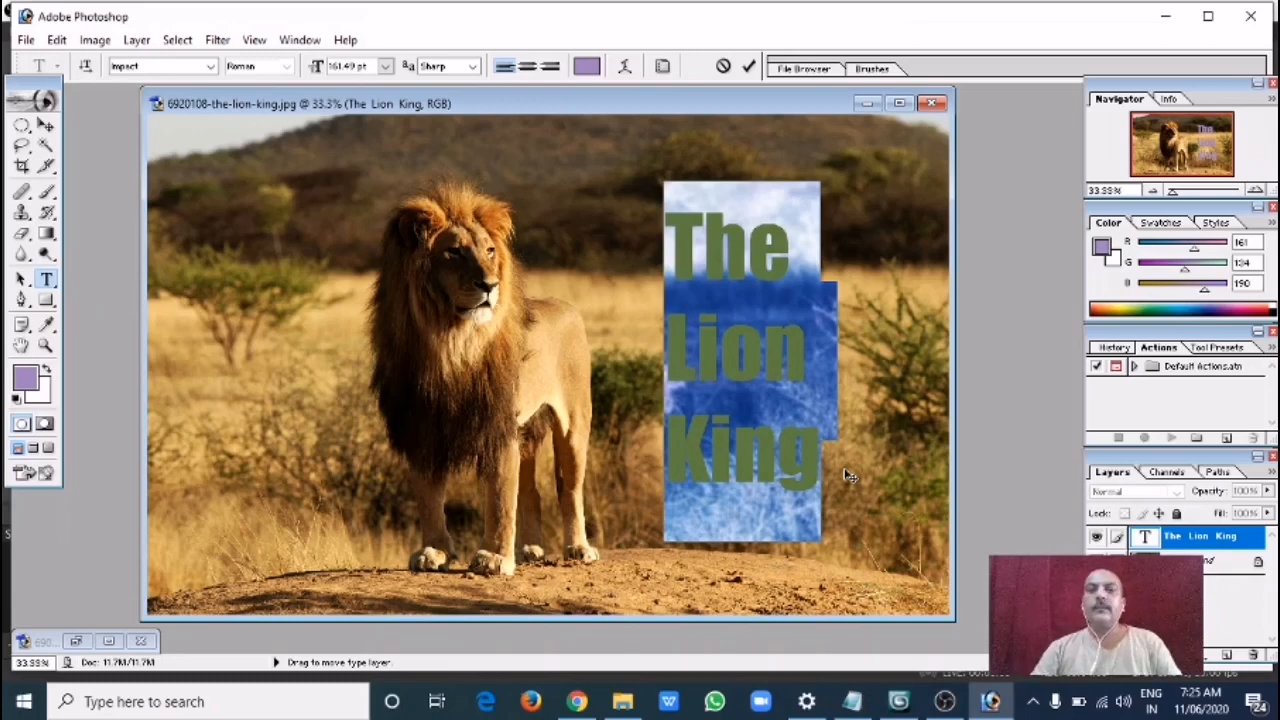
left_click(718, 287)
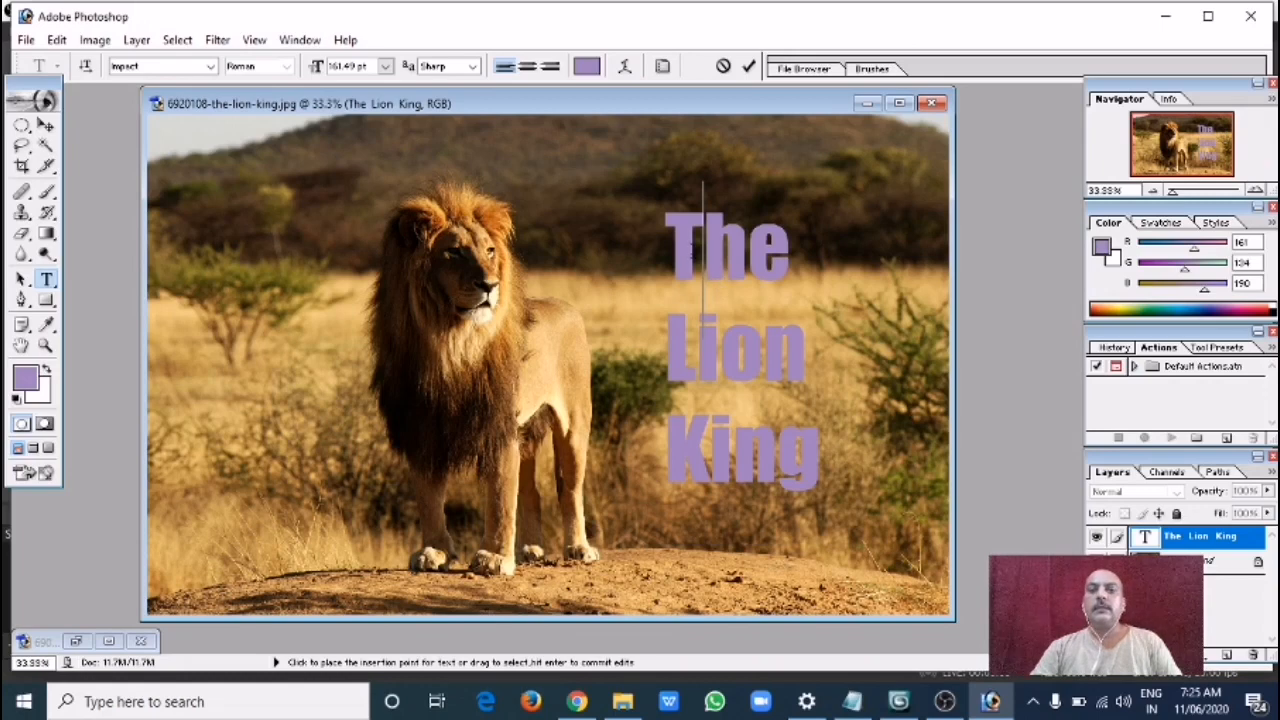
left_click_drag(665, 235, 815, 462)
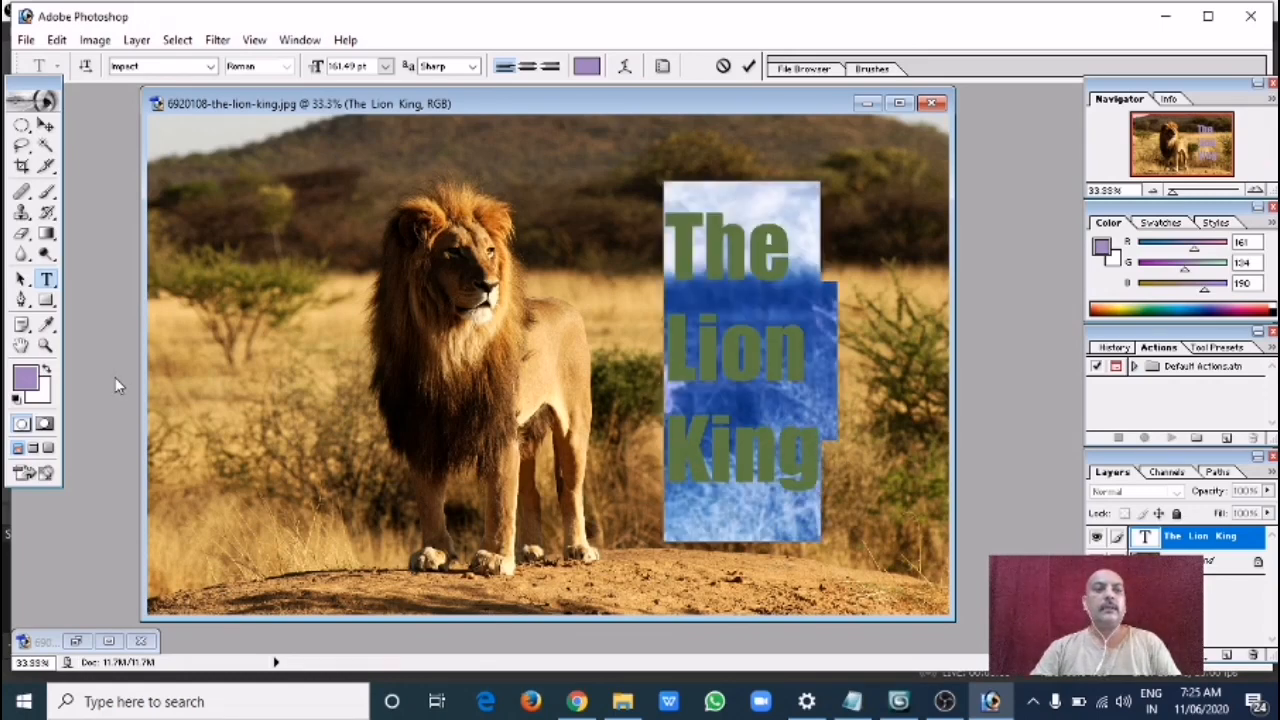
left_click(587, 66)
left_click(426, 242)
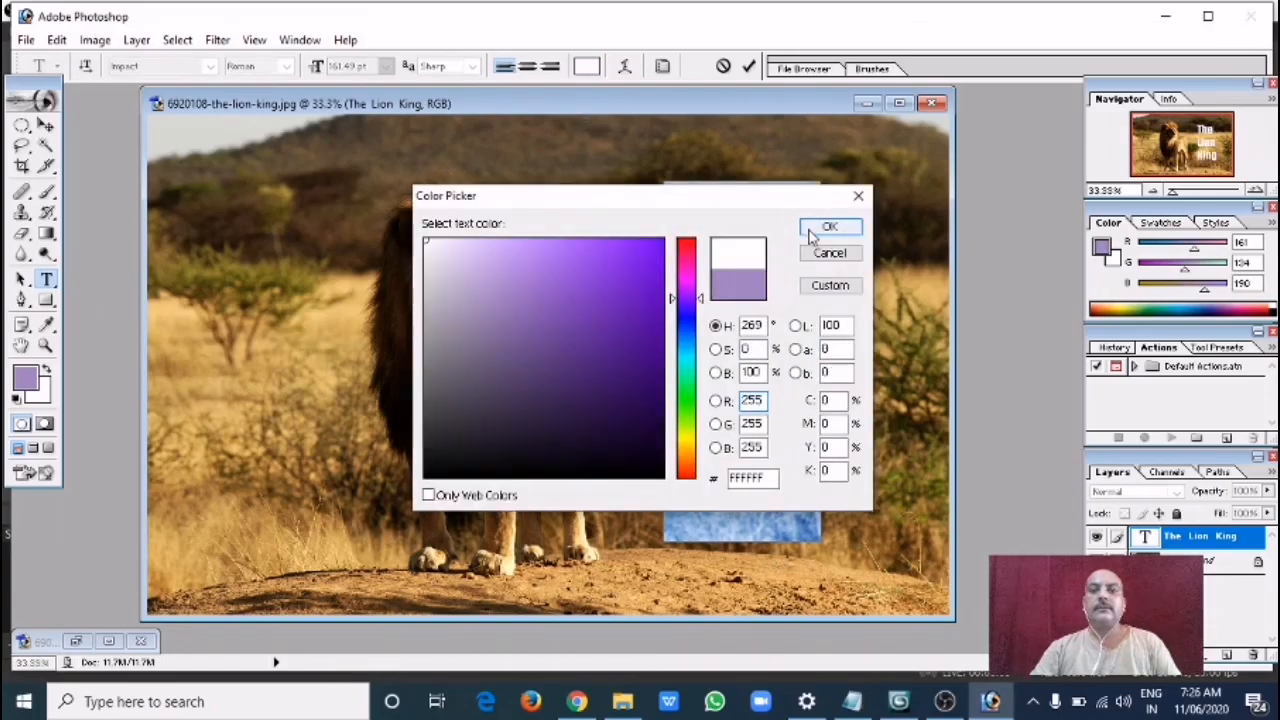
left_click(811, 230)
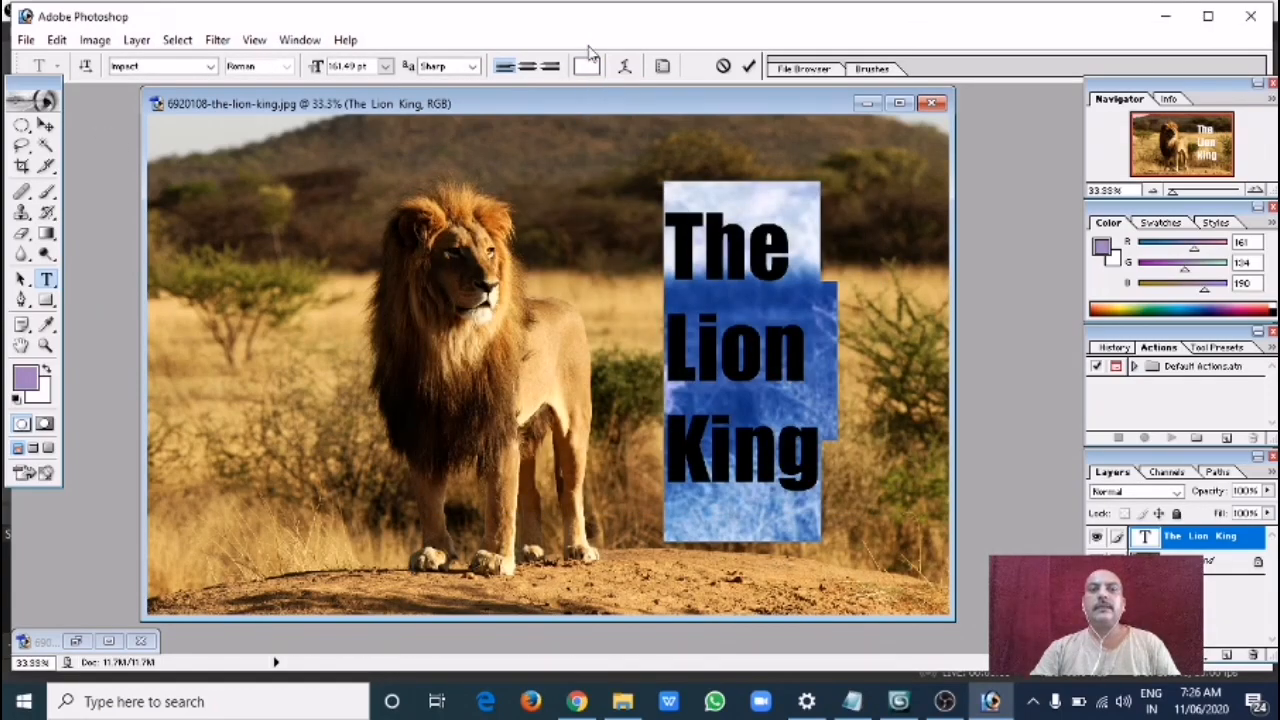
Try the Arc, Shell Upper, Flag and vertical Fish warp styles on the title without applying any of them
left_click(625, 73)
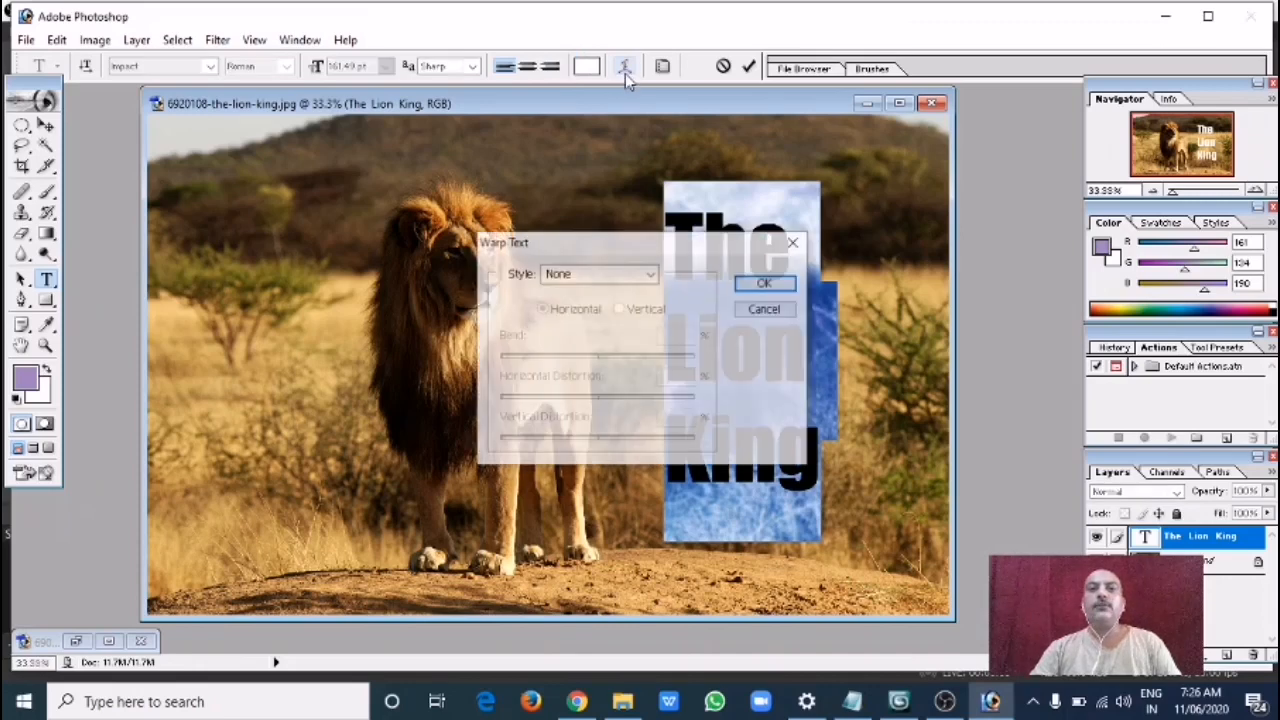
left_click(617, 274)
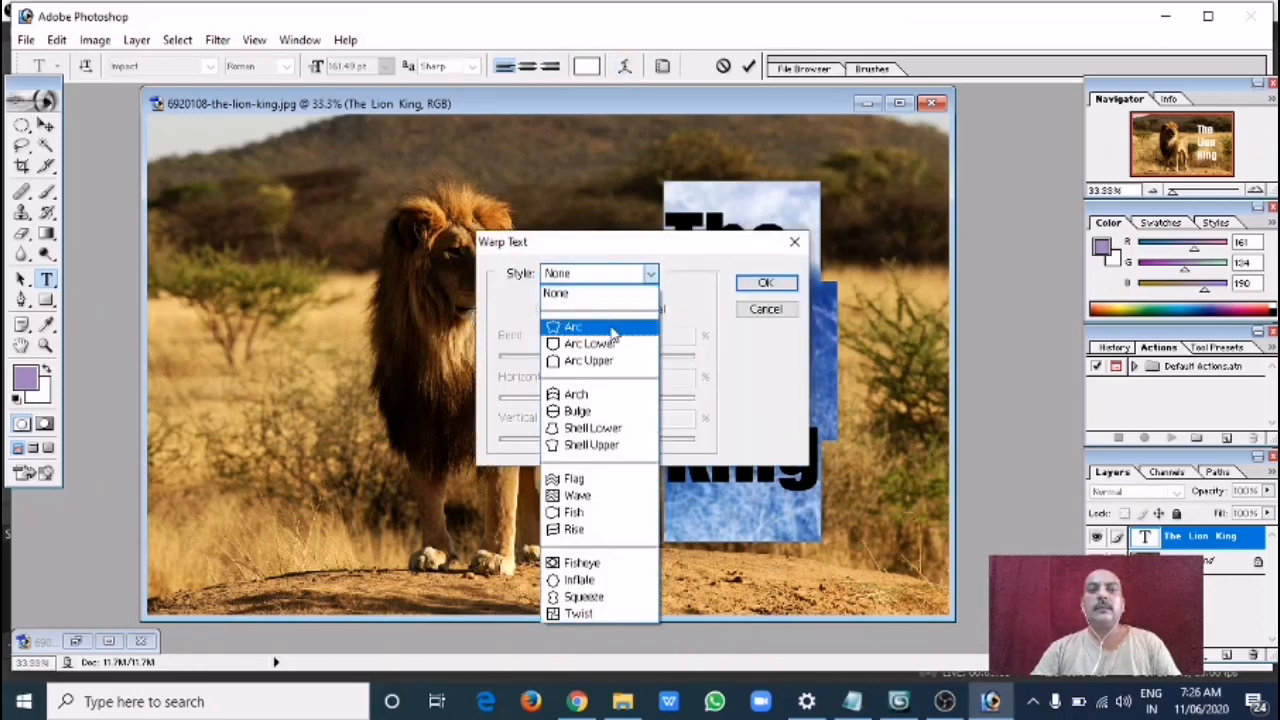
left_click(612, 327)
left_click_drag(623, 250, 295, 197)
left_click(317, 222)
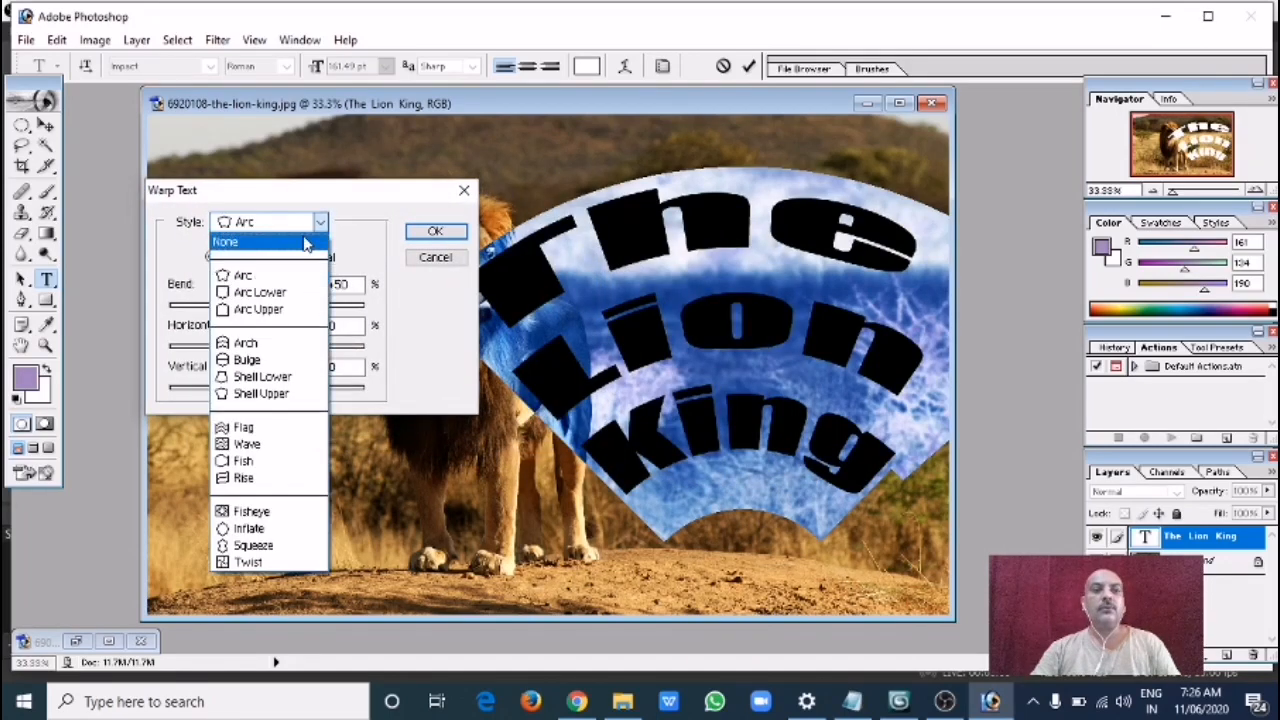
left_click(252, 395)
left_click(319, 222)
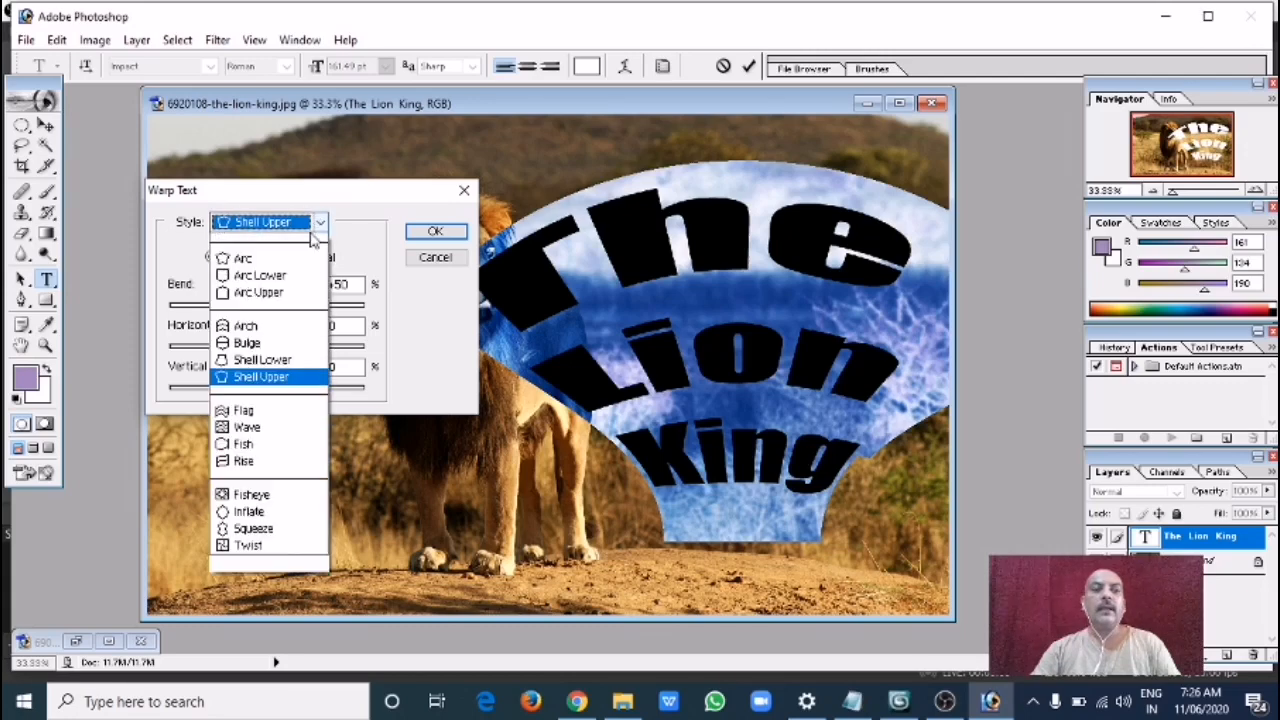
left_click(258, 434)
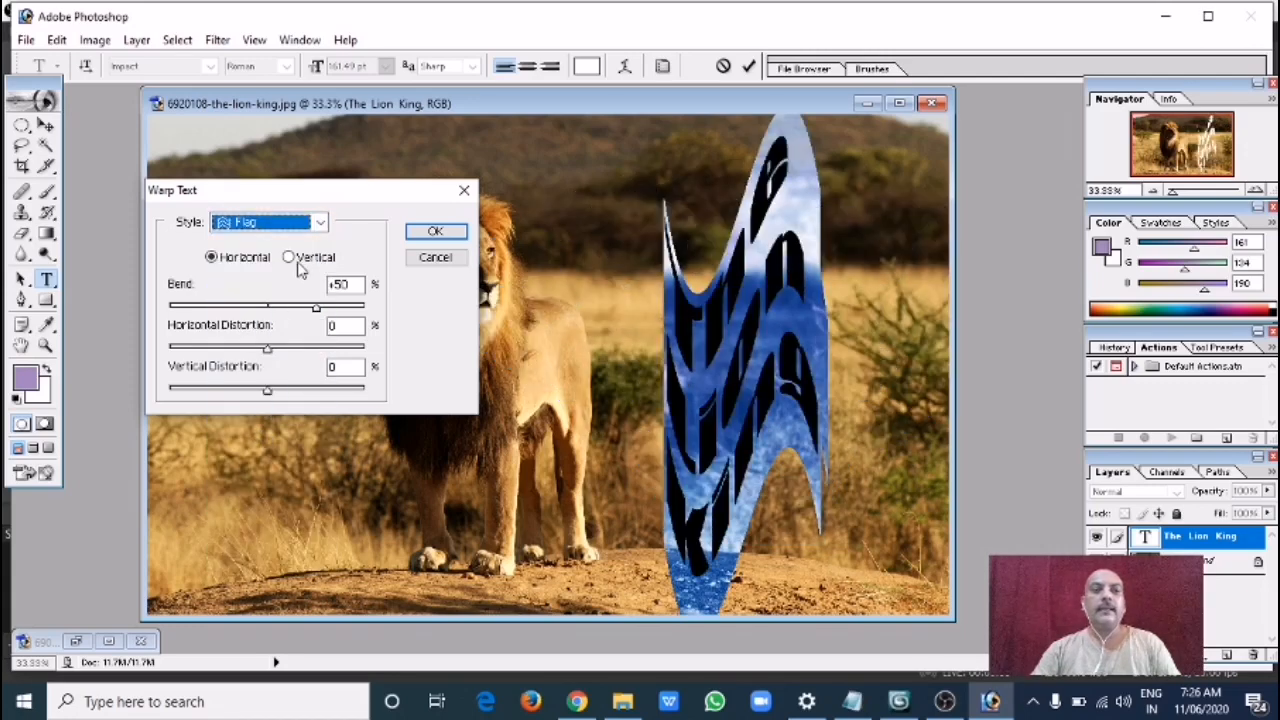
left_click(318, 224)
left_click(250, 461)
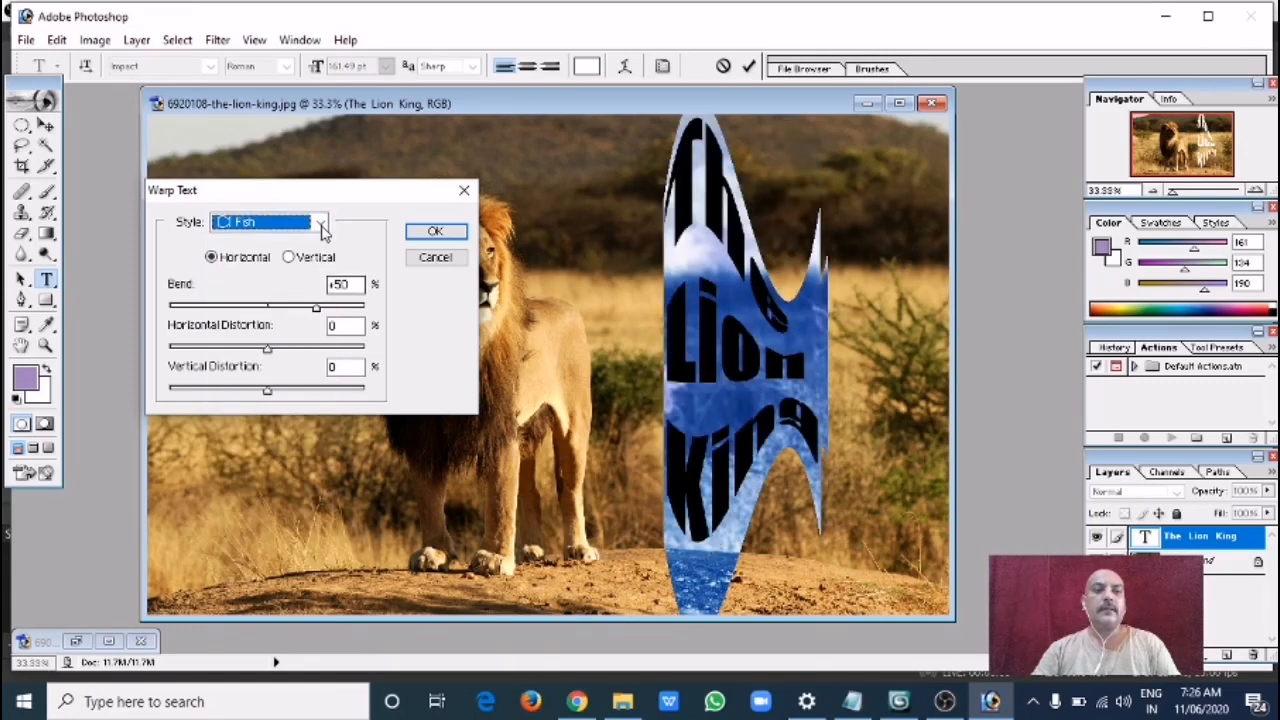
left_click(298, 258)
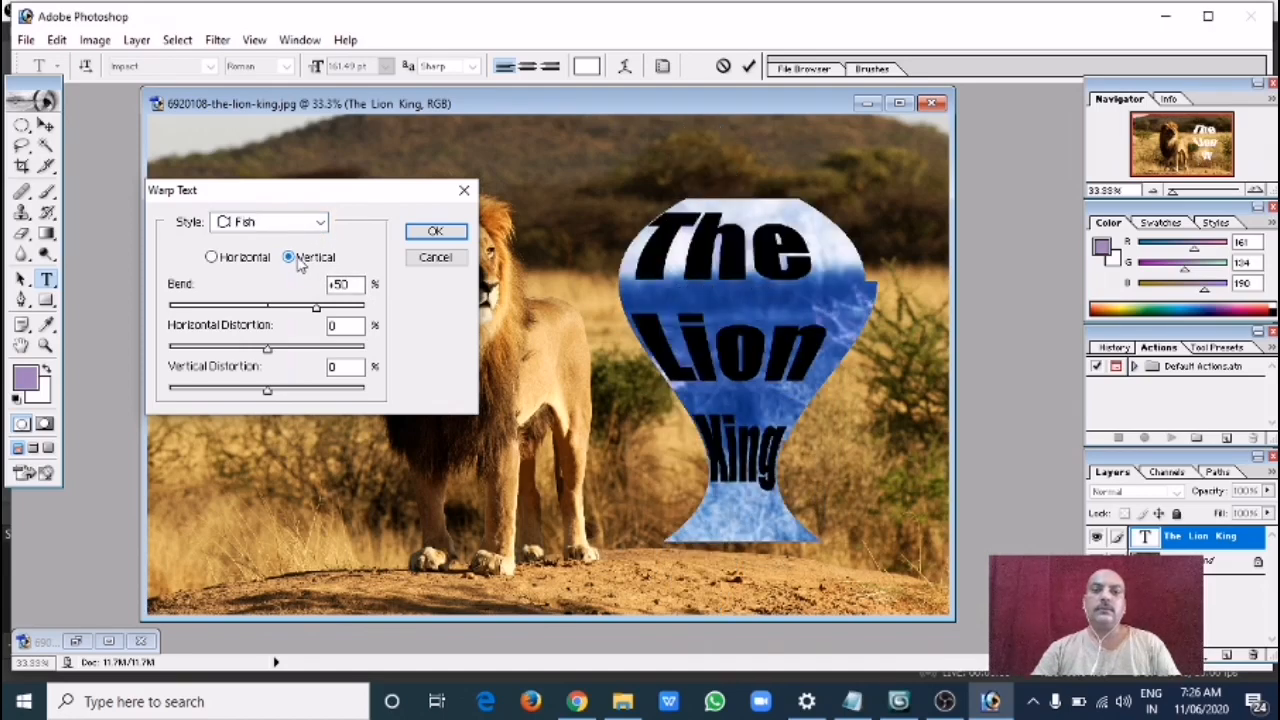
left_click(432, 265)
Keep the white text colour, commit the title and move it slightly up on the image with the Move tool
left_click(587, 67)
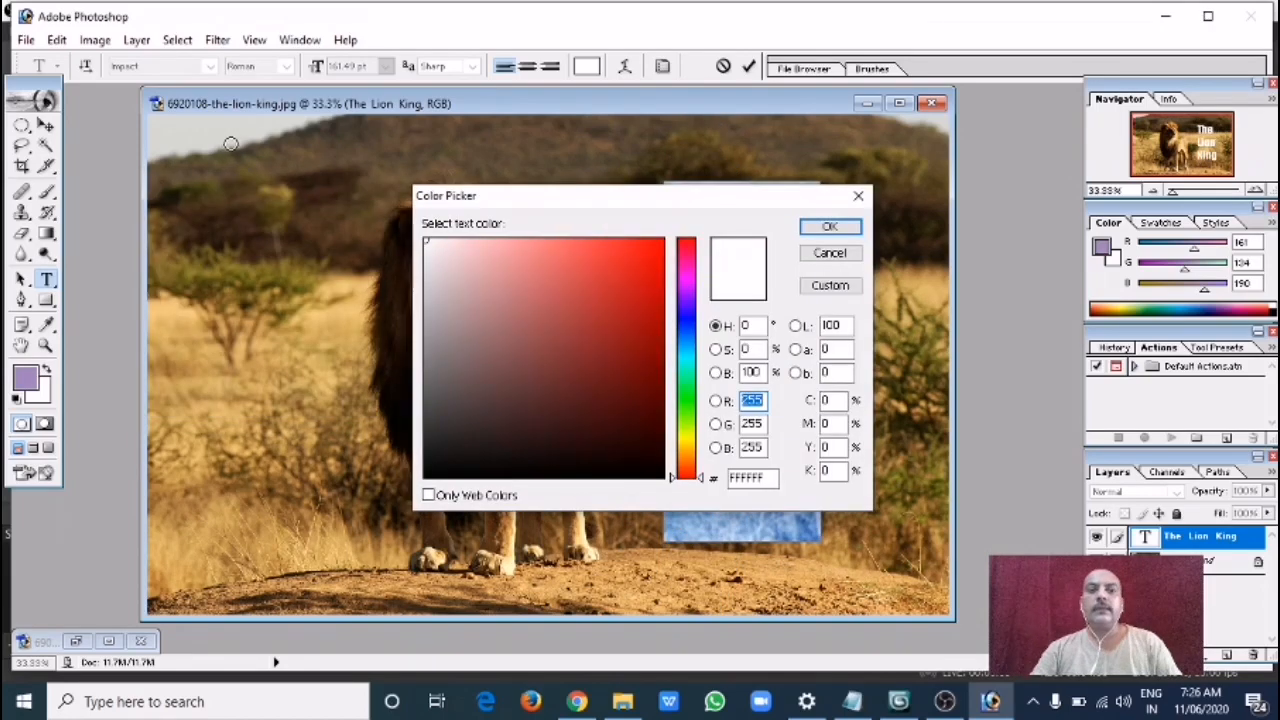
left_click(829, 229)
left_click(45, 125)
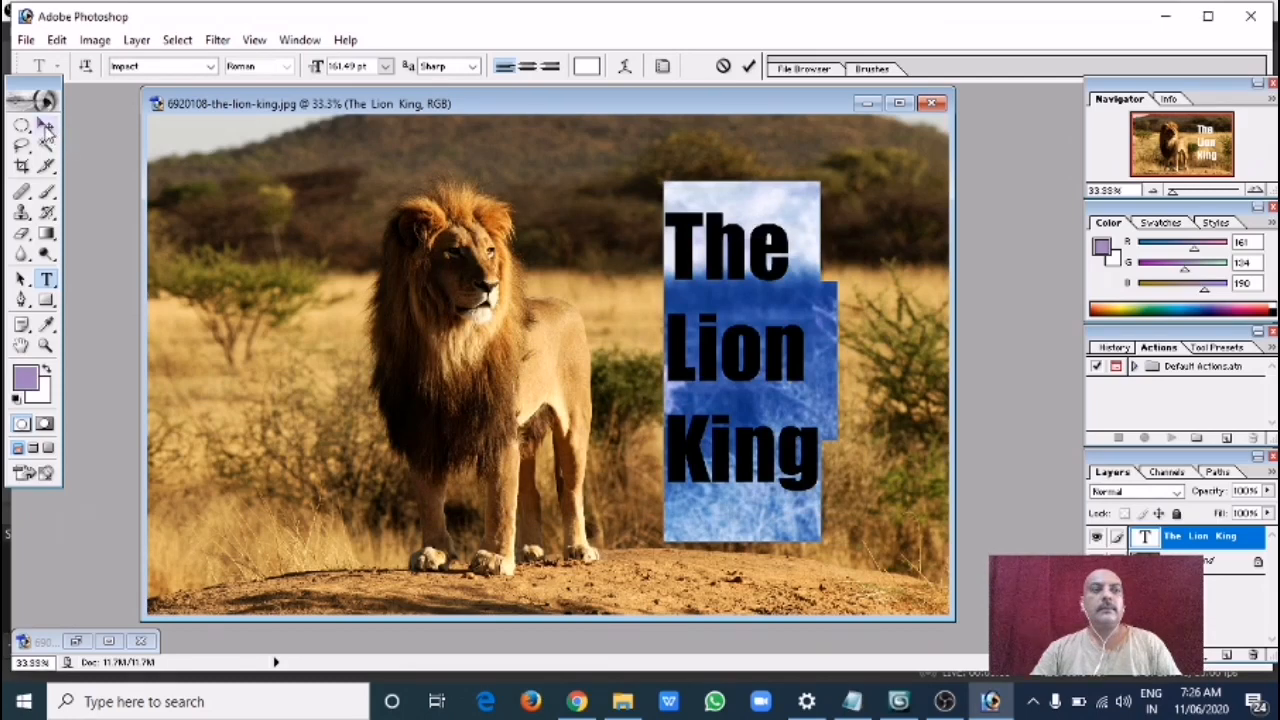
left_click_drag(722, 368, 737, 336)
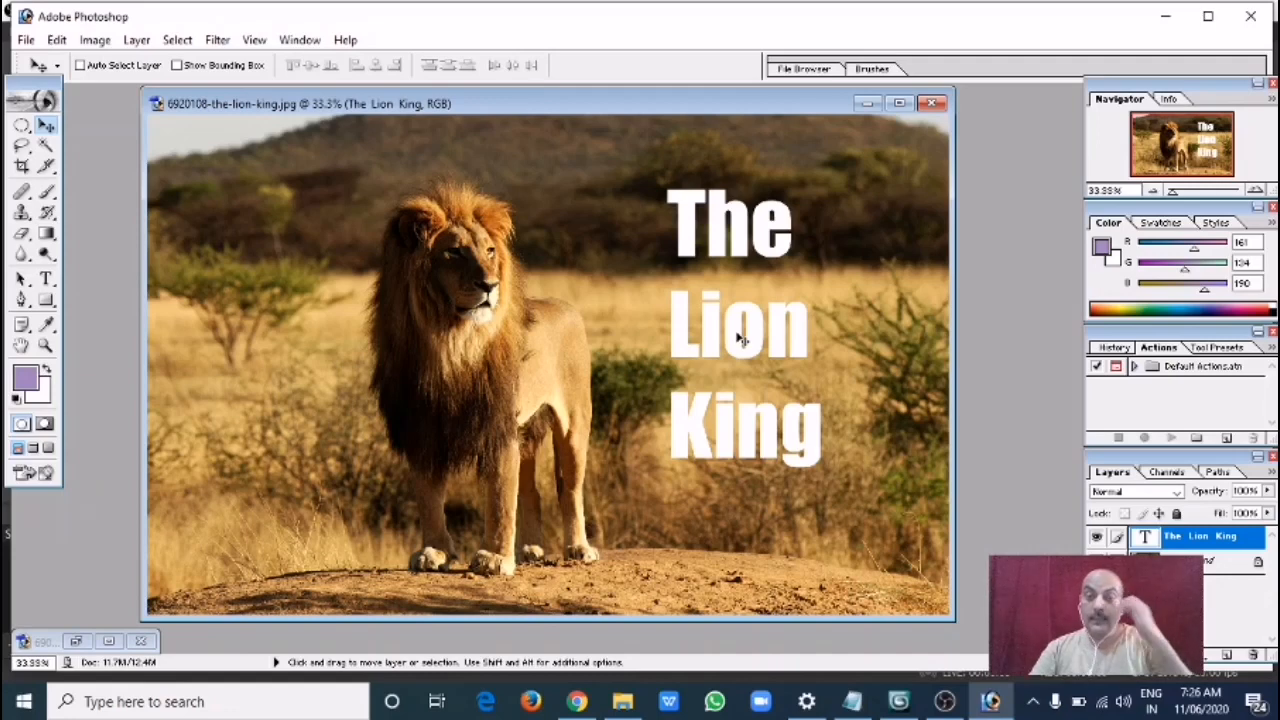
Delete the word "Lion" from the title, leaving its line empty between "The" and "King", and commit the text
key("t")
left_click(745, 325)
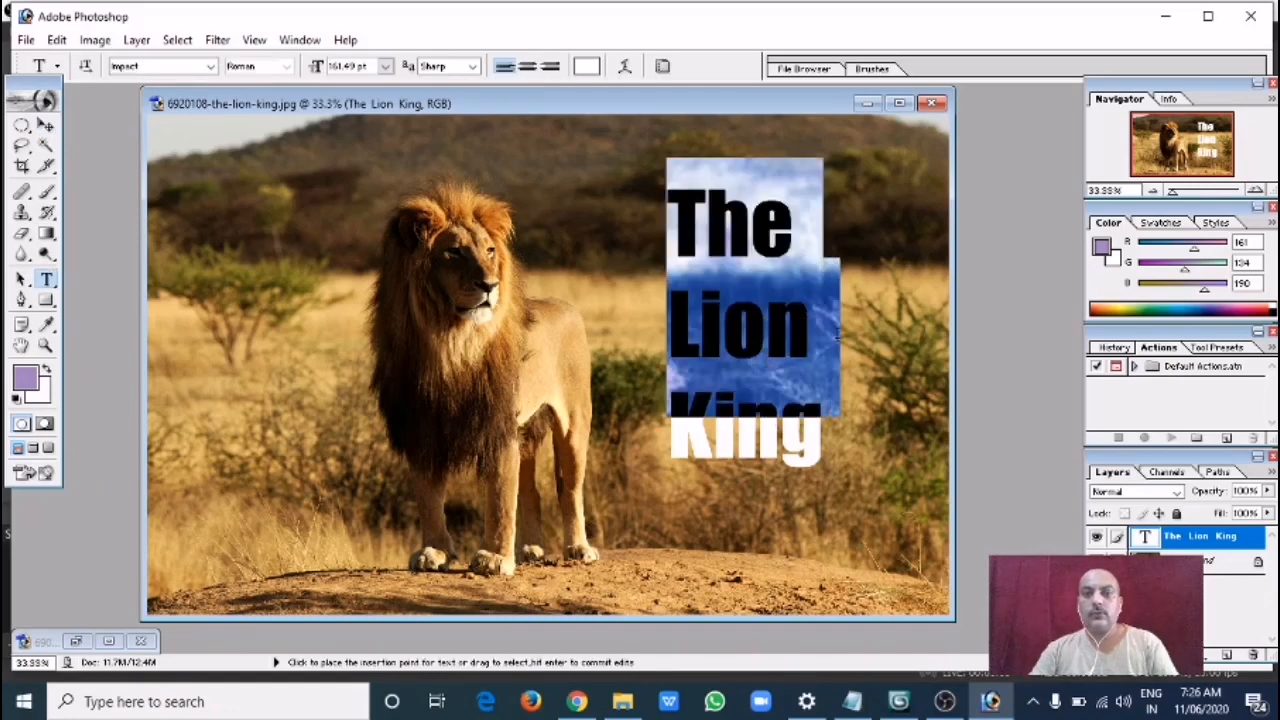
key("ctrl+a")
left_click(828, 322)
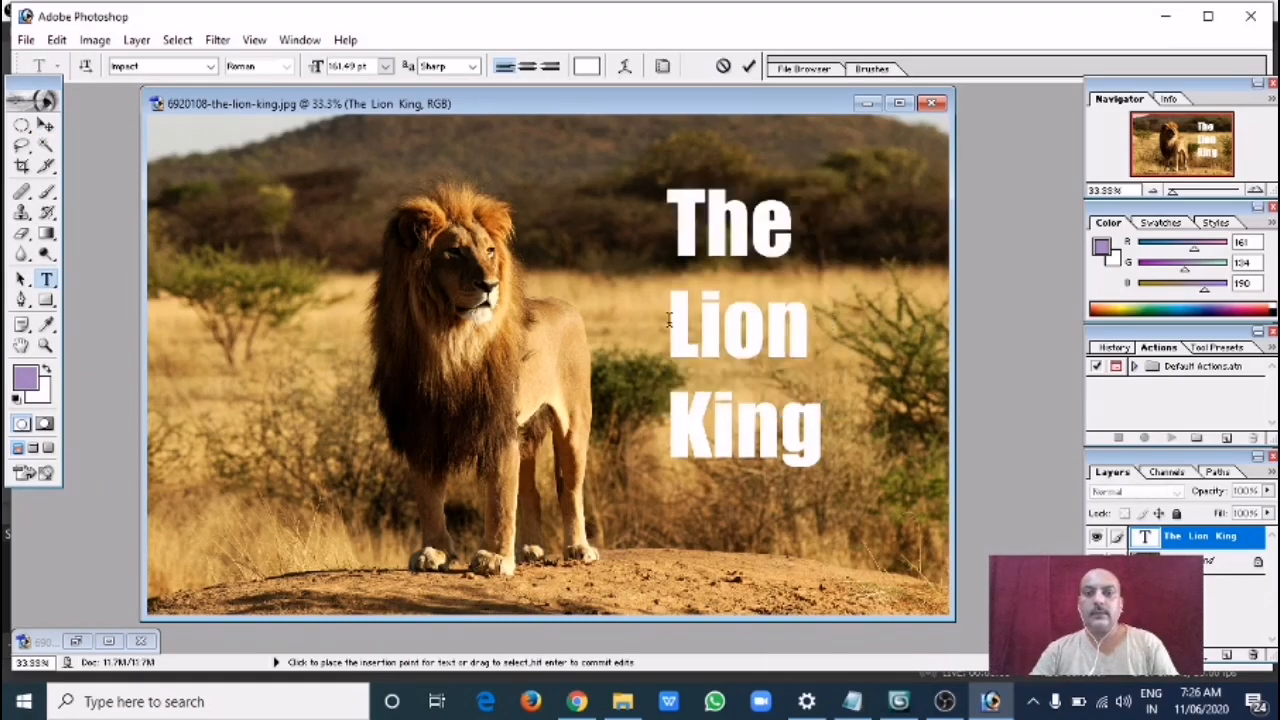
left_click_drag(667, 320, 810, 322)
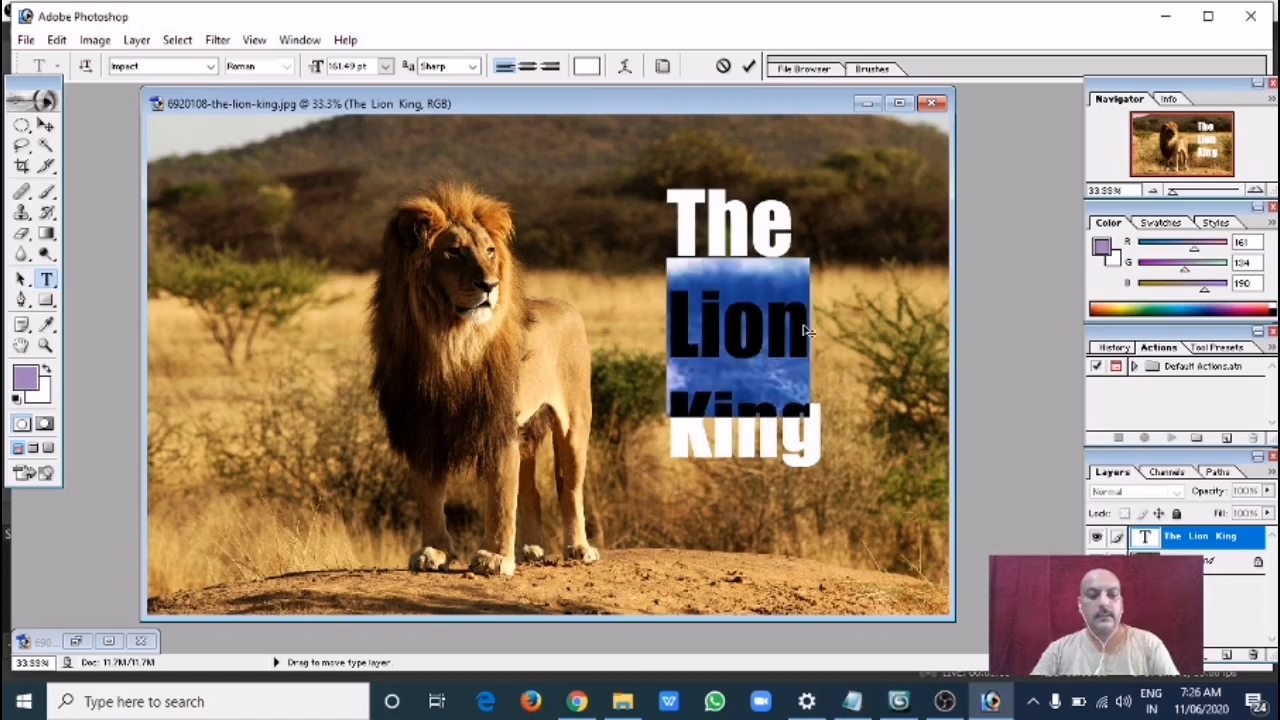
key("BackSpace")
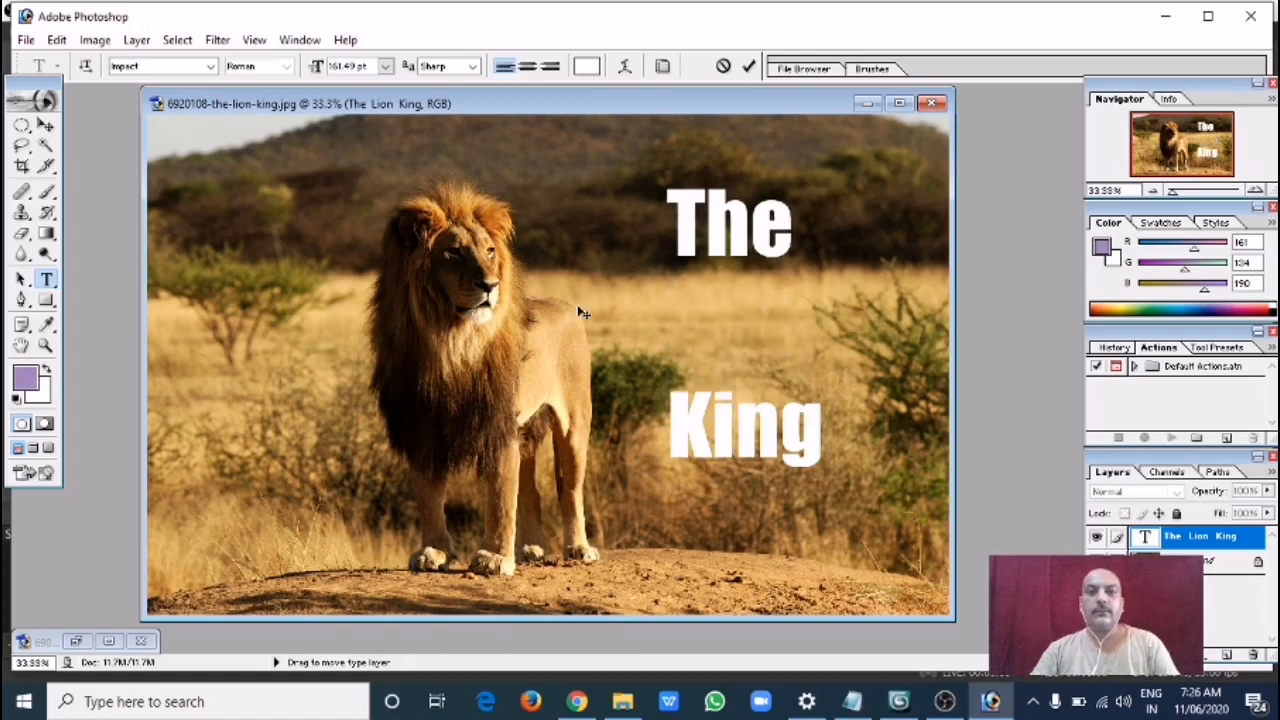
left_click(46, 125)
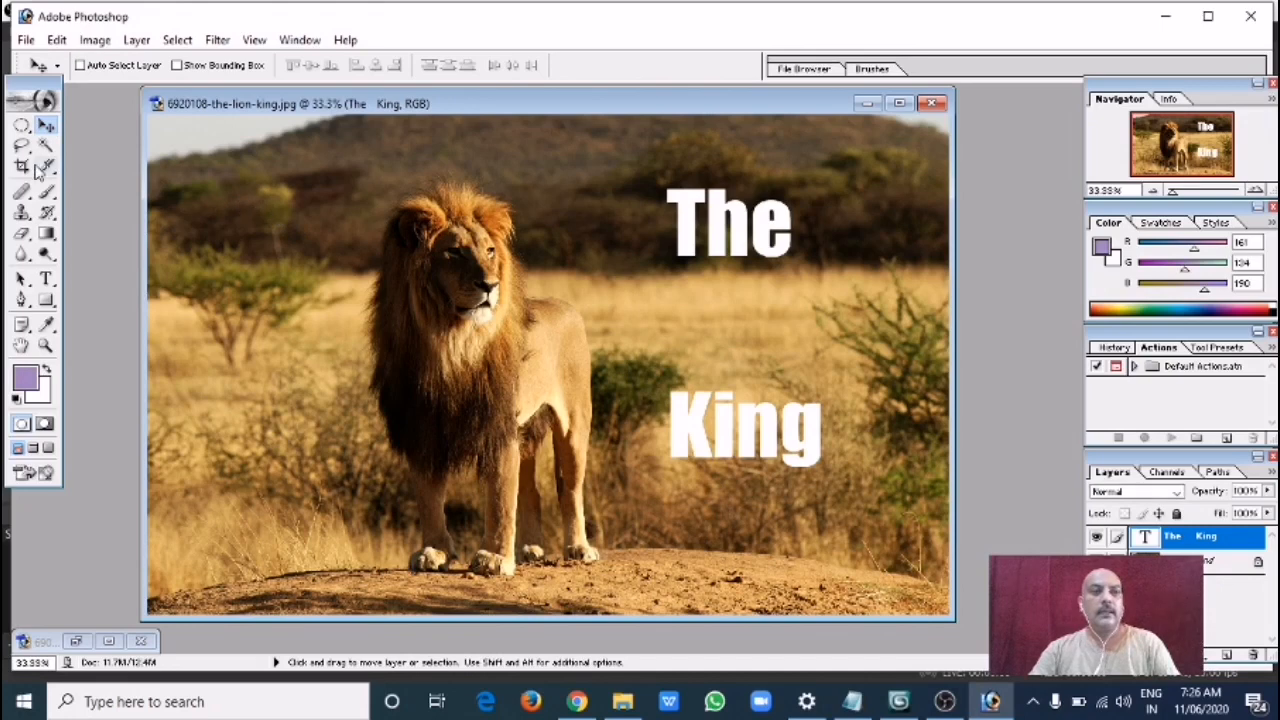
Add "Lion" as a separate text layer and move it into the gap between "The" and "King"
left_click(46, 279)
left_click(308, 210)
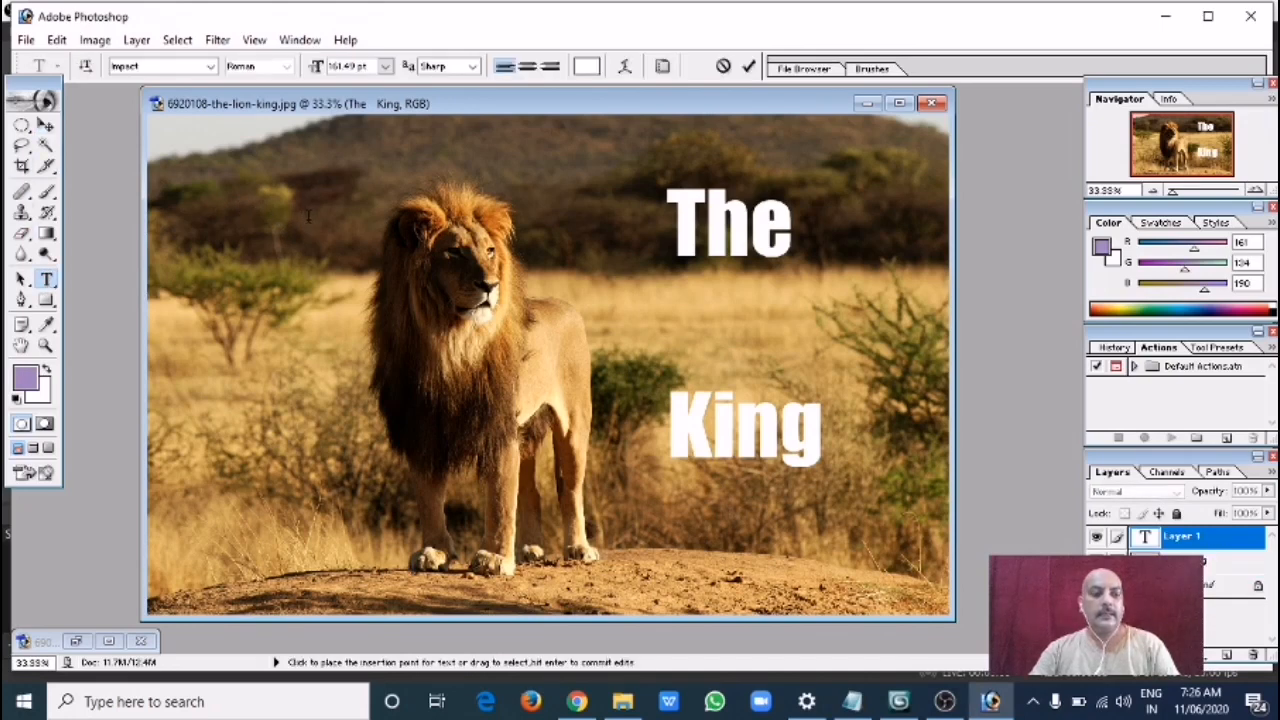
type("Lion")
left_click(46, 125)
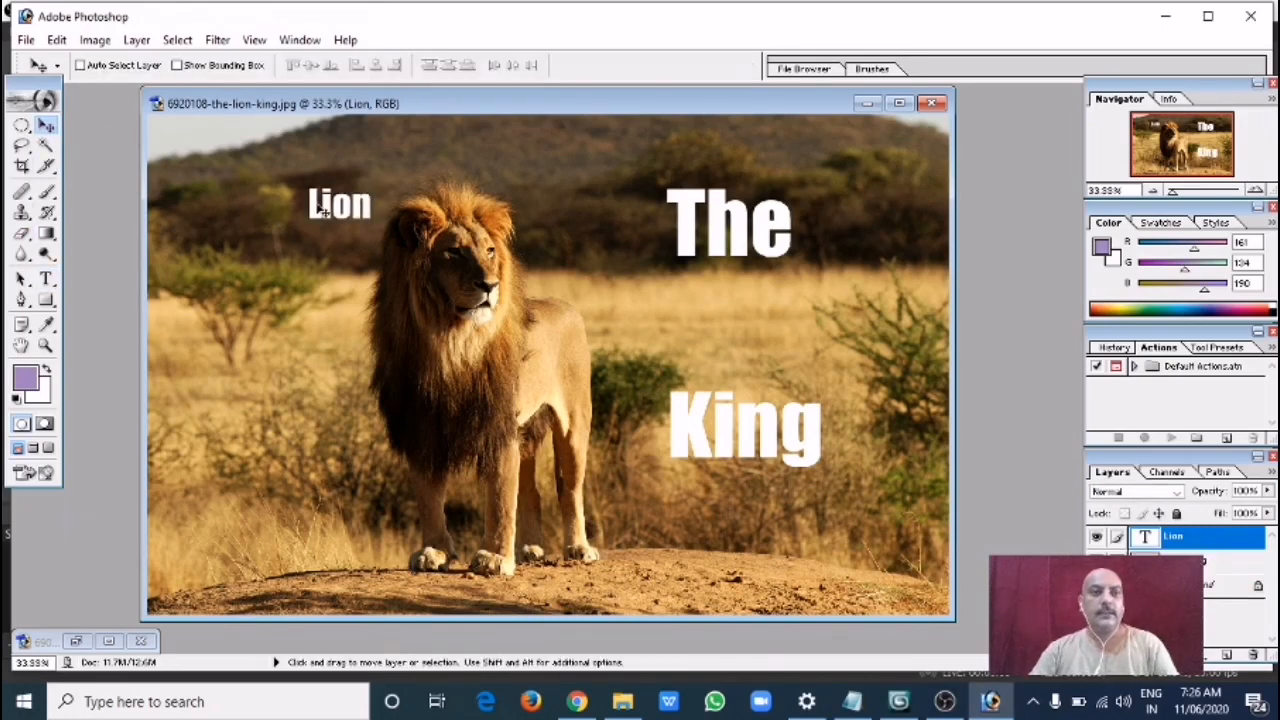
left_click_drag(318, 208, 680, 327)
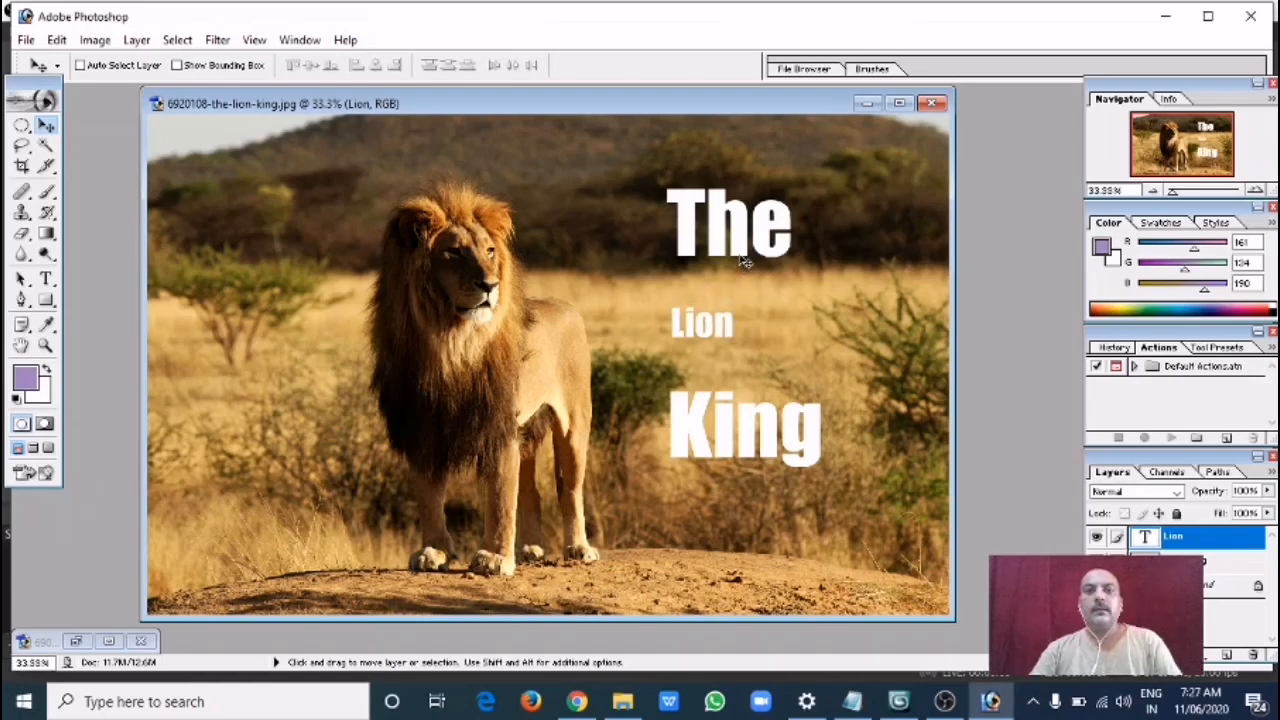
Set the "The King" text to 100 pt and move it down so its words sit above and below "Lion"
key("t")
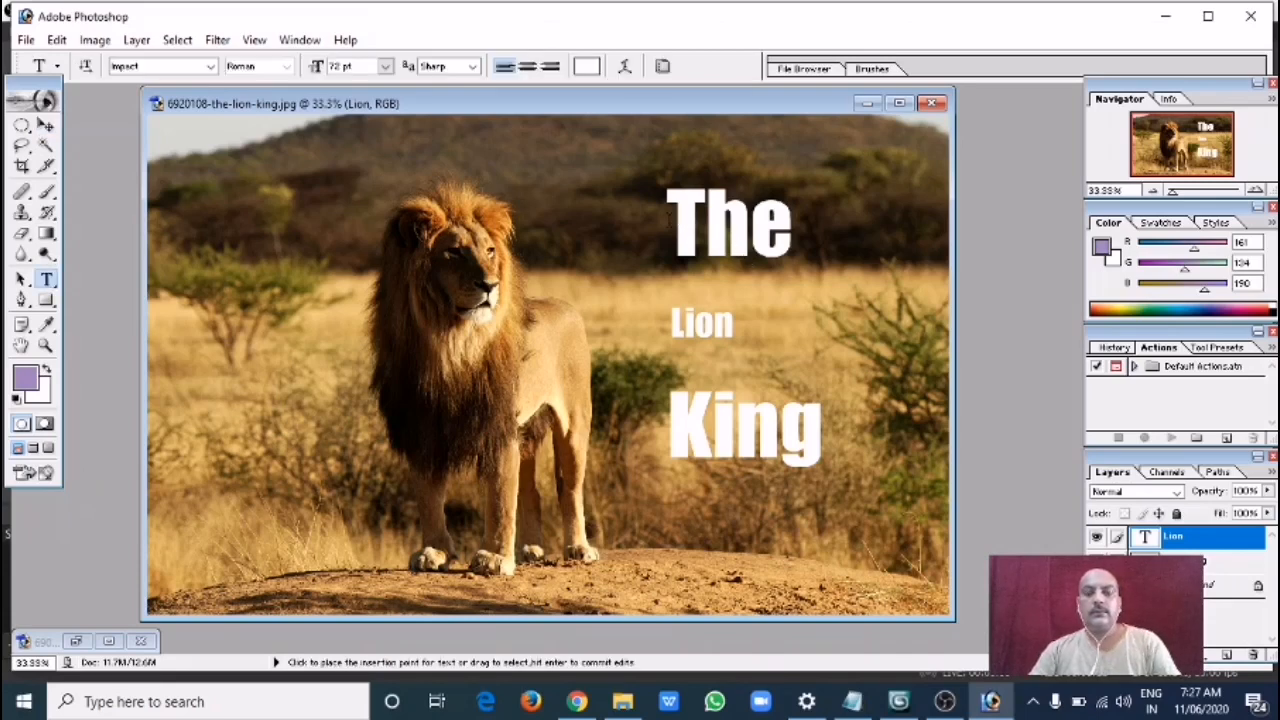
key("w")
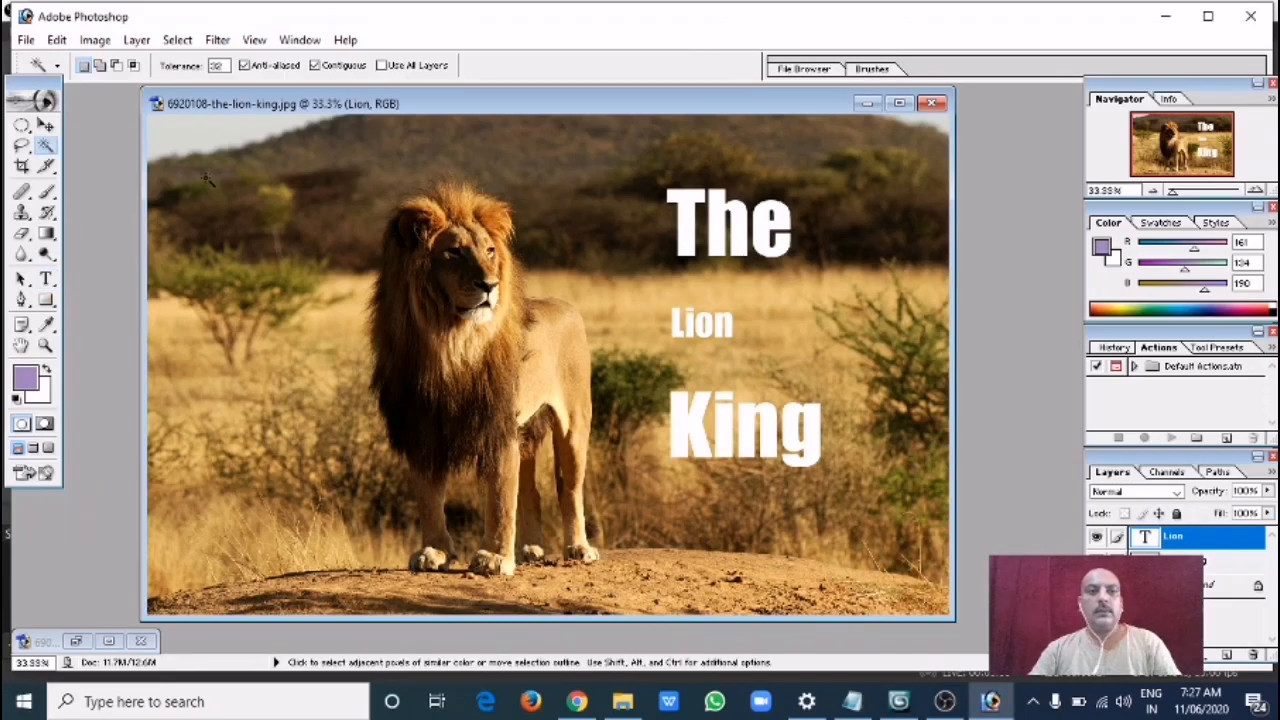
key("v")
key("t")
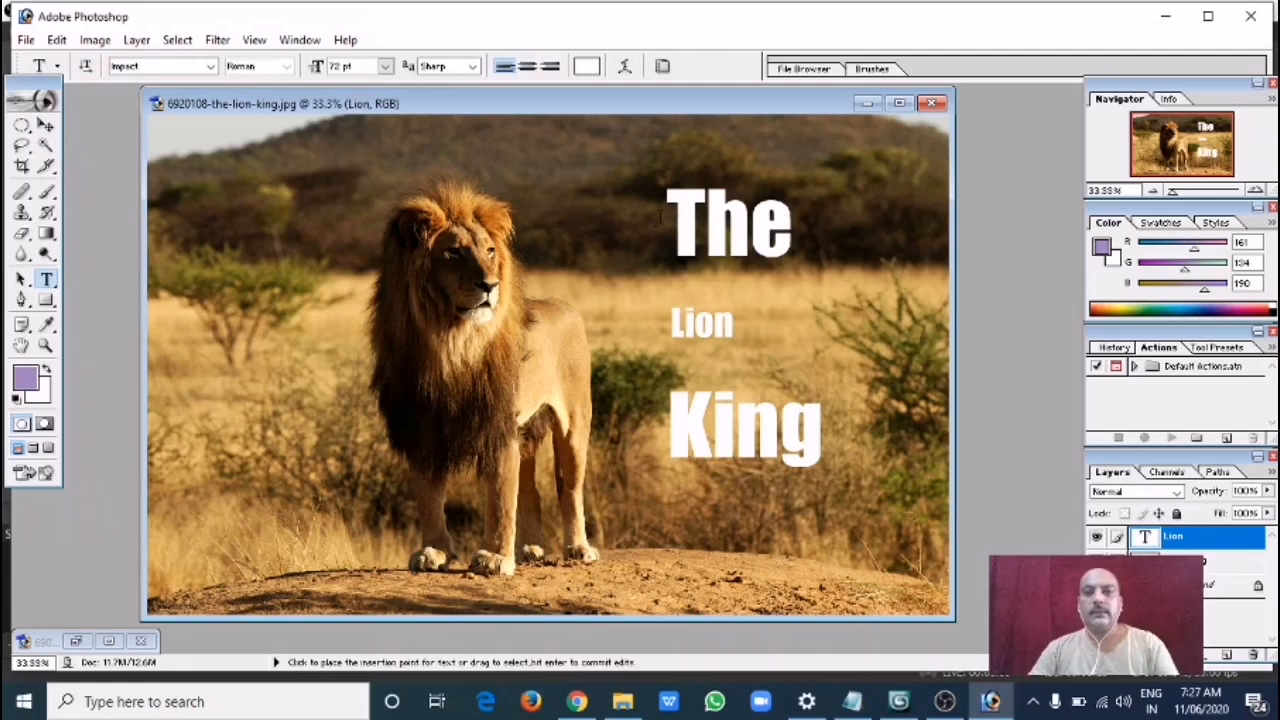
left_click_drag(661, 218, 822, 455)
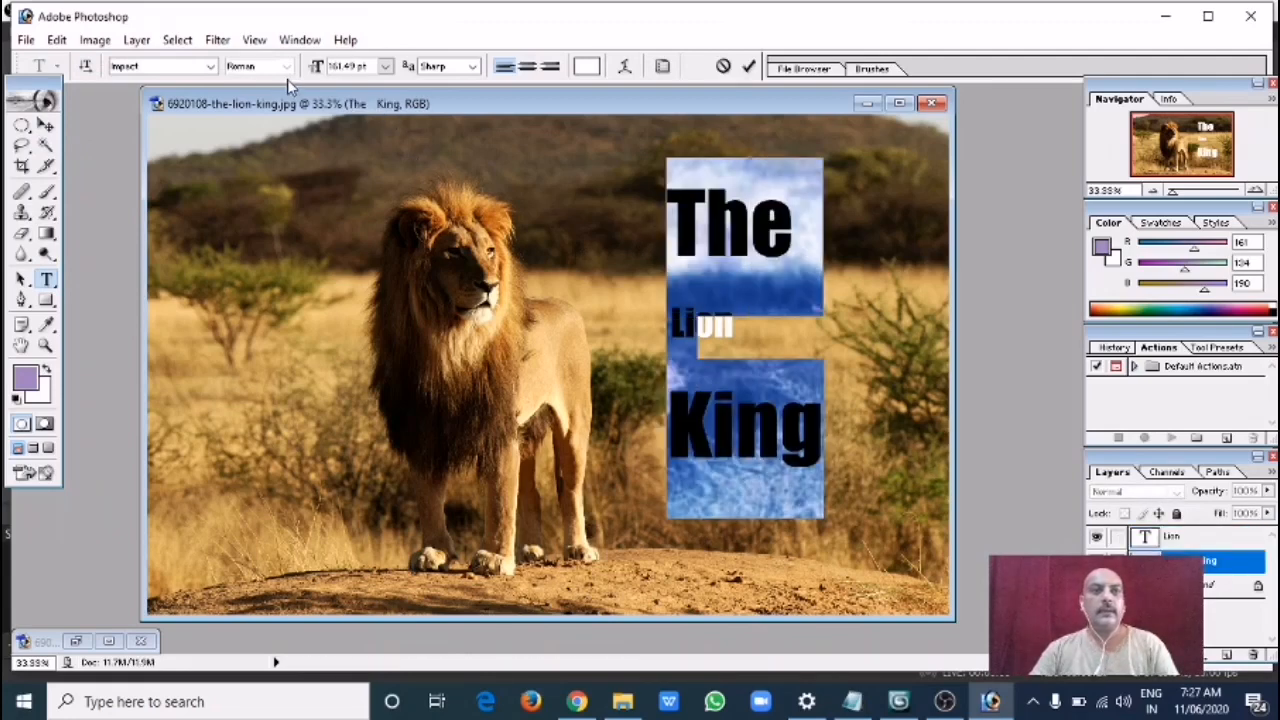
left_click(385, 66)
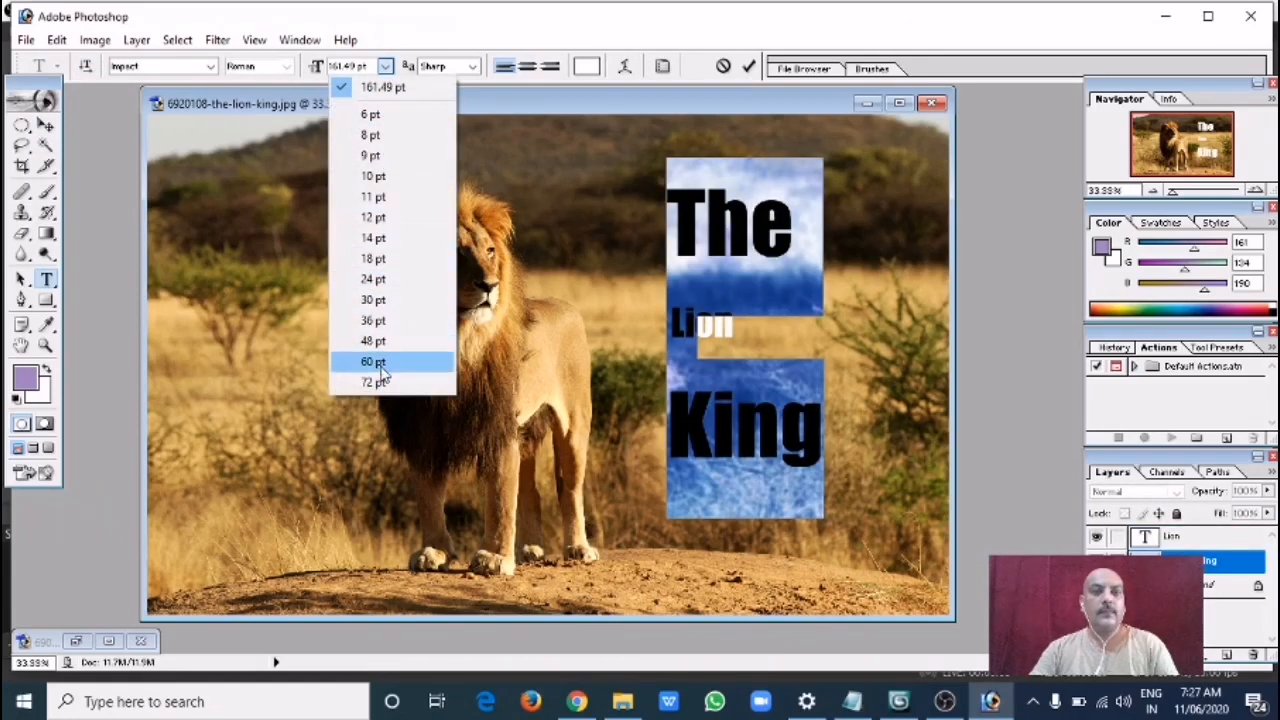
left_click(372, 66)
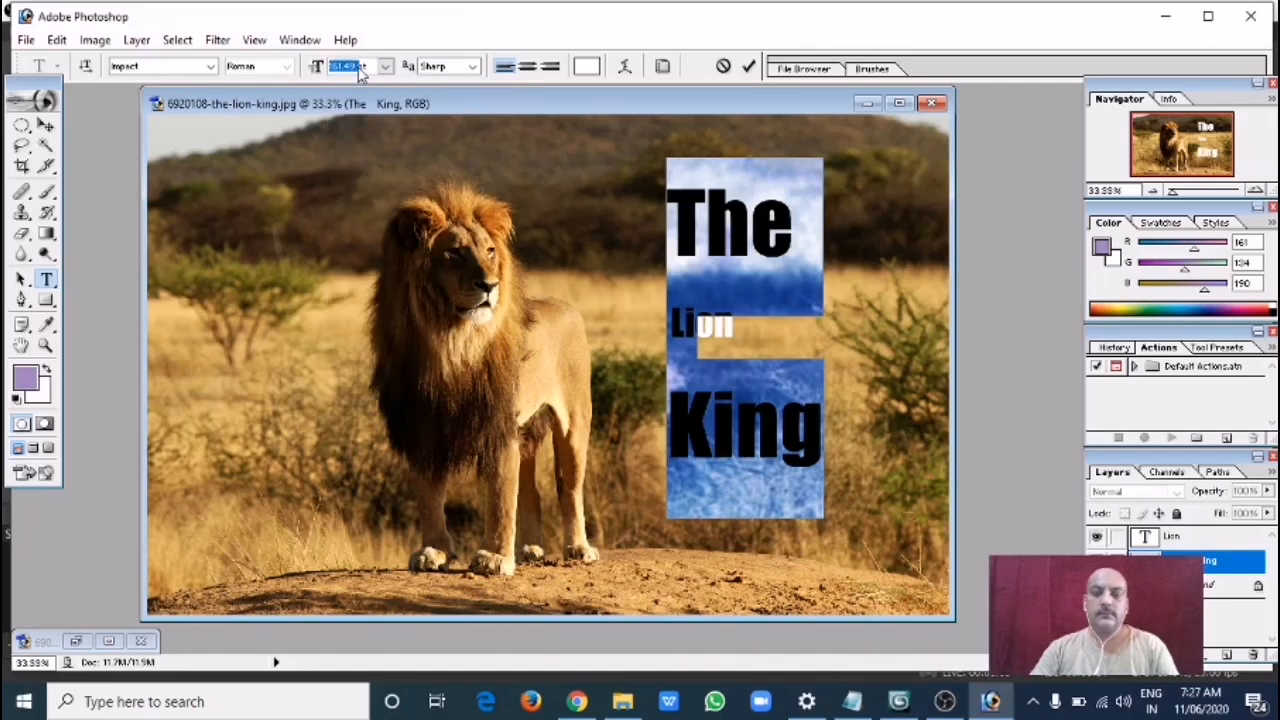
type("100")
key("Return")
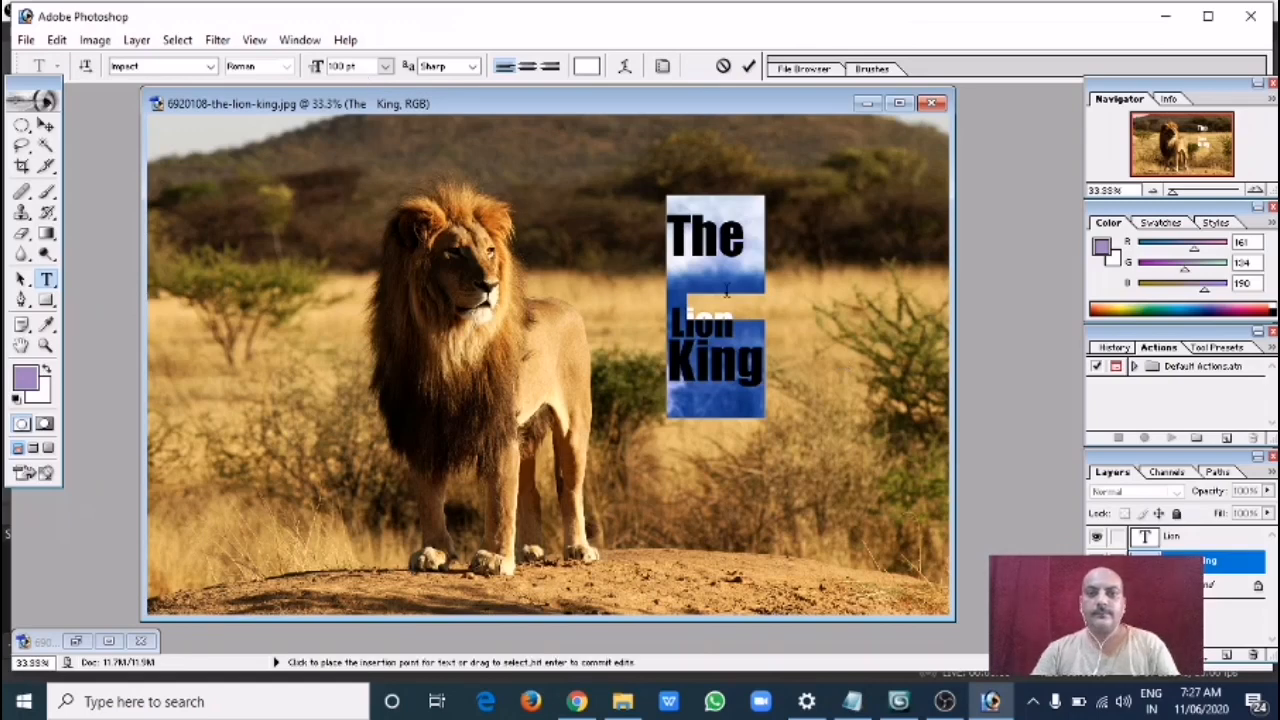
left_click(45, 125)
left_click_drag(733, 360, 735, 390)
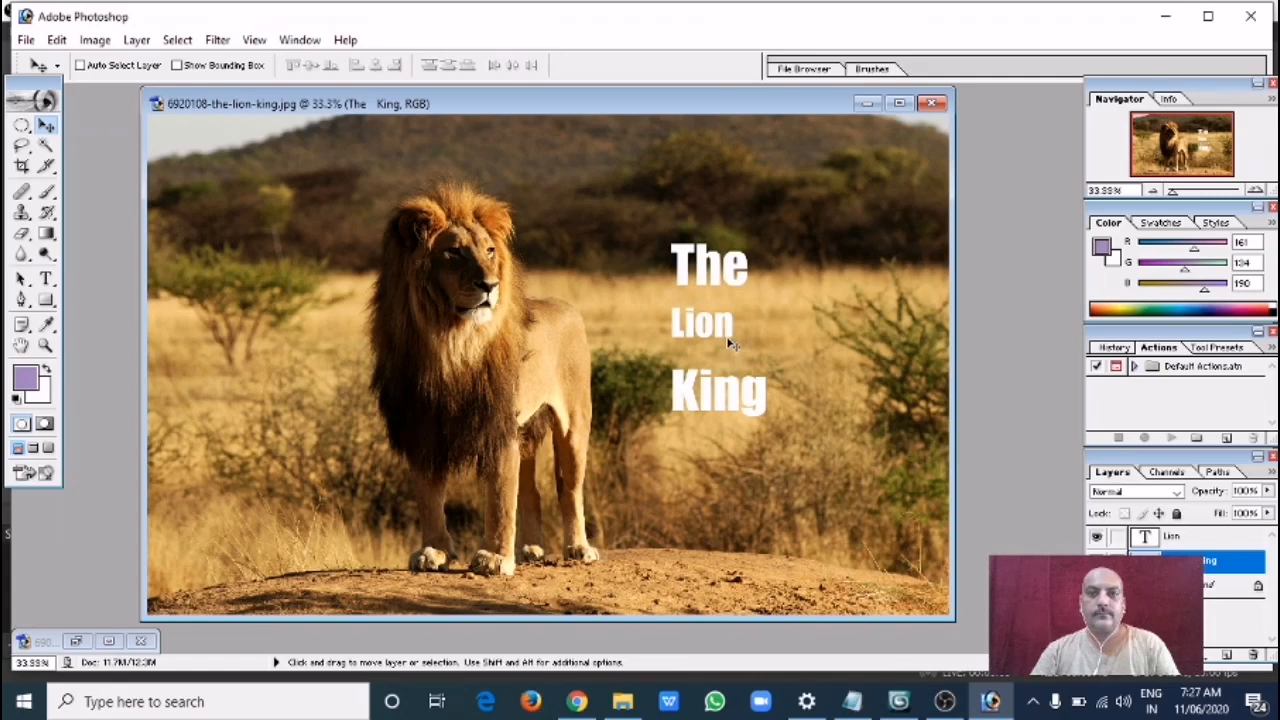
Free-transform the "Lion" text layer proportionally about its centre to about 475% and commit the scaling
left_click(1165, 537)
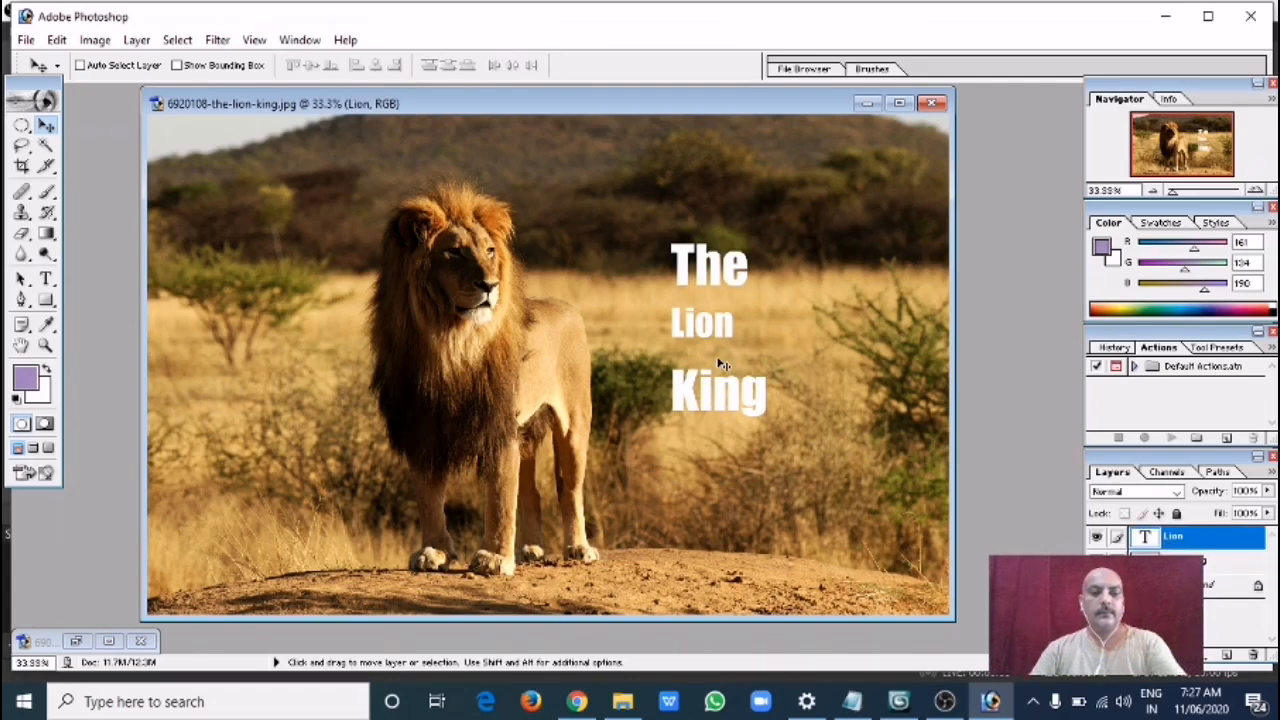
key("ctrl+t")
left_click_drag(736, 338, 835, 425)
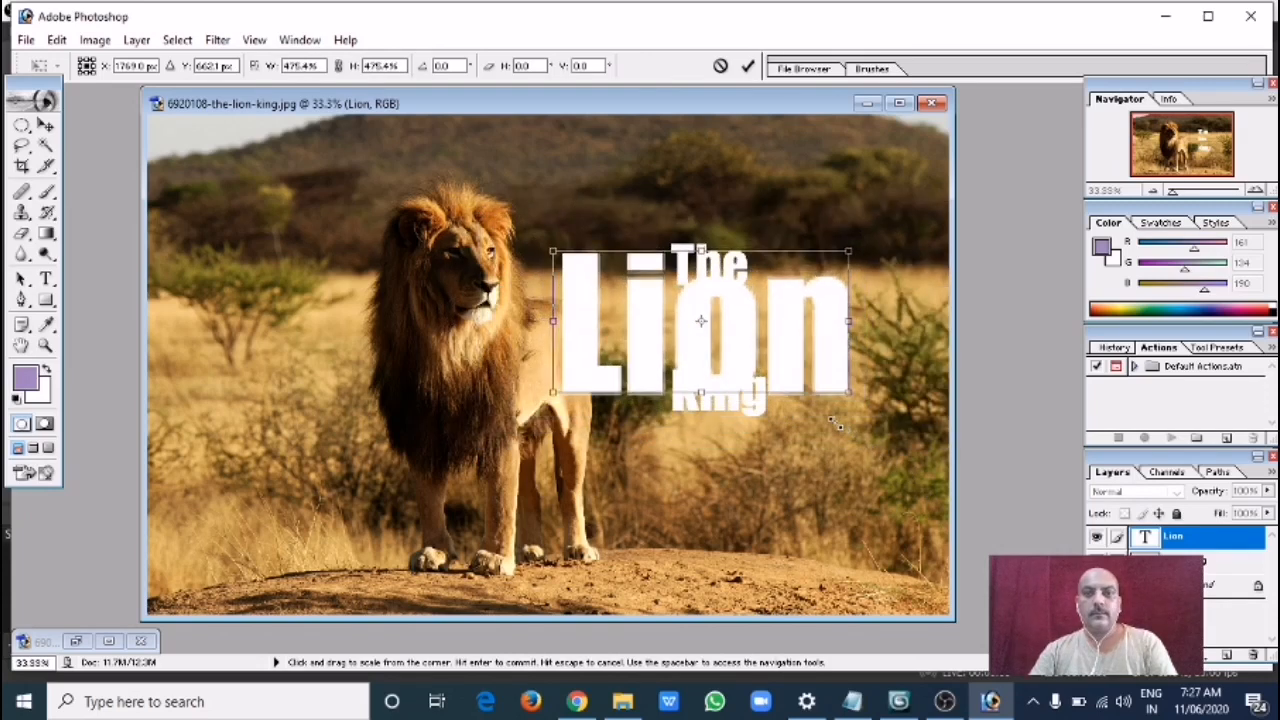
key("Return")
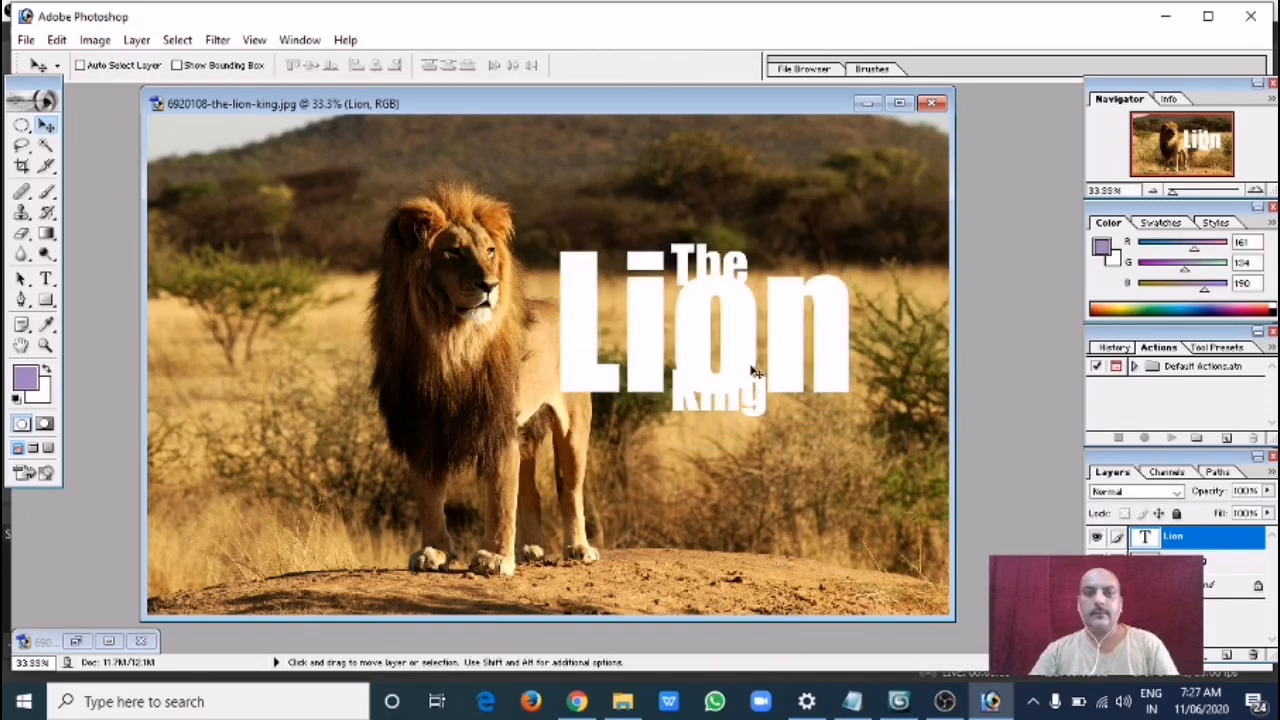
Shift "Lion" slightly to the right, delete "The" from the "The King" text layer, and commit the text
left_click_drag(757, 370, 797, 380)
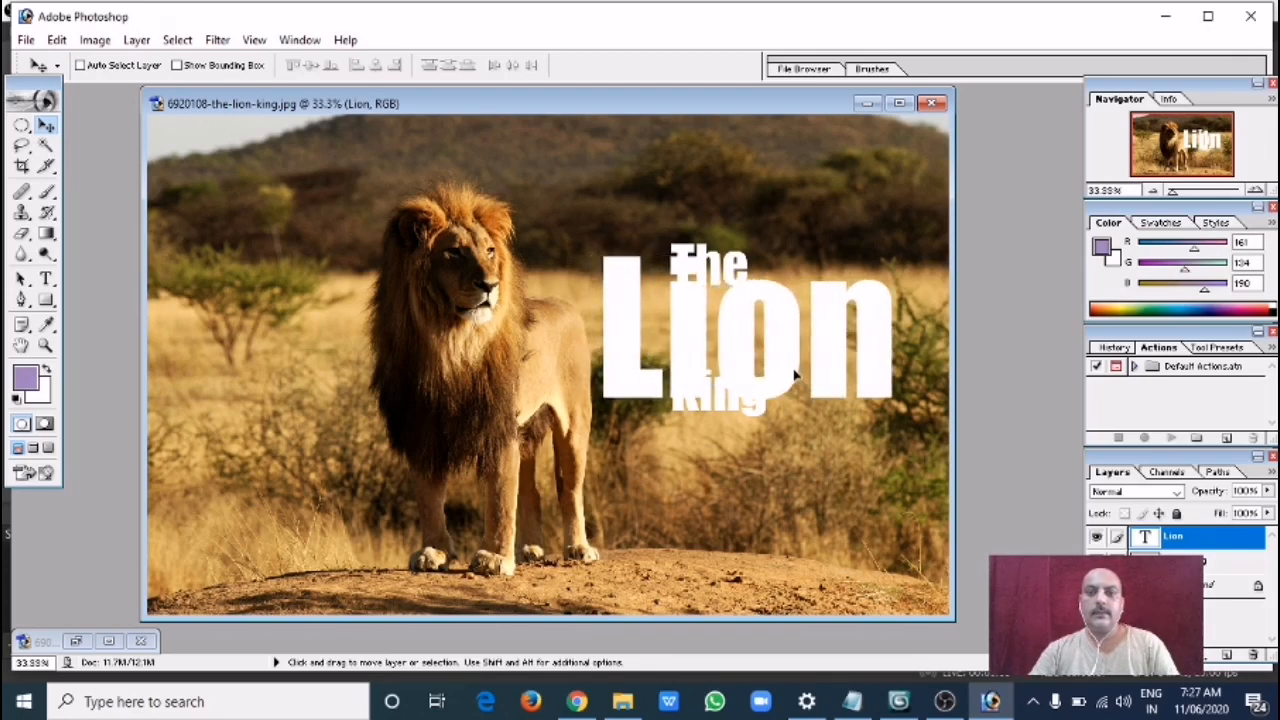
left_click(1170, 560)
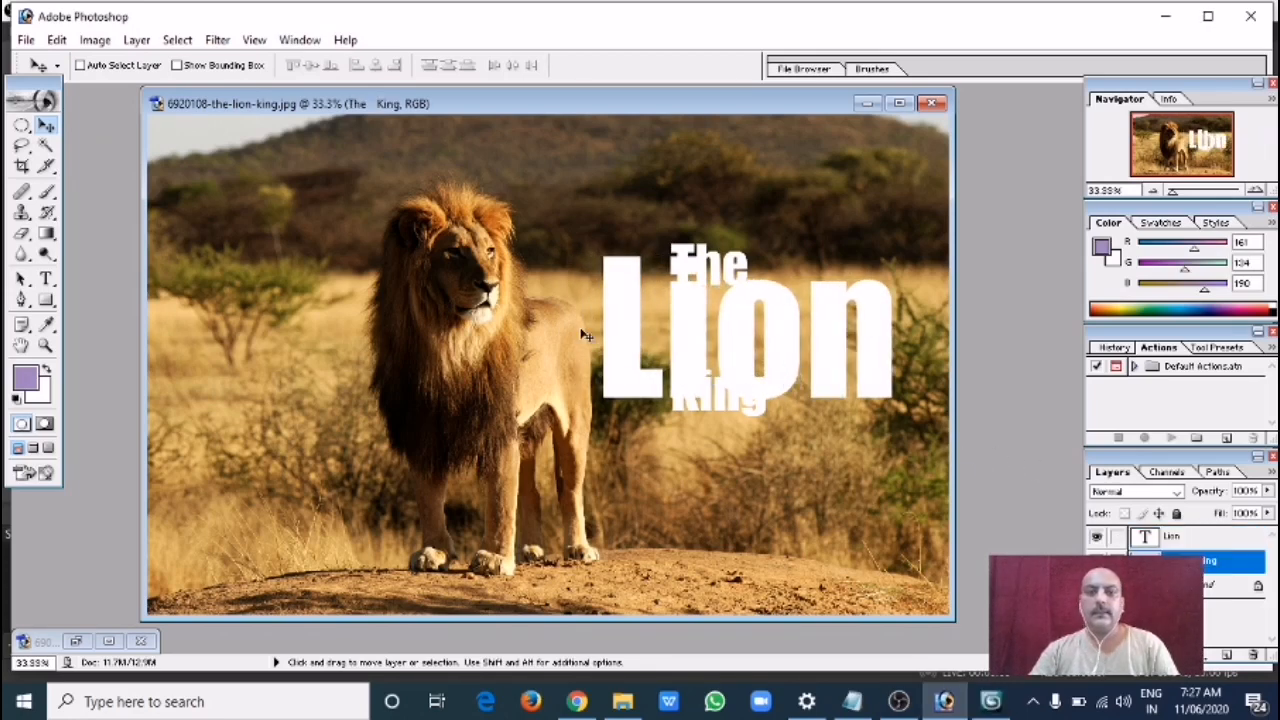
key("t")
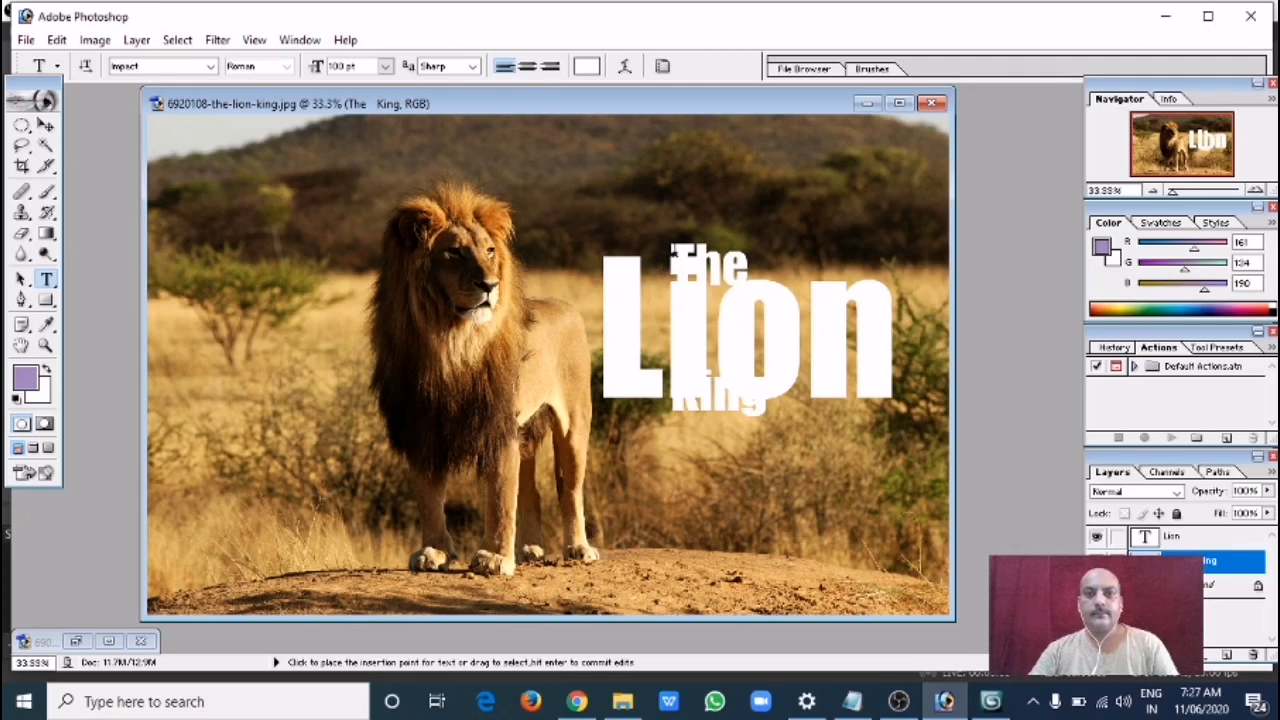
left_click_drag(670, 255, 752, 256)
key("BackSpace")
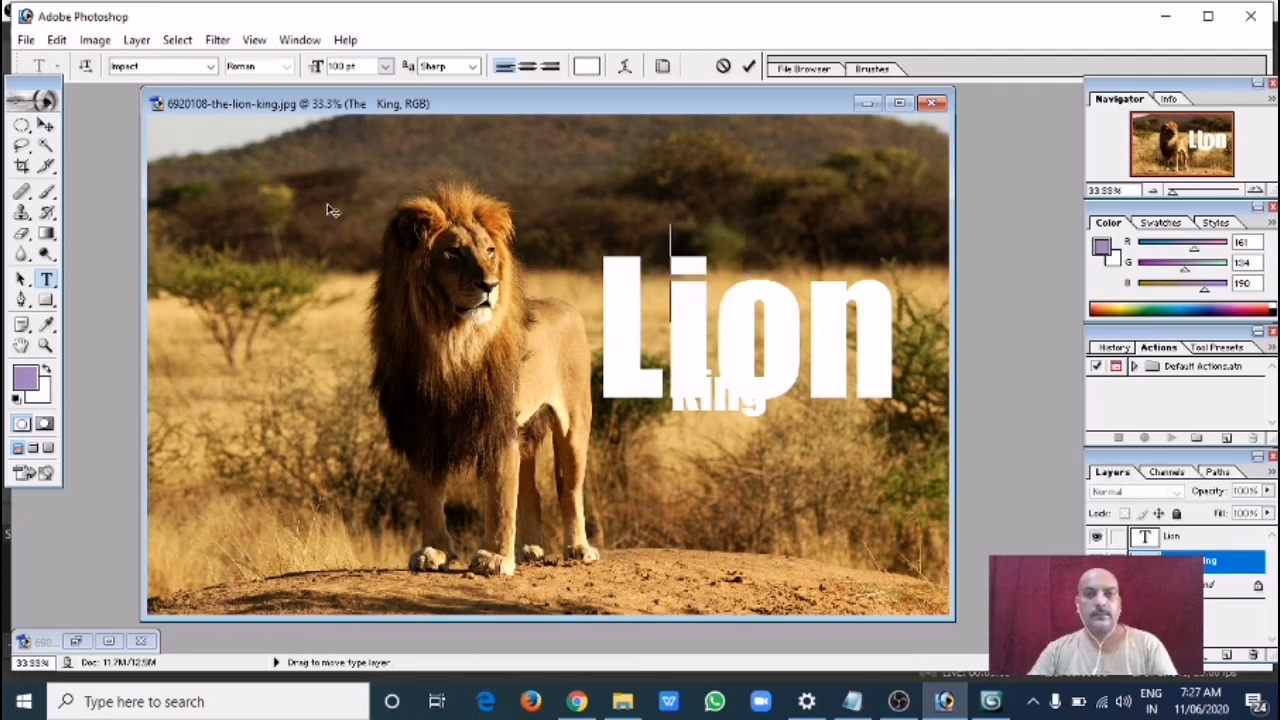
left_click(45, 125)
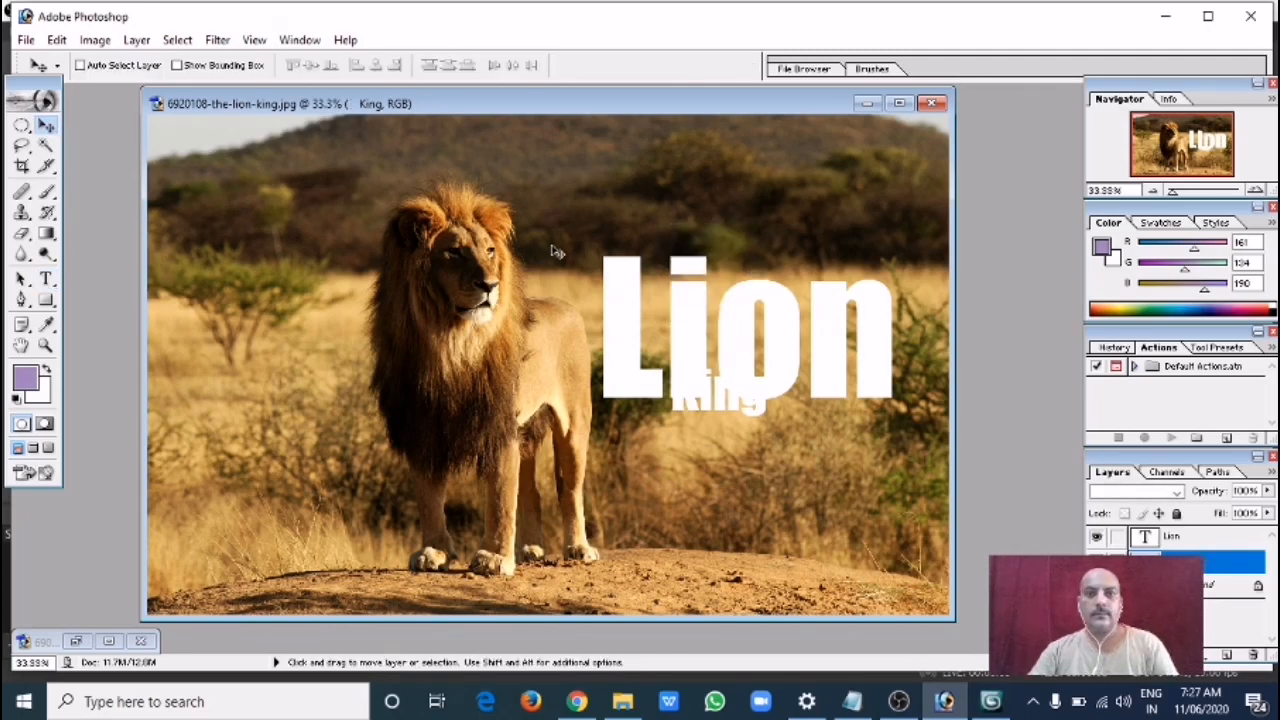
Add "The" as a separate text layer above the "L" of "Lion" and move "King" below the end of "Lion"
left_click(46, 279)
left_click(221, 266)
type("The")
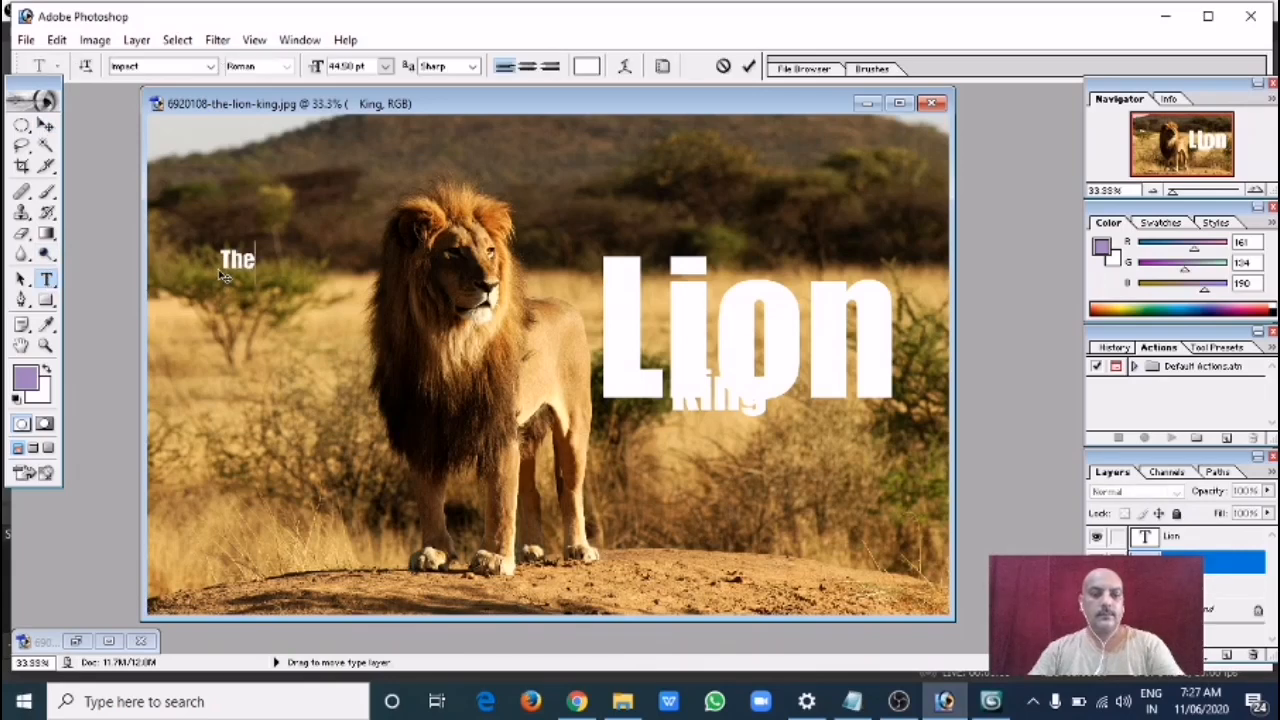
left_click(45, 125)
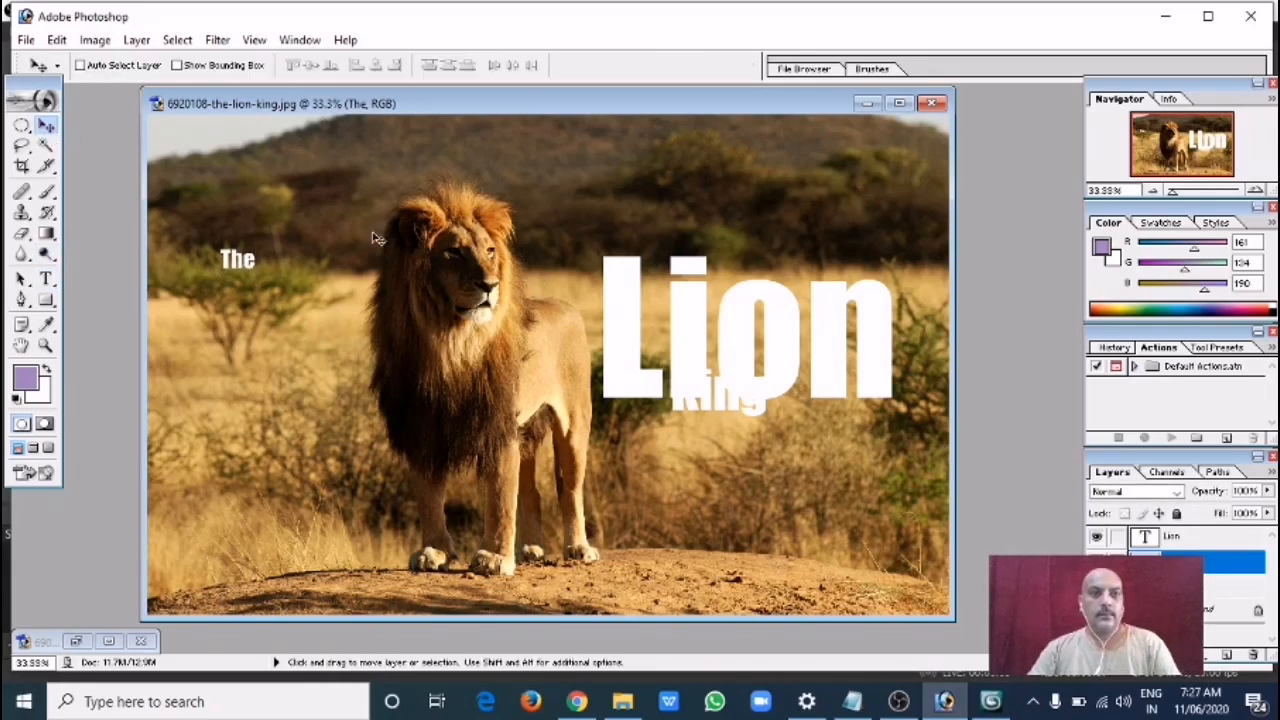
left_click_drag(253, 262, 630, 240)
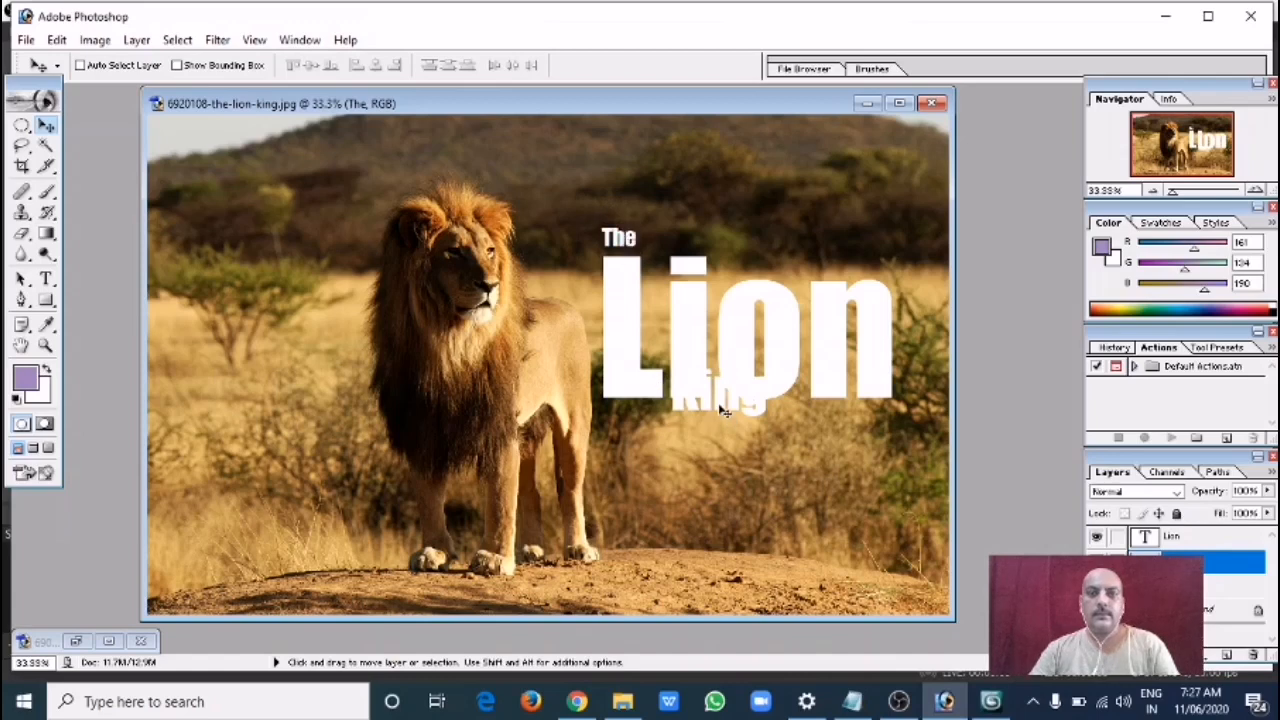
left_click_drag(725, 410, 844, 447)
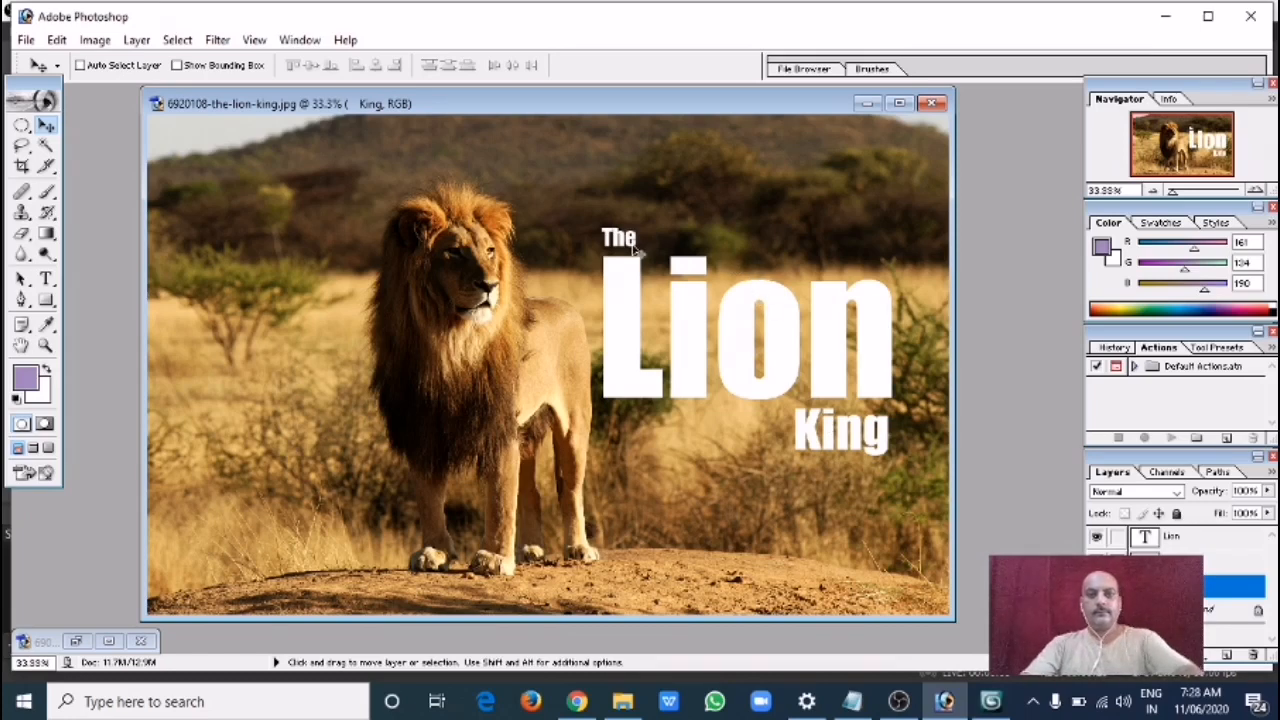
Free-transform "The" to about 393% width and 648% height, place it above "Lion", and commit the scaling
left_click(620, 242, "ctrl")
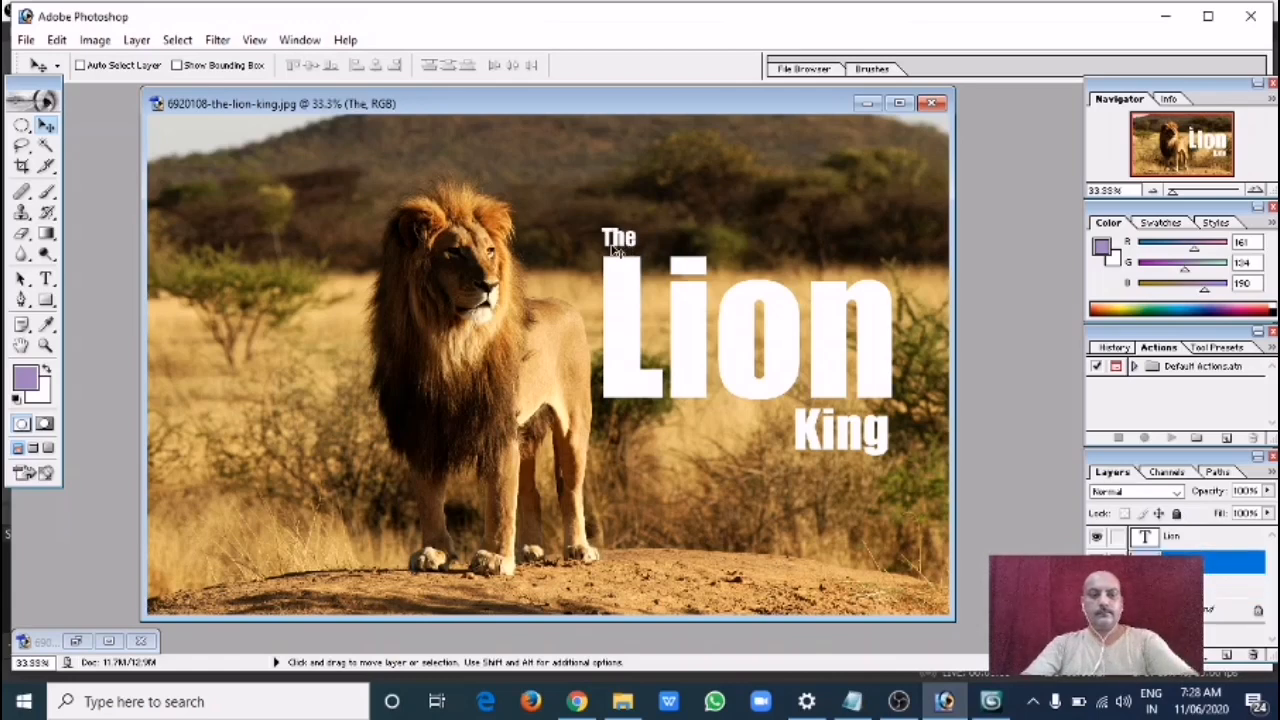
key("ctrl+t")
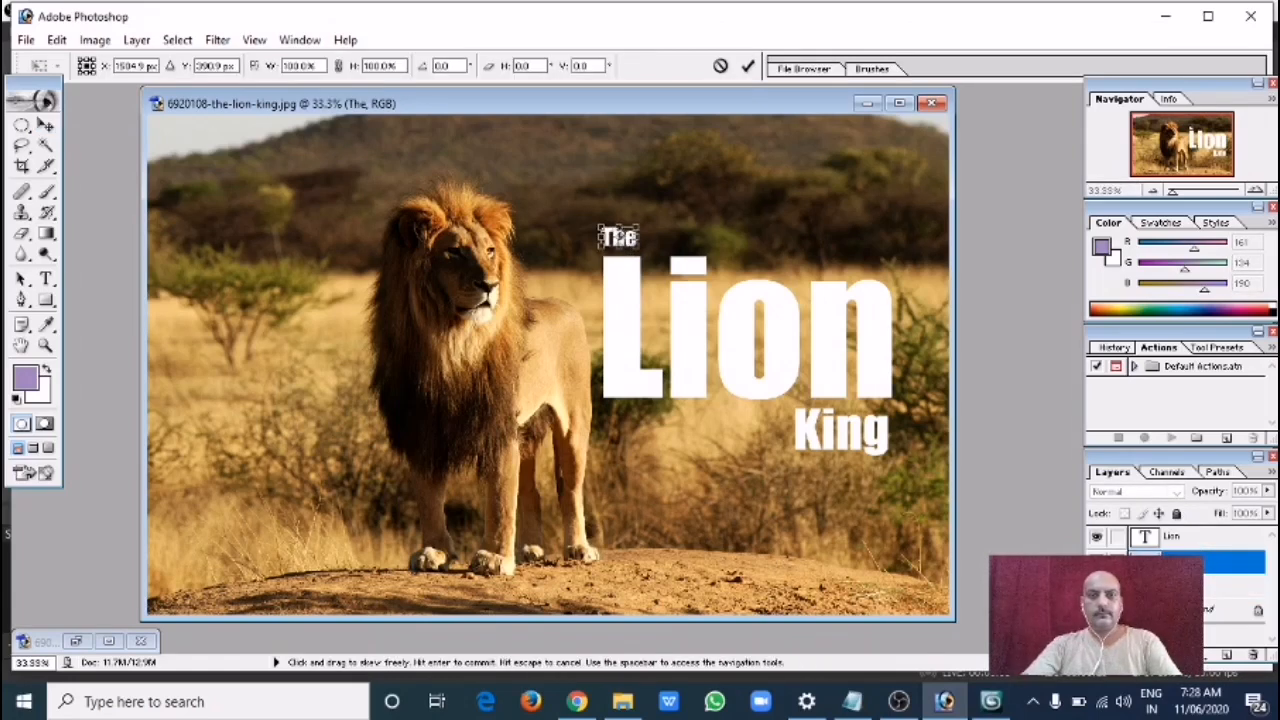
left_click_drag(619, 227, 621, 199)
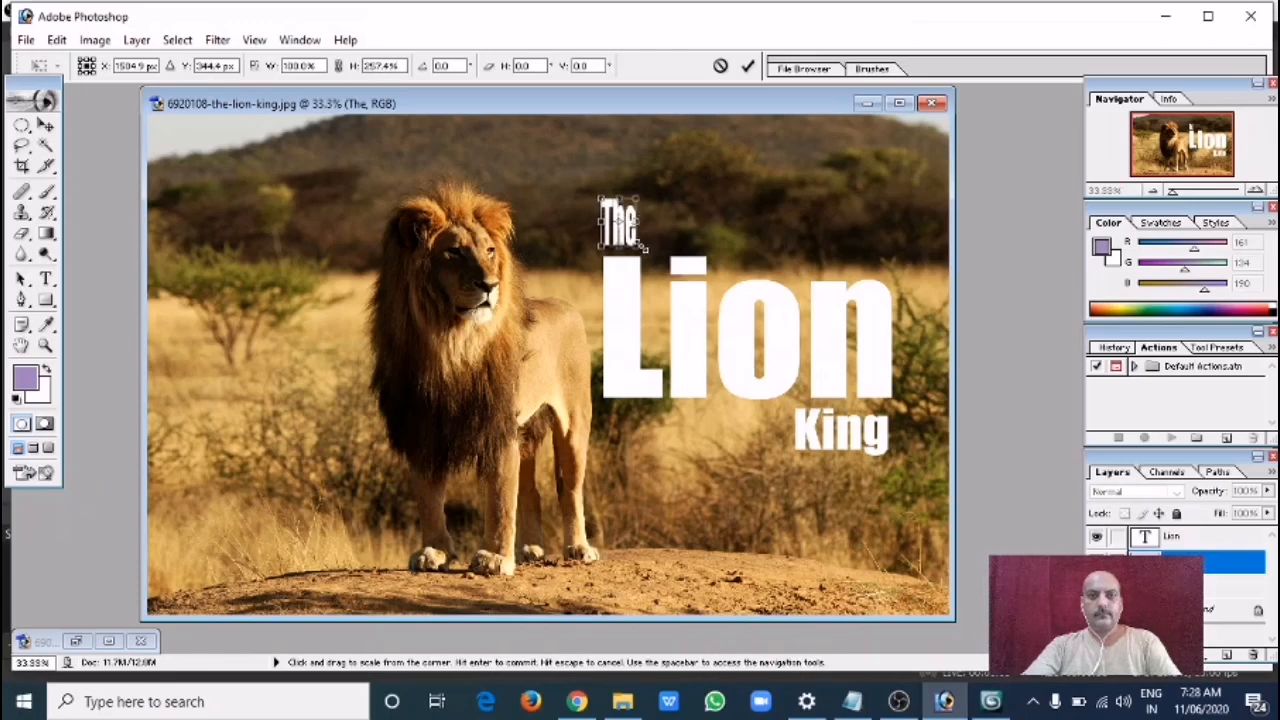
left_click_drag(643, 248, 672, 272)
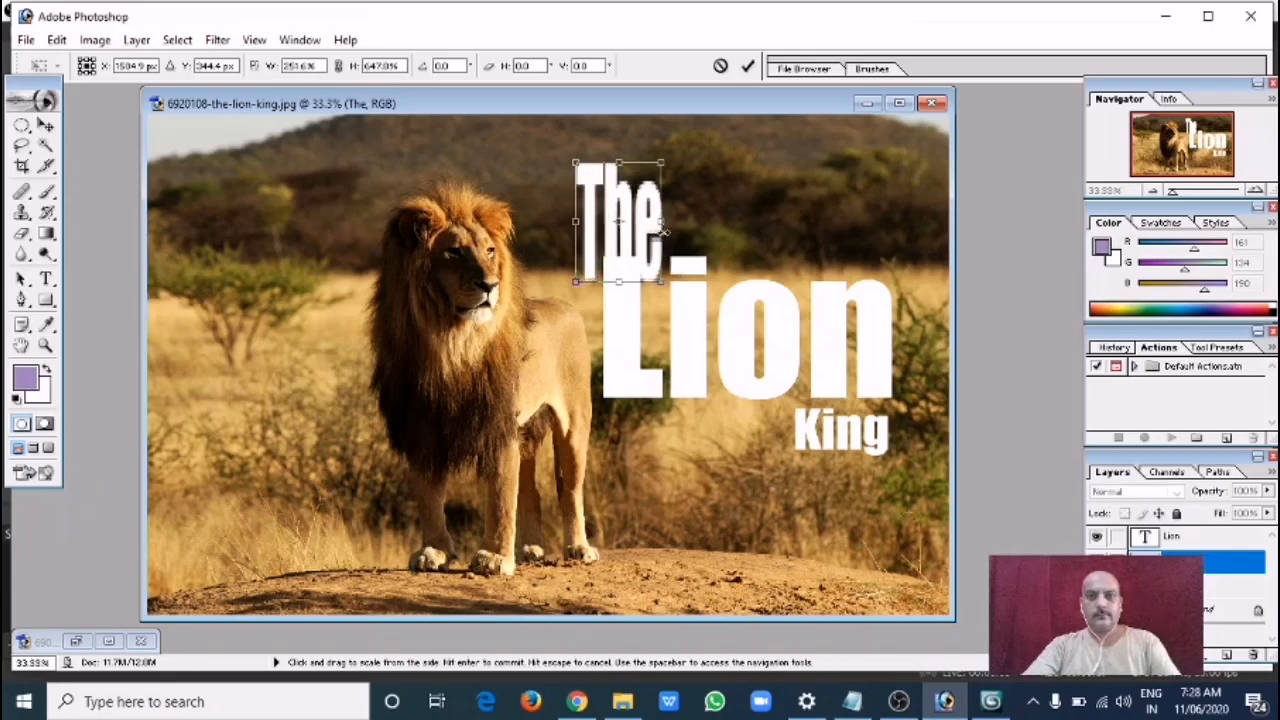
left_click_drag(665, 224, 690, 199)
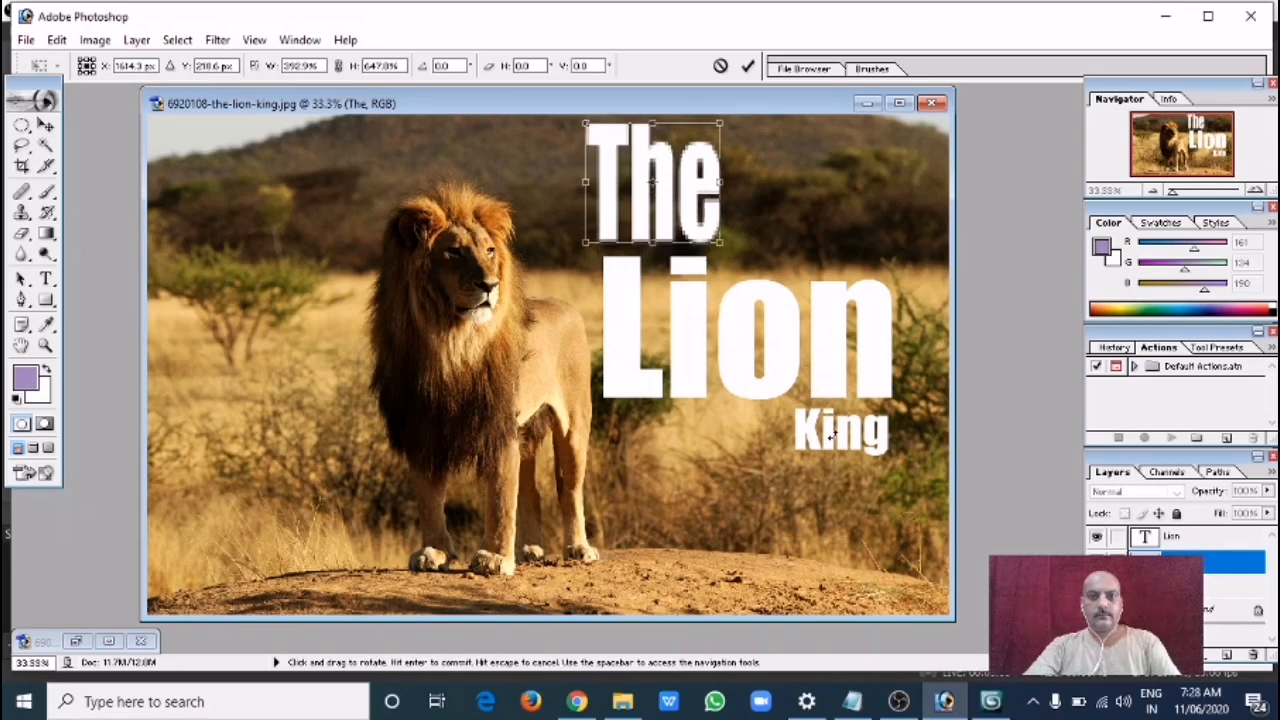
key("Return")
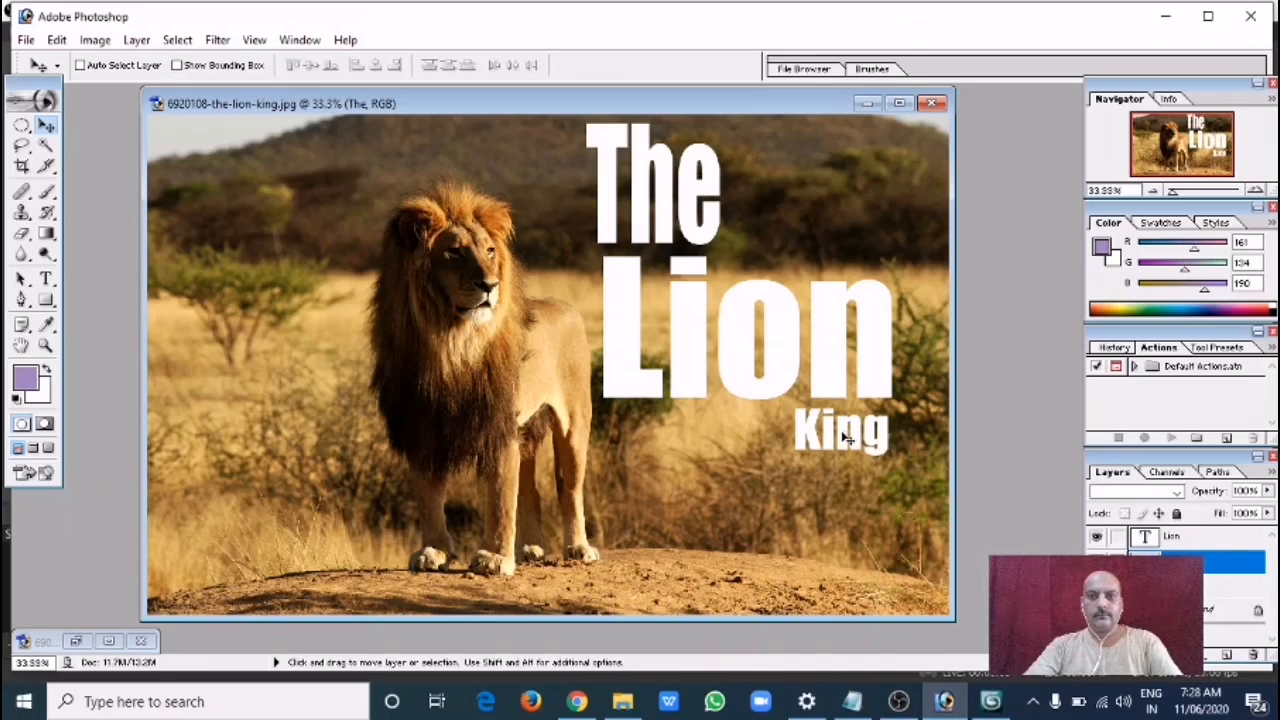
Move "King", "Lion" and "The" further down the image, leaving clear gaps between the three words
left_click_drag(845, 437, 854, 514)
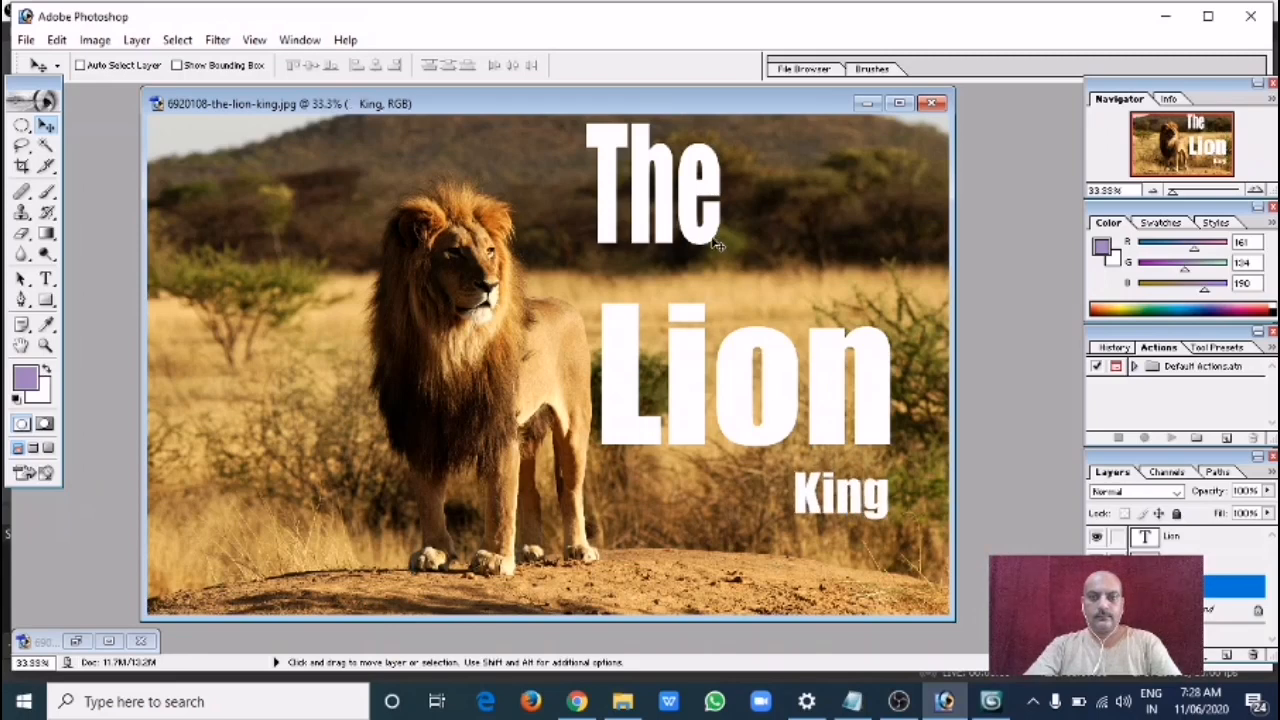
left_click_drag(716, 244, 716, 262)
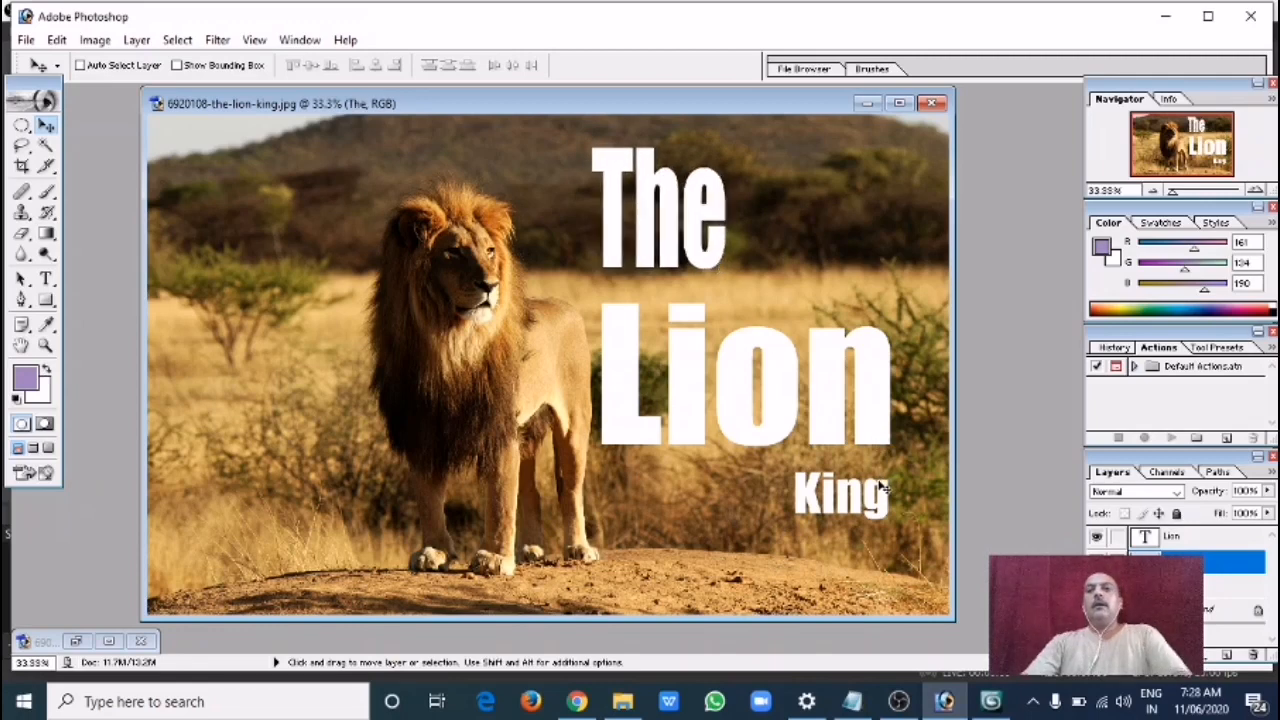
left_click_drag(884, 487, 882, 497)
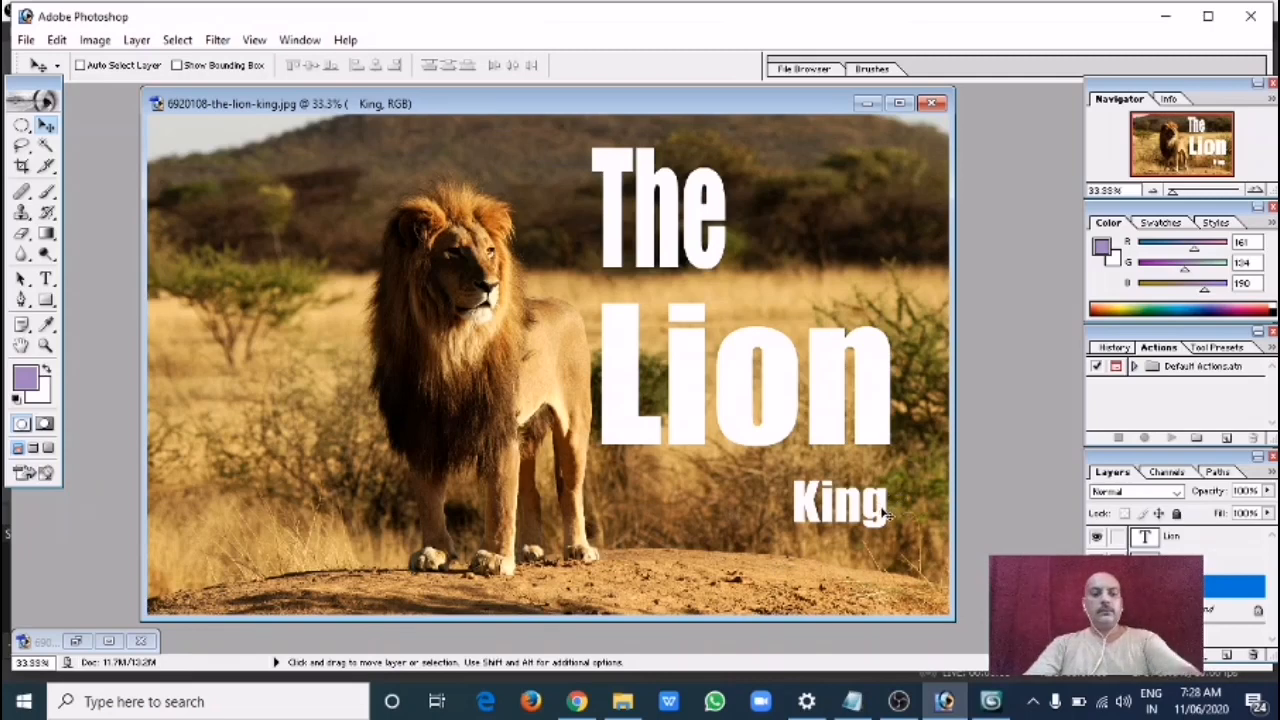
Free-transform "King" proportionally about its centre to about 468%, move it left so the whole word fits in the image, and commit
key("ctrl+t")
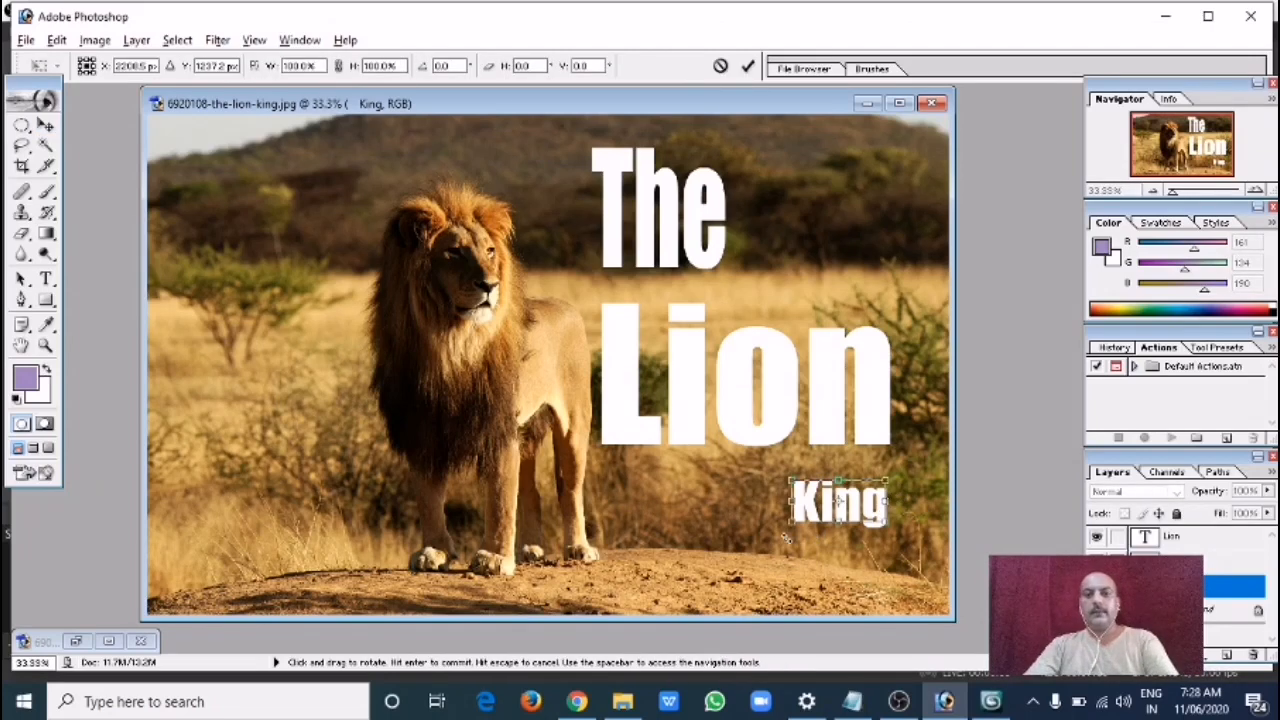
left_click_drag(790, 523, 618, 598)
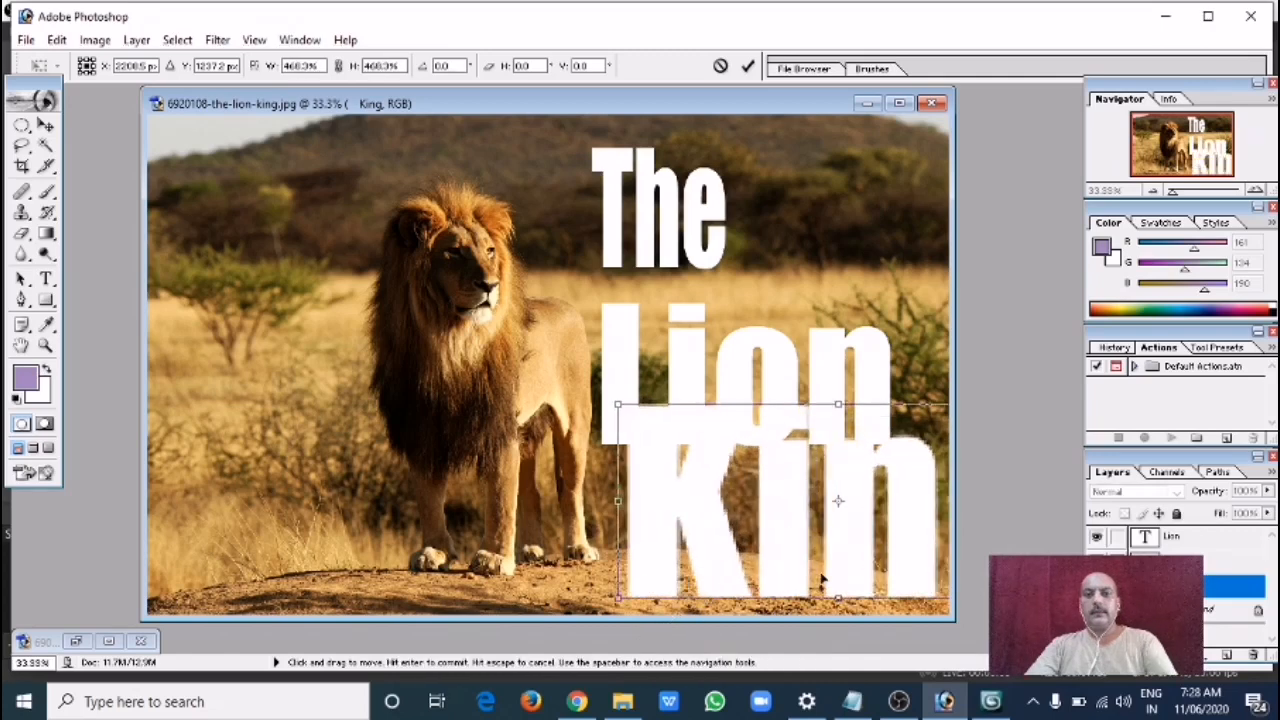
left_click_drag(822, 578, 632, 526)
left_click_drag(638, 523, 640, 514)
key("Return")
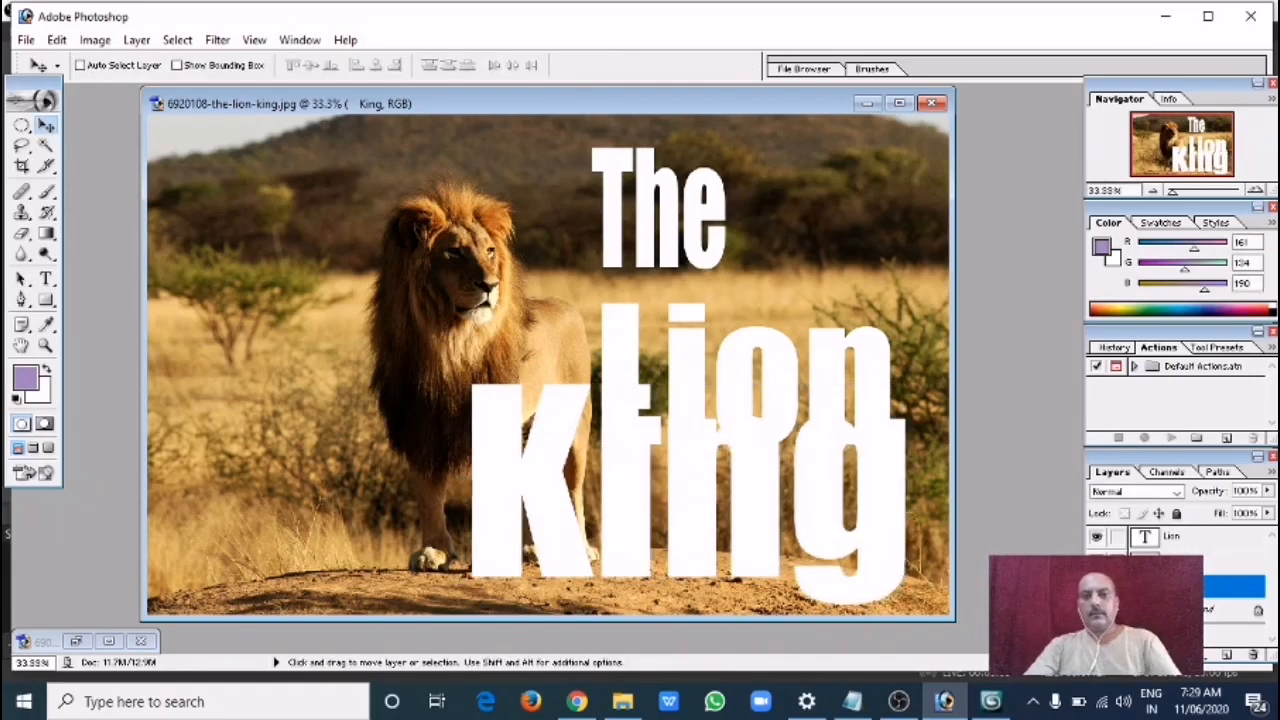
Move "Lion" and "The" up so the words stack without overlapping, and narrow "The" to about 93% width
left_click_drag(709, 368, 705, 292)
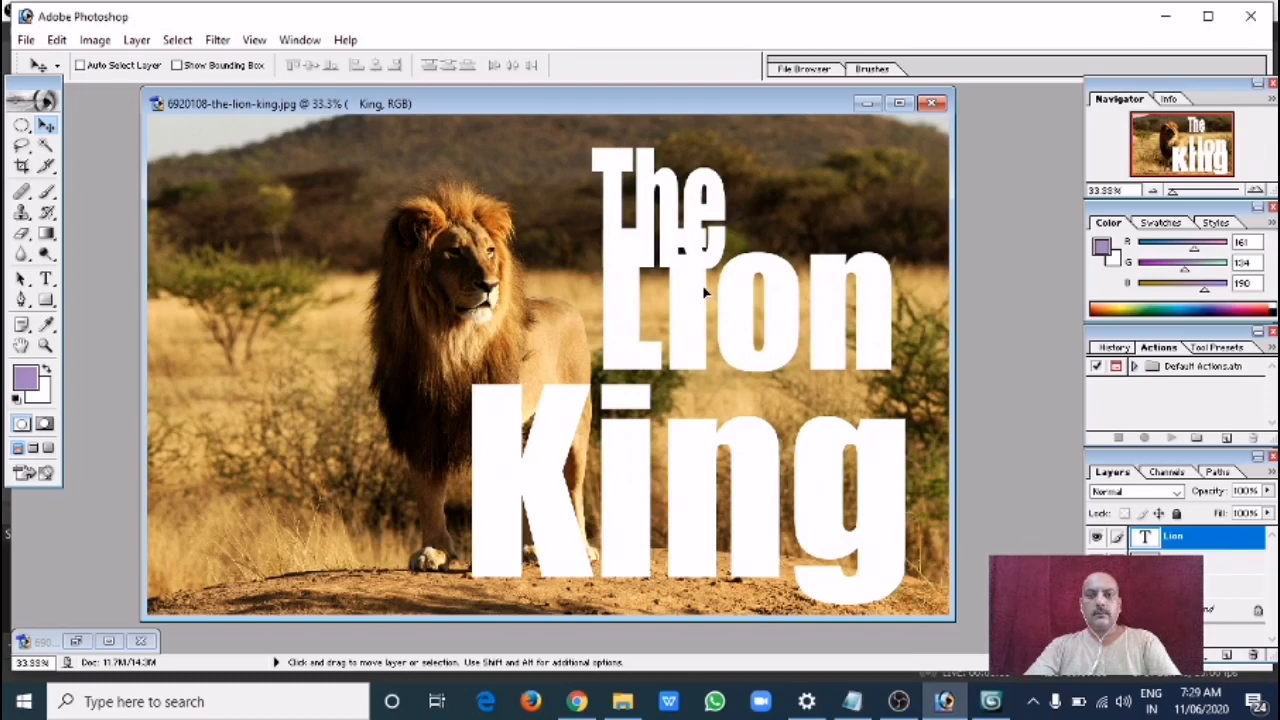
left_click_drag(708, 172, 712, 147)
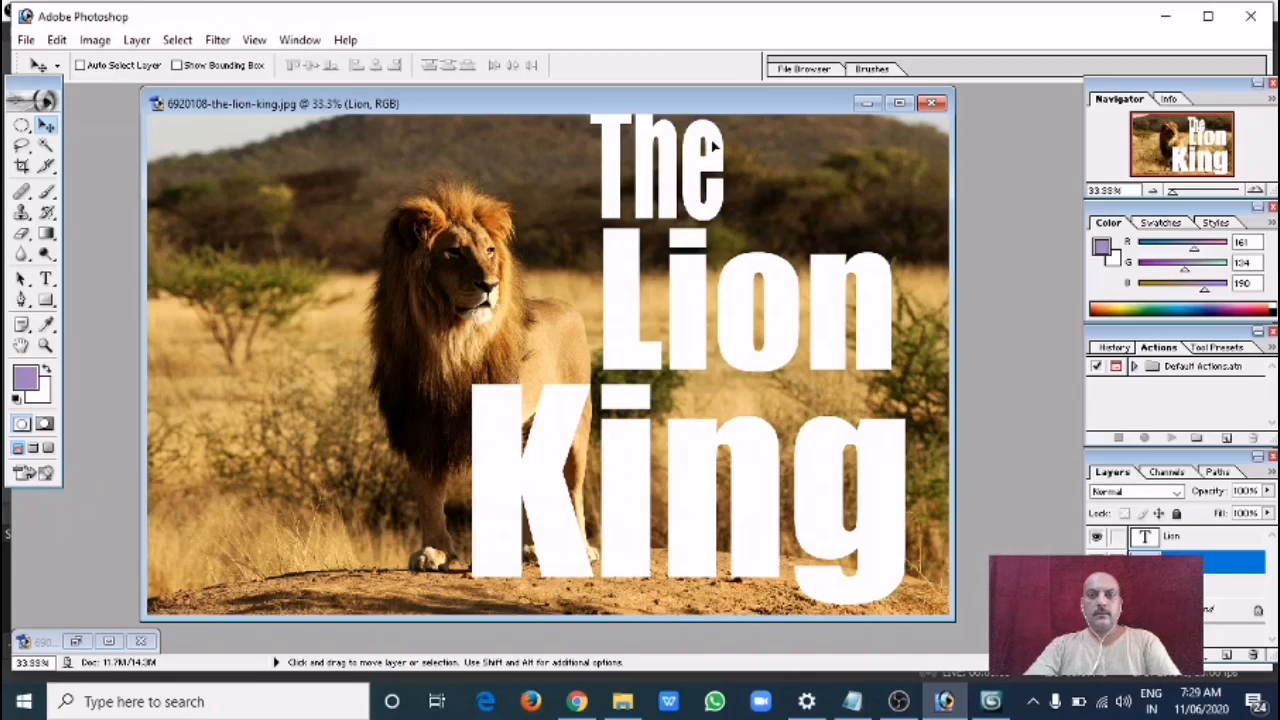
key("ctrl+t")
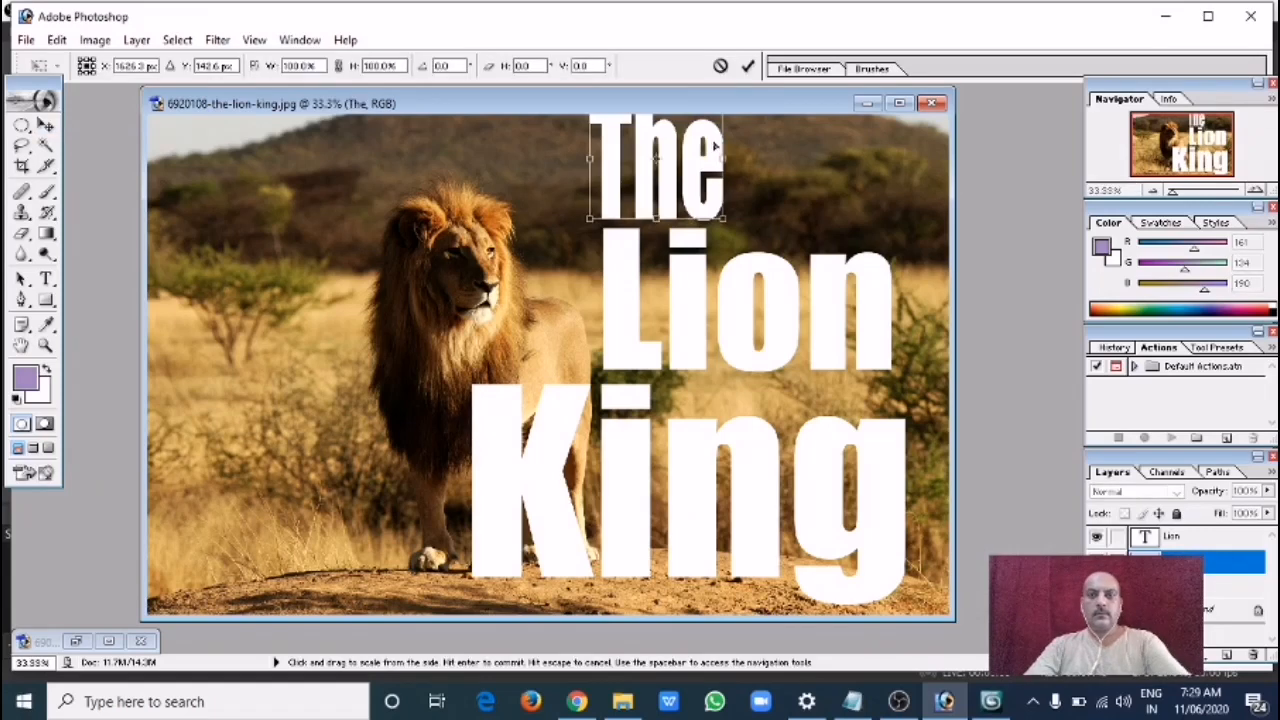
left_click_drag(726, 160, 714, 160)
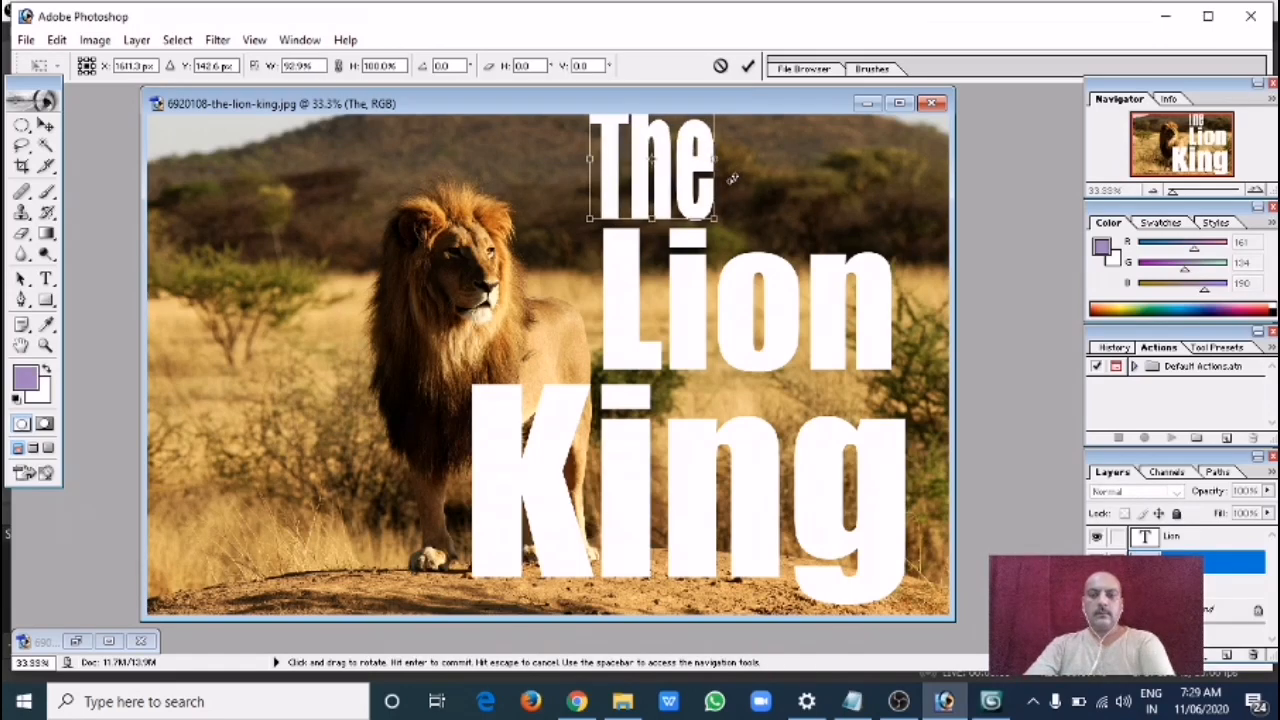
key("Return")
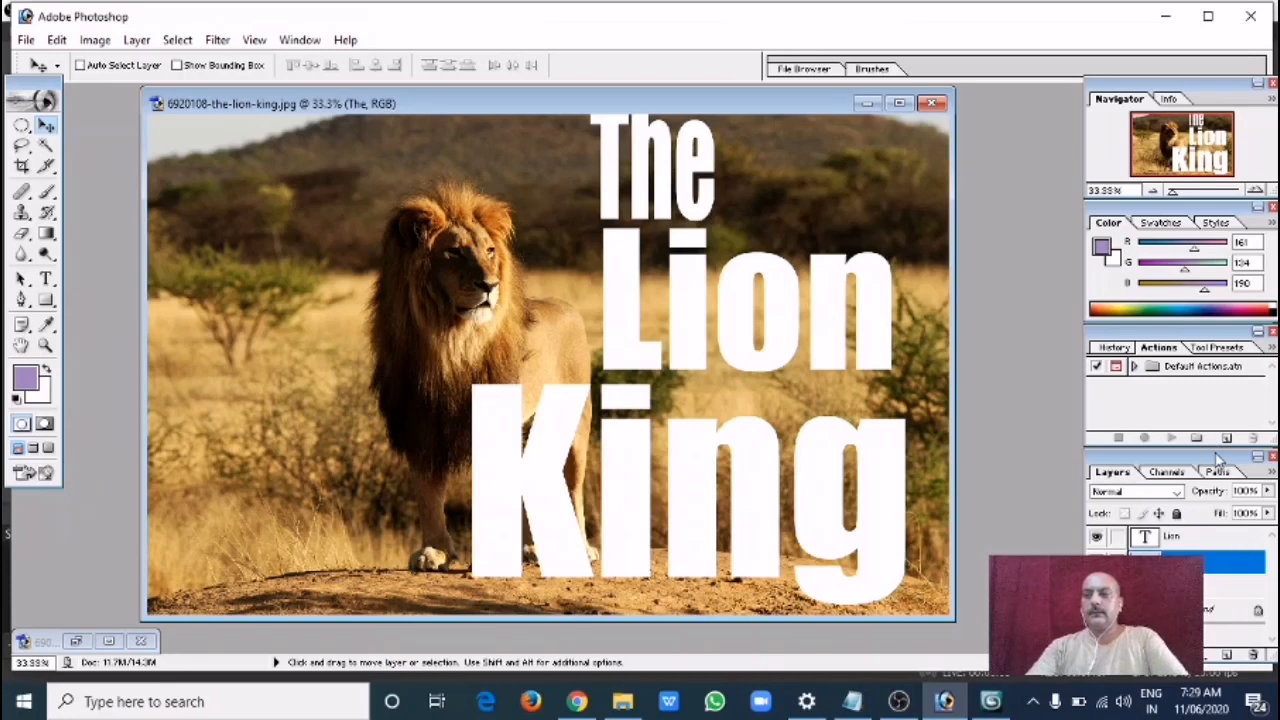
Link the "The" and "King" text layers to the "Lion" layer
left_click(1166, 543)
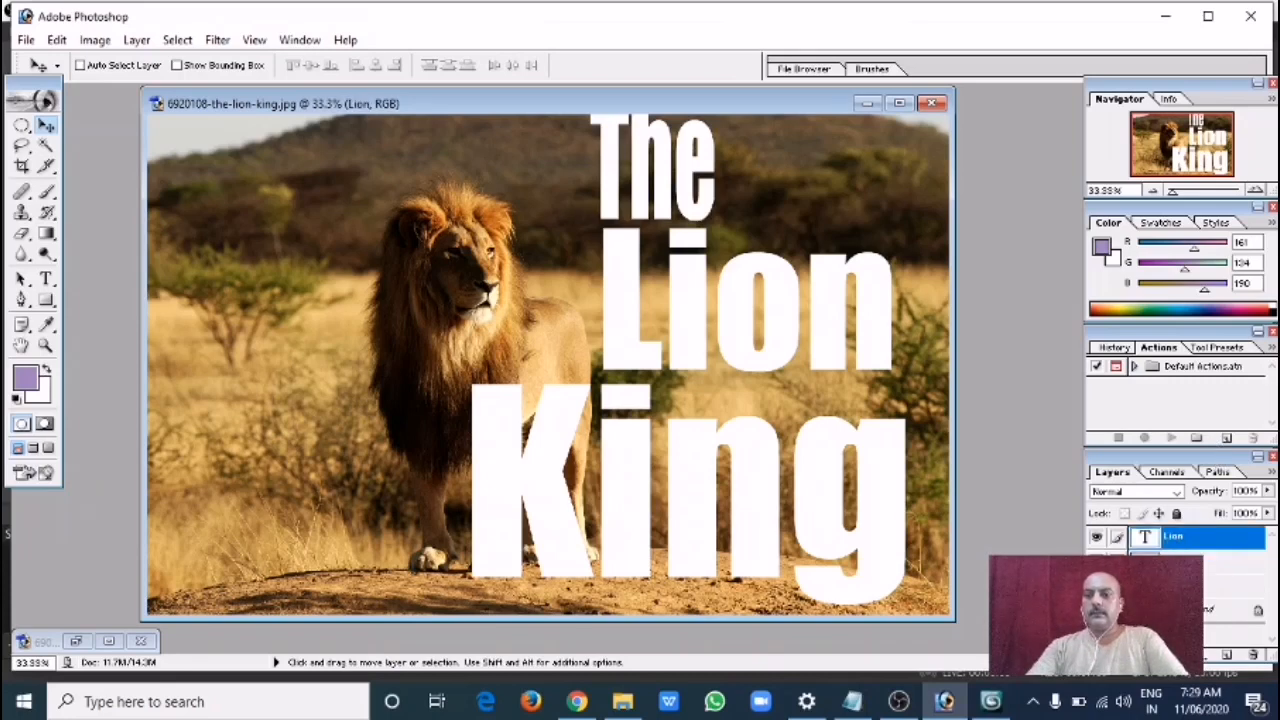
left_click(1117, 561)
left_click(1117, 585)
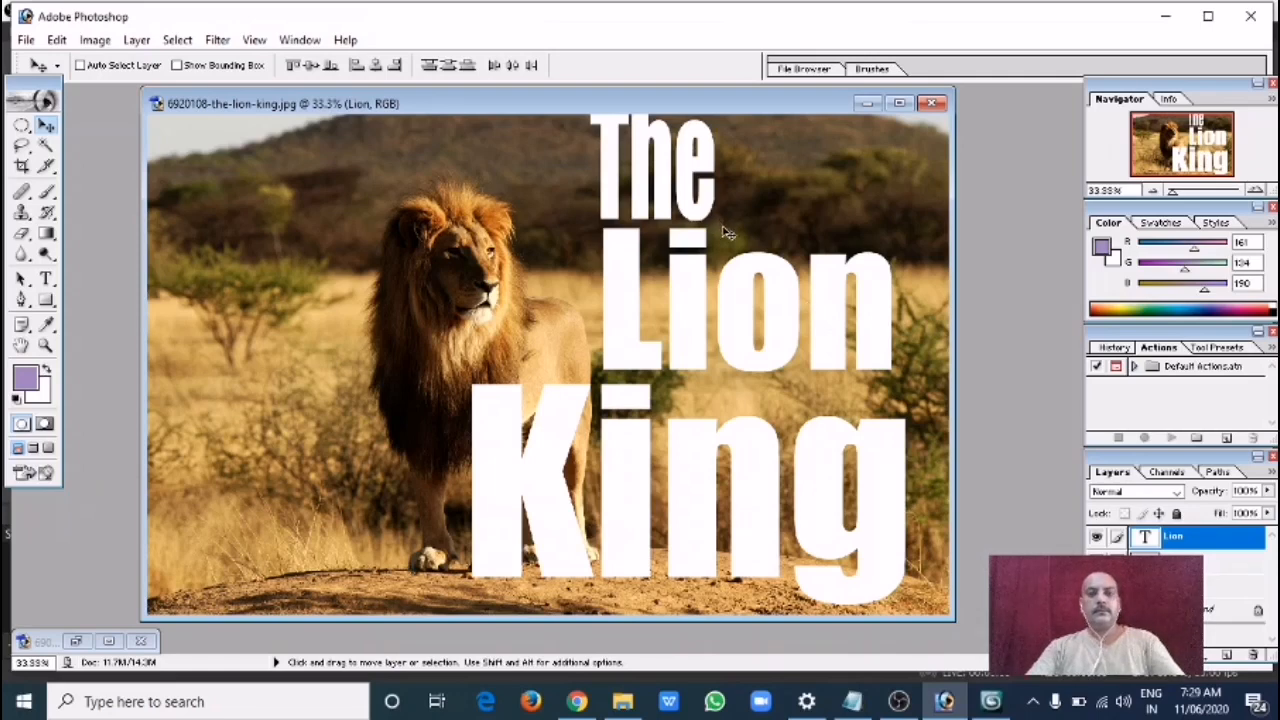
Free-transform the linked title words proportionally to about 69%, position them beside the lion near the image's right edge, and commit
key("ctrl+t")
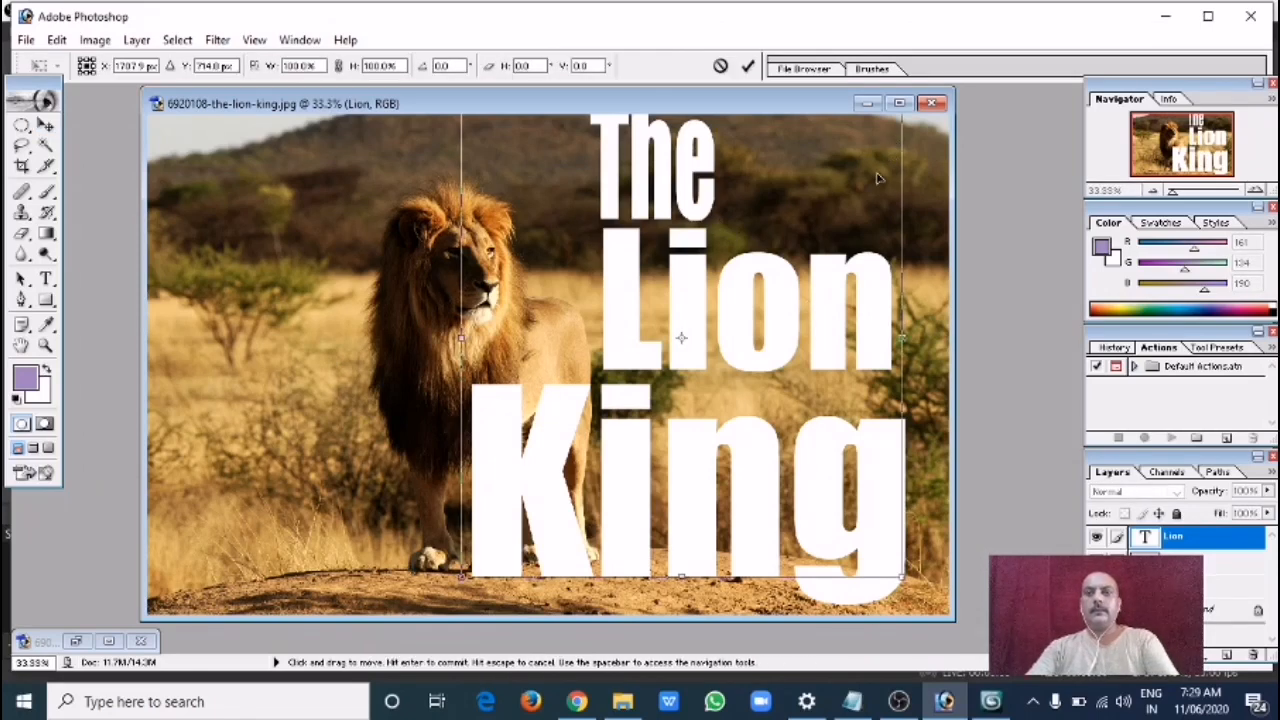
left_click_drag(875, 163, 880, 186)
left_click_drag(906, 138, 829, 212)
left_click_drag(781, 358, 829, 336)
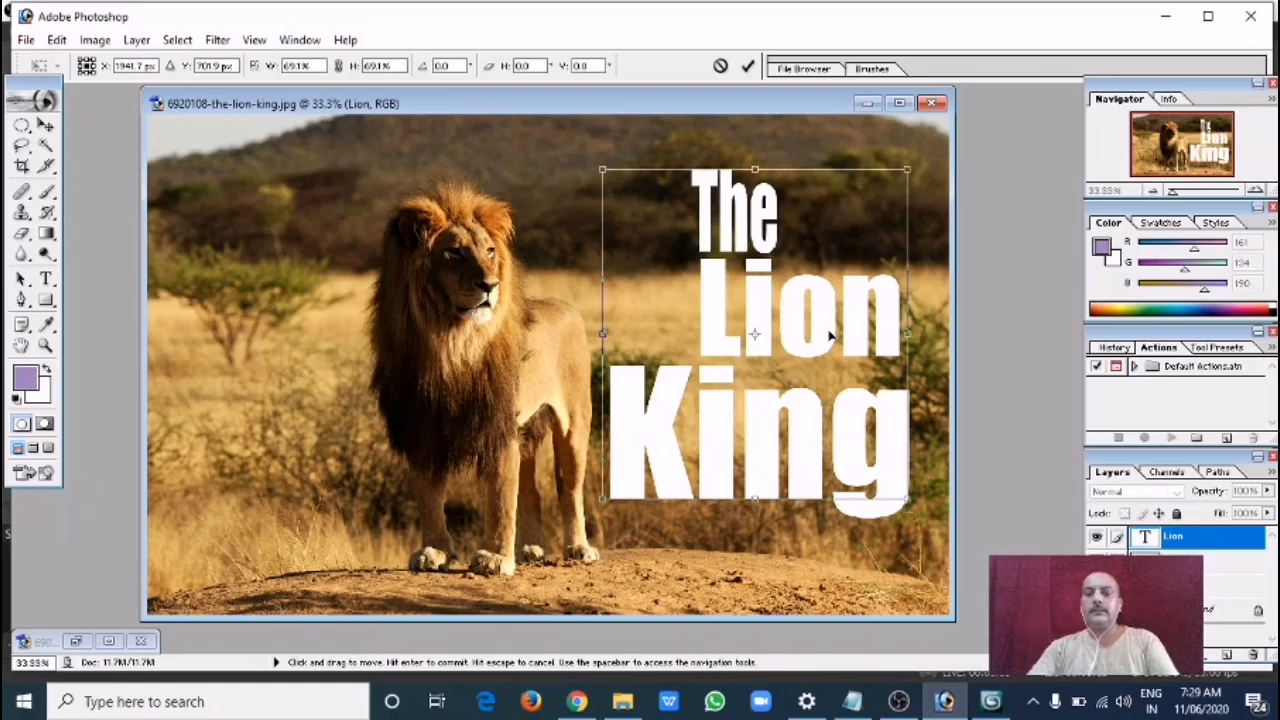
key("Return")
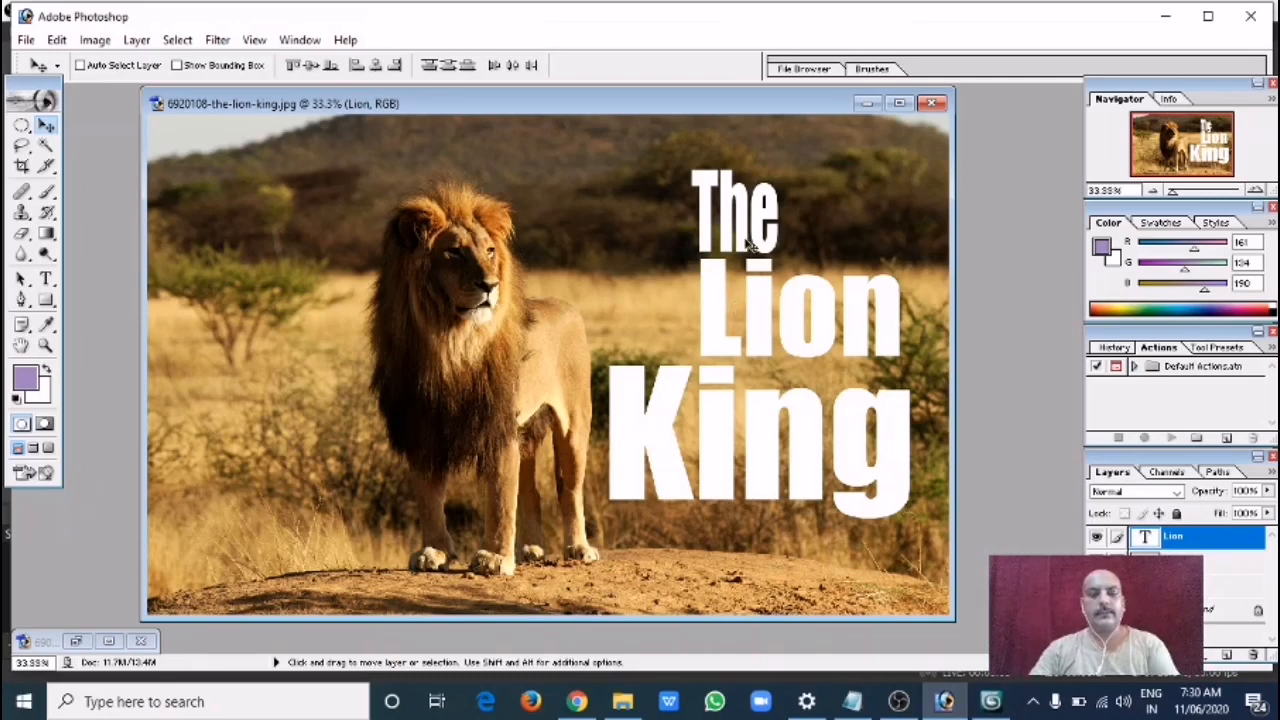
key("t")
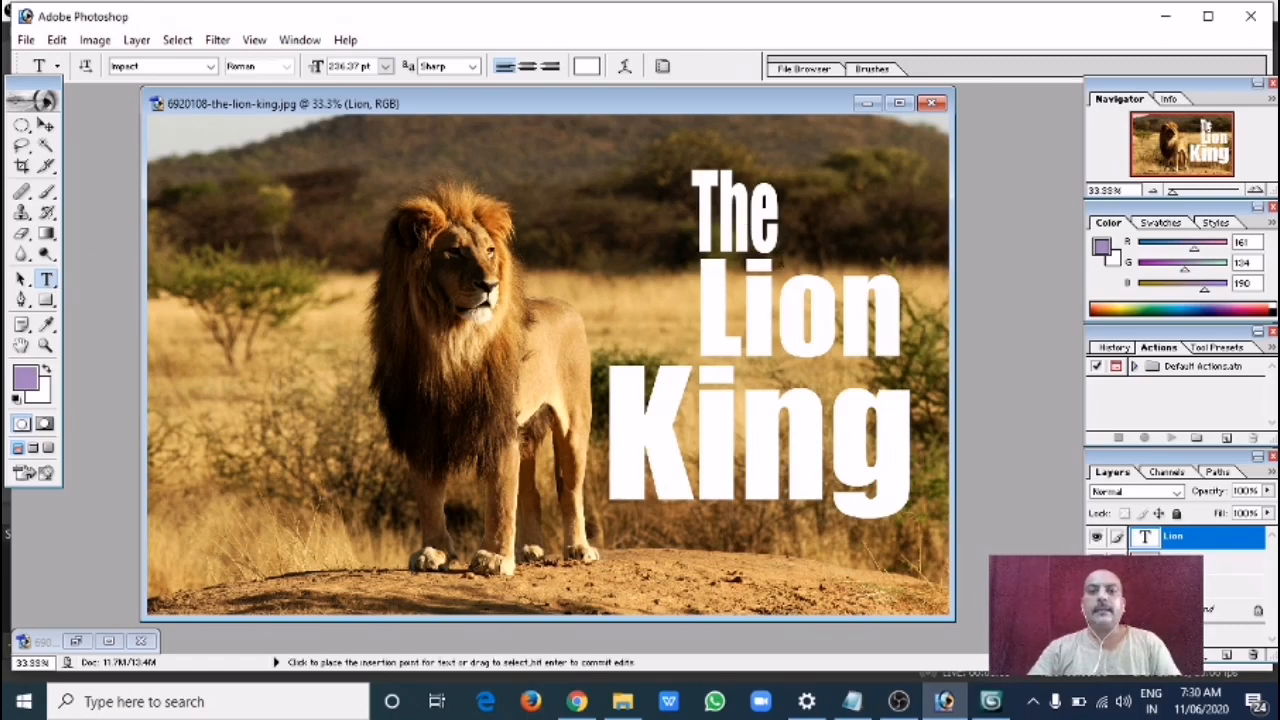
left_click(47, 124)
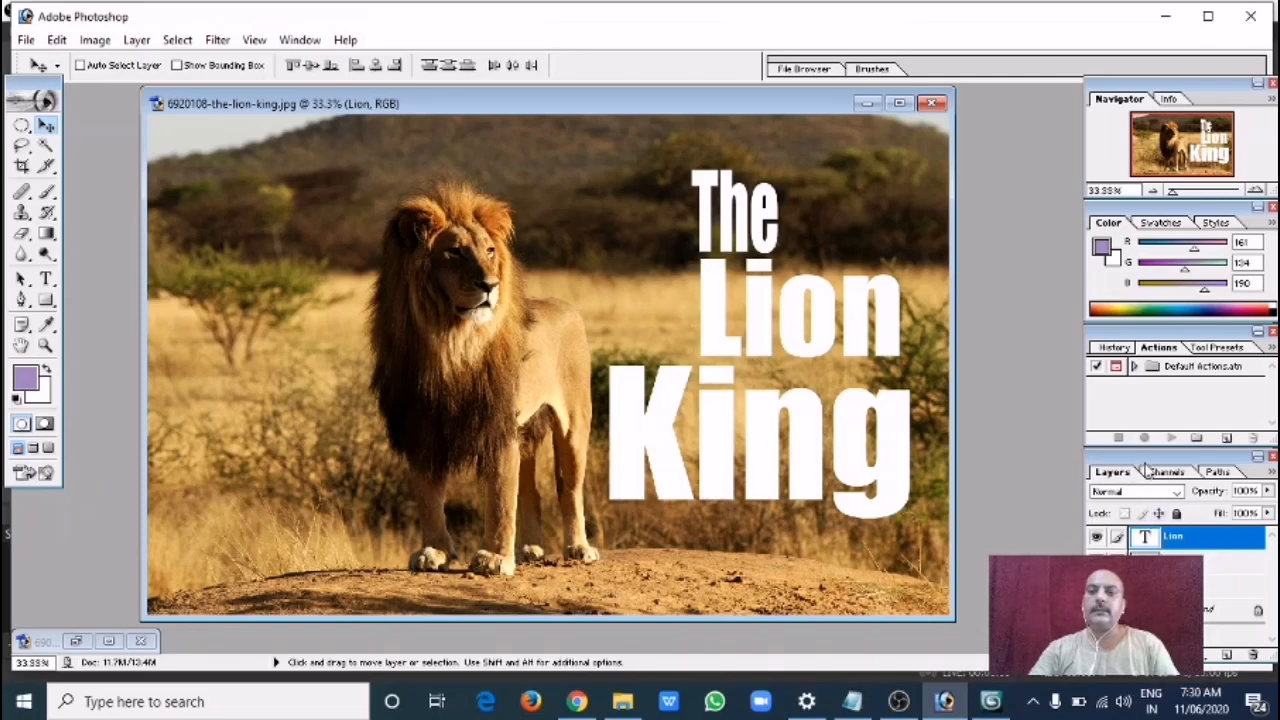
left_click_drag(1146, 458, 338, 170)
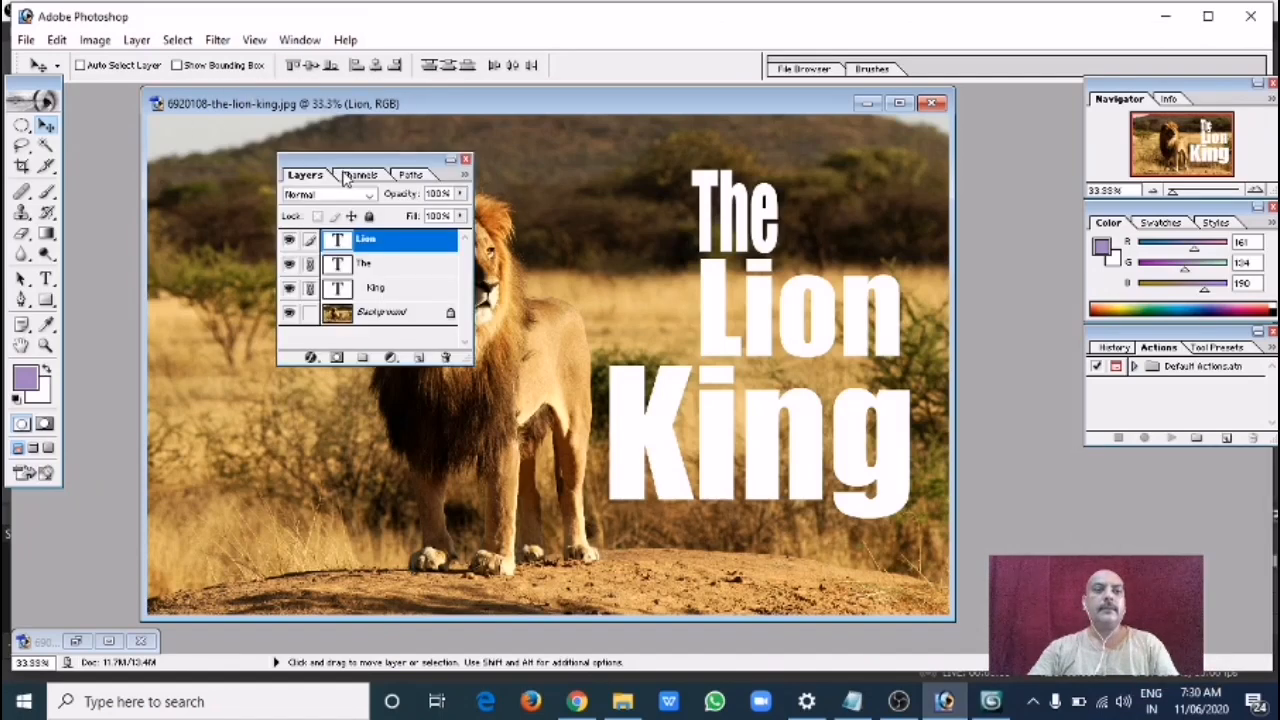
left_click(314, 359)
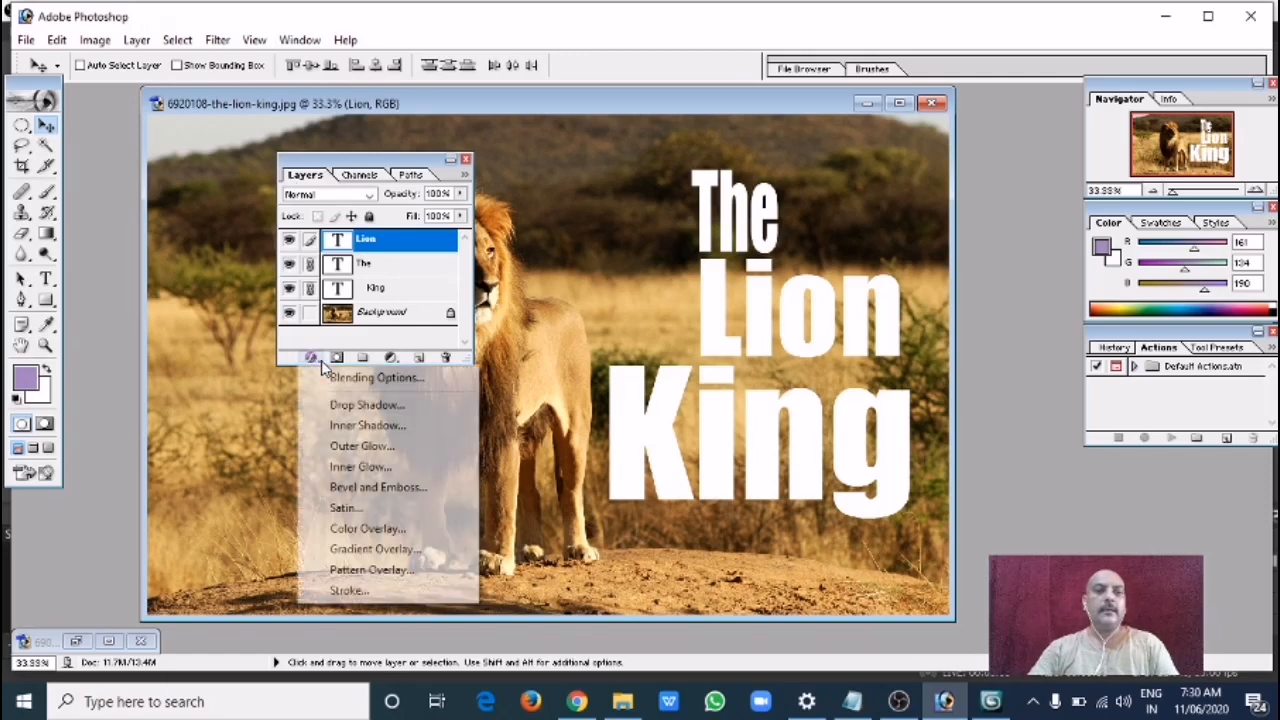
left_click(334, 403)
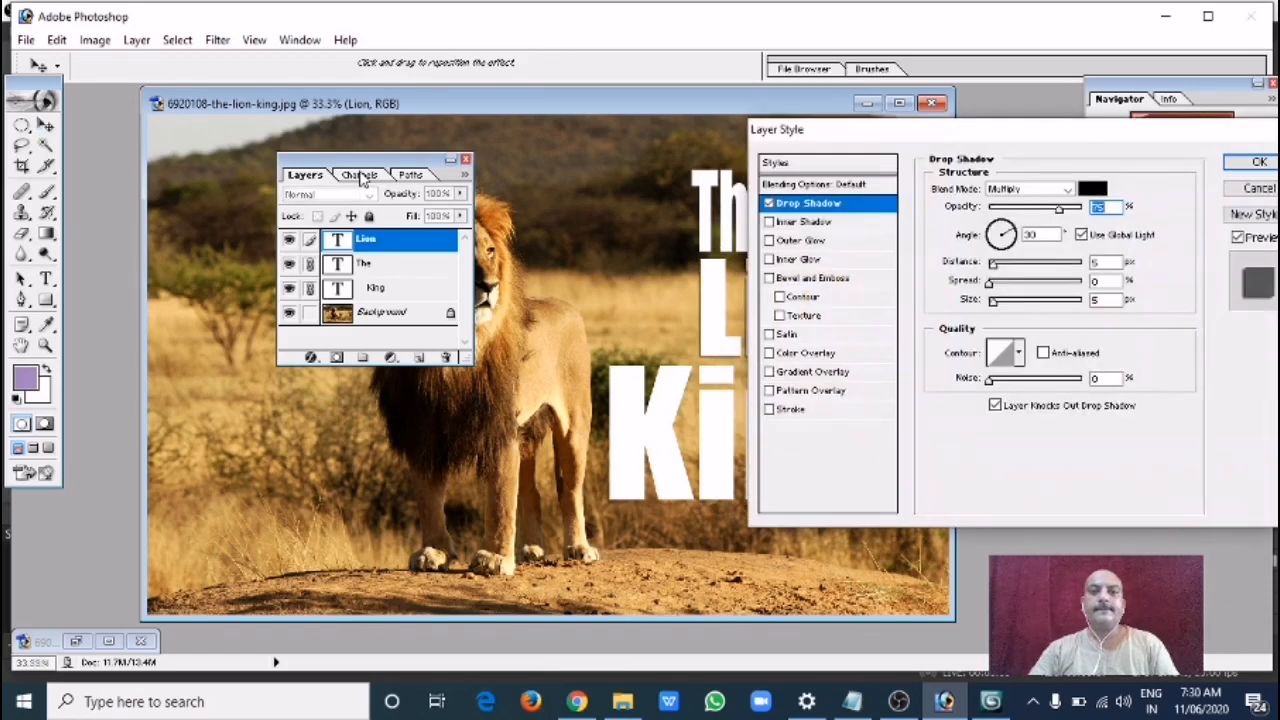
left_click_drag(1062, 140, 358, 105)
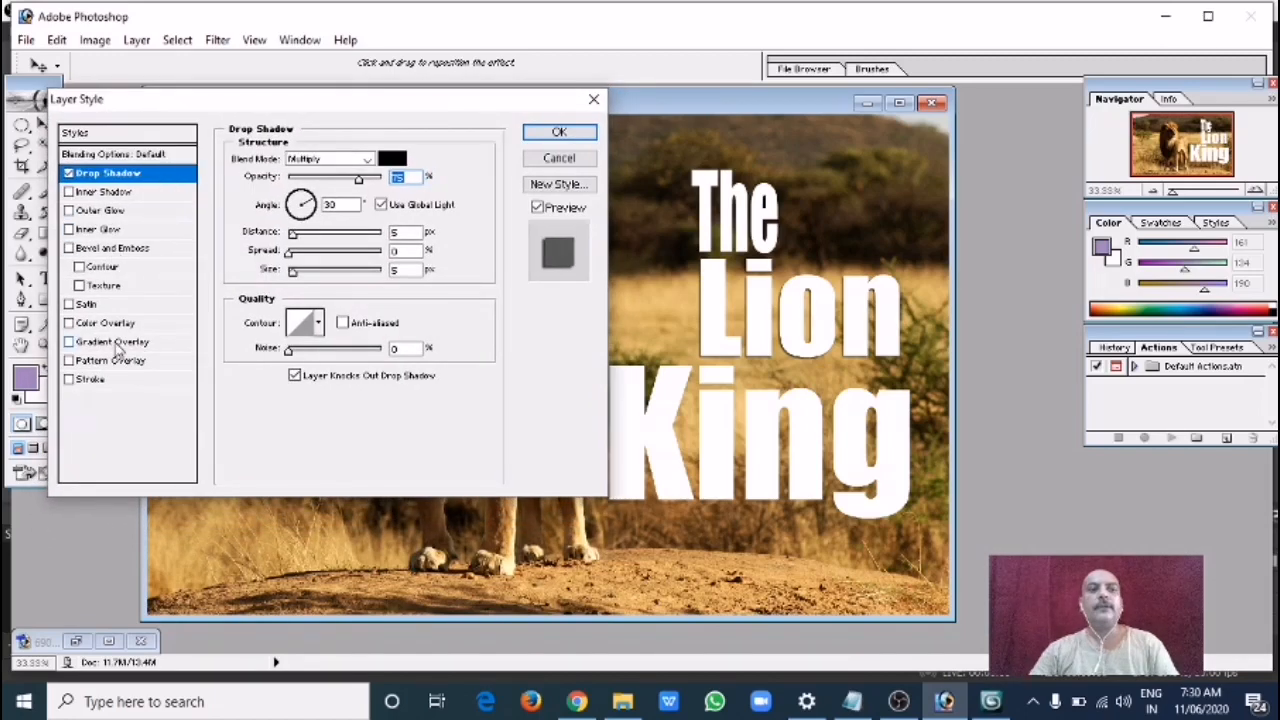
left_click(296, 232)
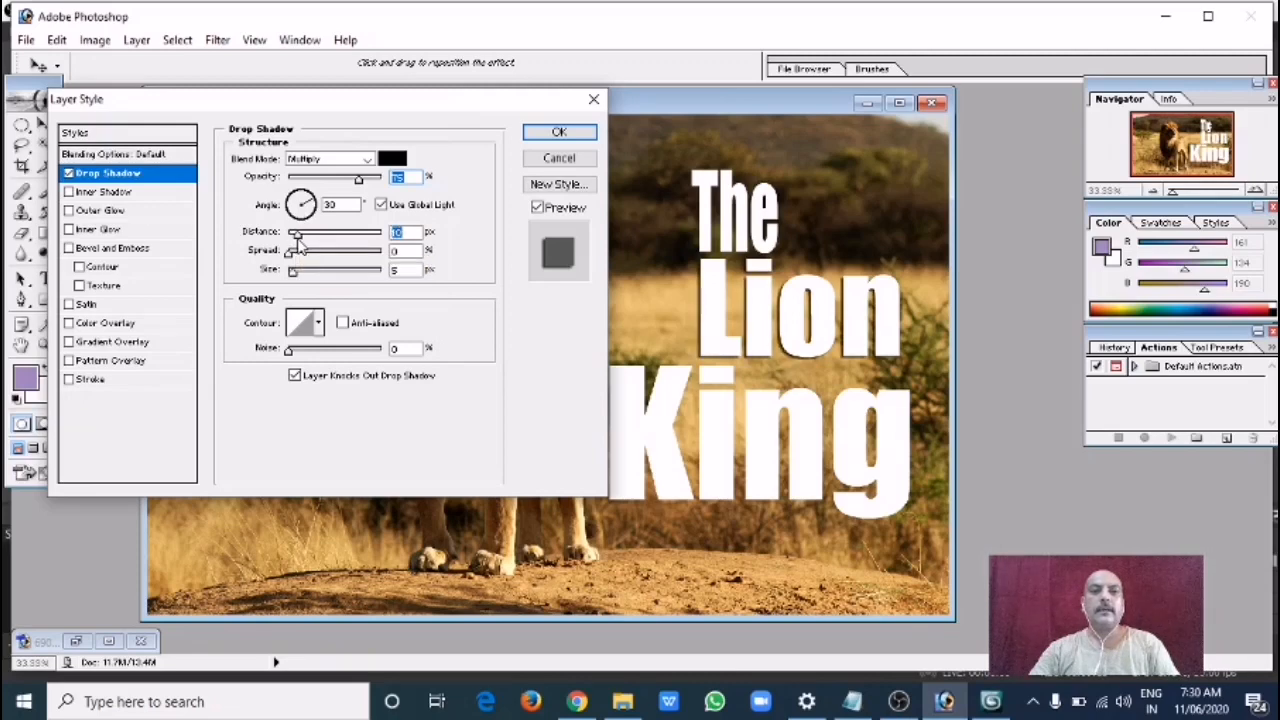
left_click_drag(298, 238, 299, 238)
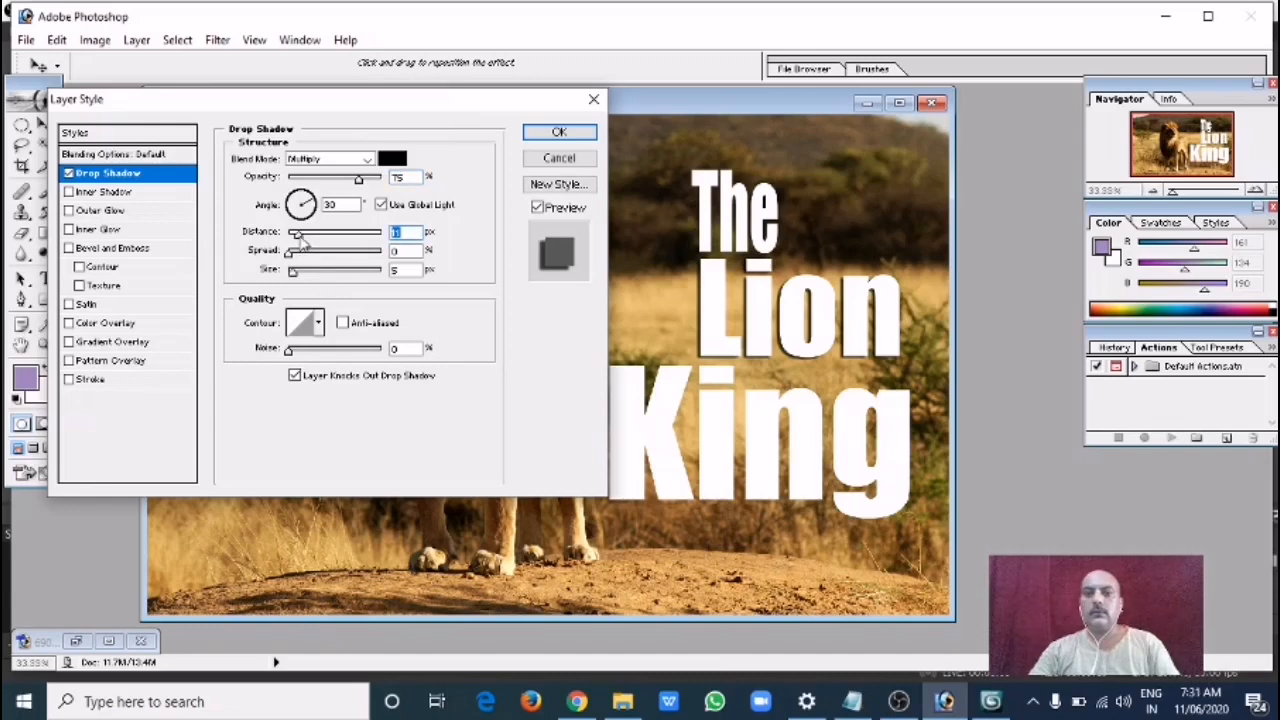
left_click_drag(289, 254, 297, 274)
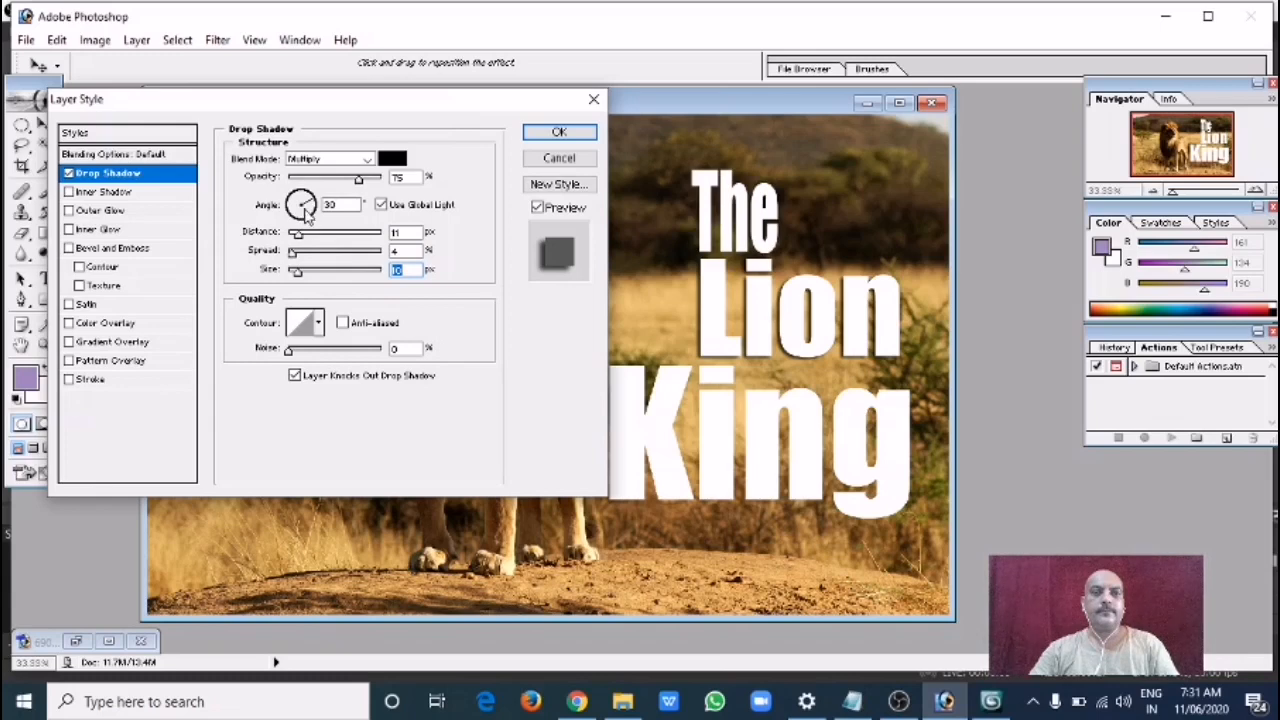
left_click_drag(297, 232, 296, 280)
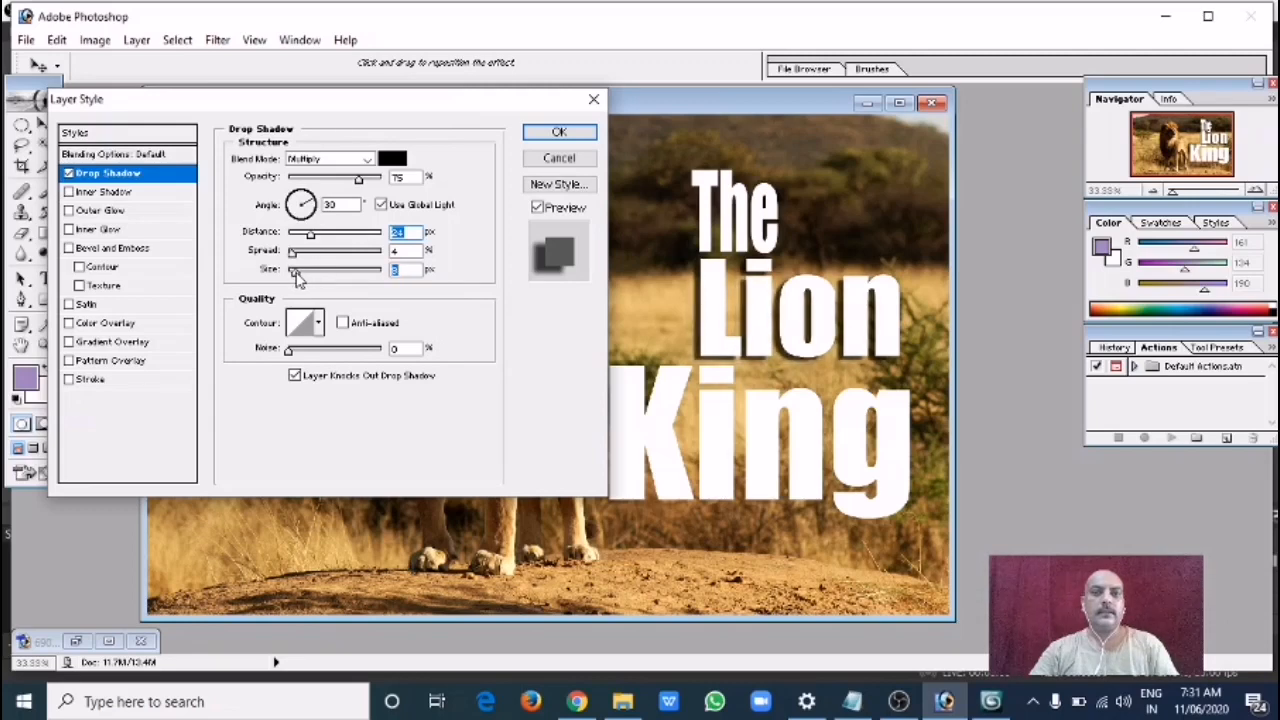
left_click_drag(293, 252, 345, 258)
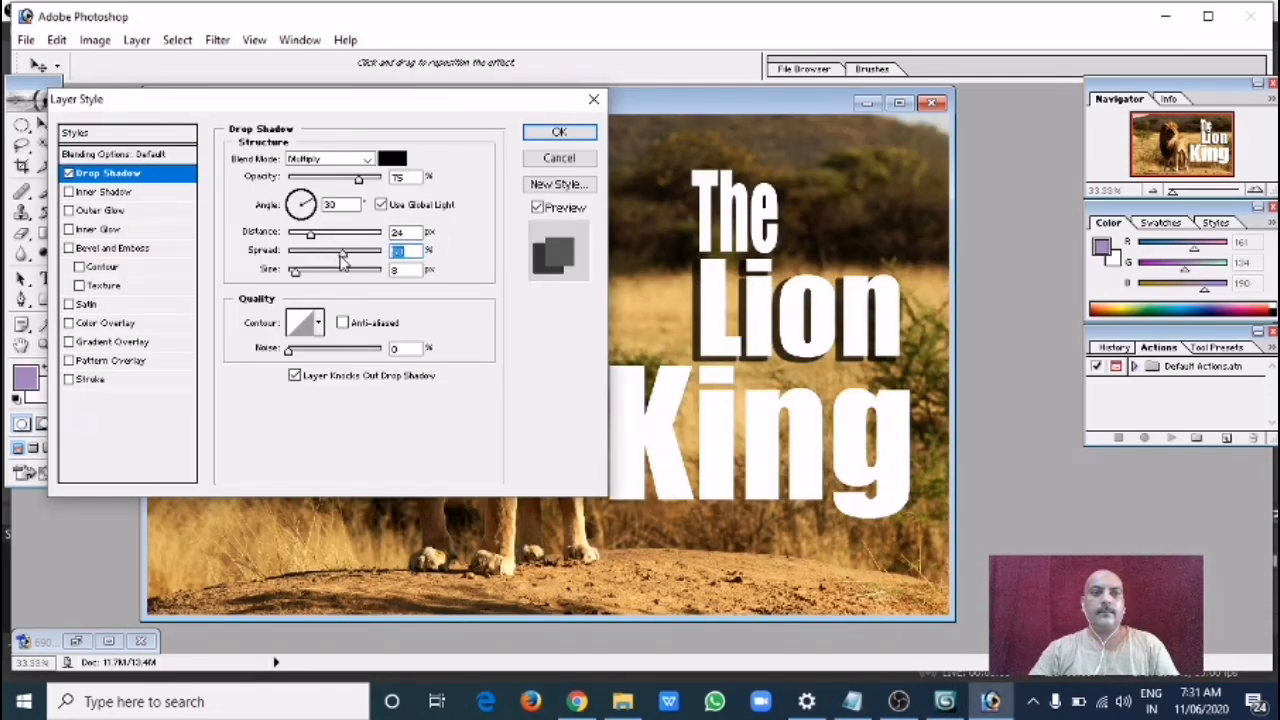
mouse_move(310, 233)
left_mouse_down()
mouse_move(341, 258)
mouse_move(290, 278)
mouse_move(335, 256)
mouse_move(318, 257)
left_mouse_up()
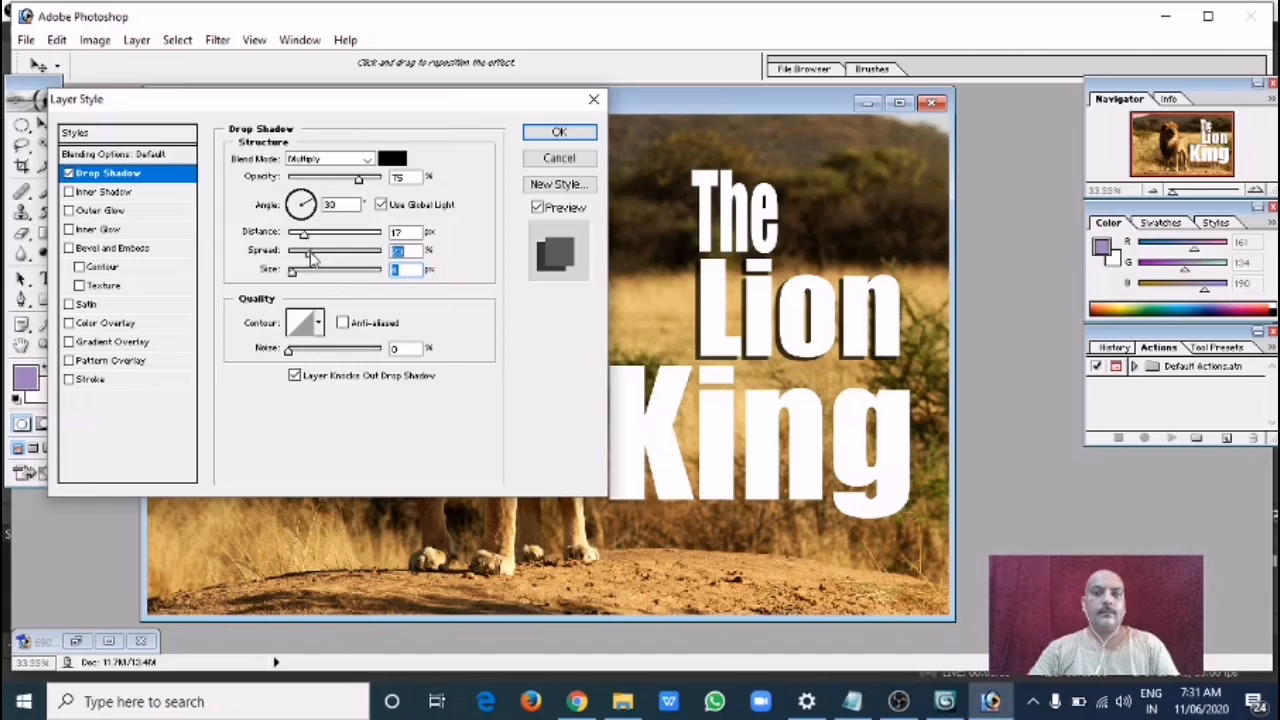
left_click_drag(311, 255, 310, 255)
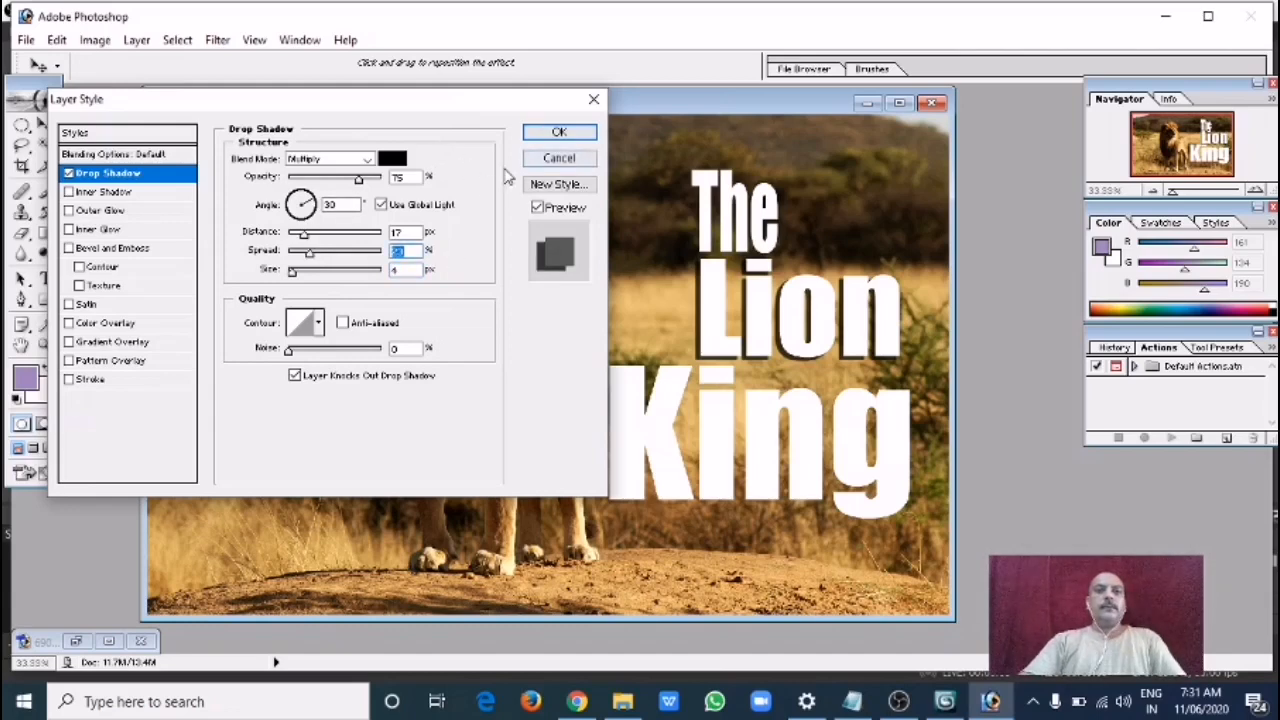
left_click(318, 324)
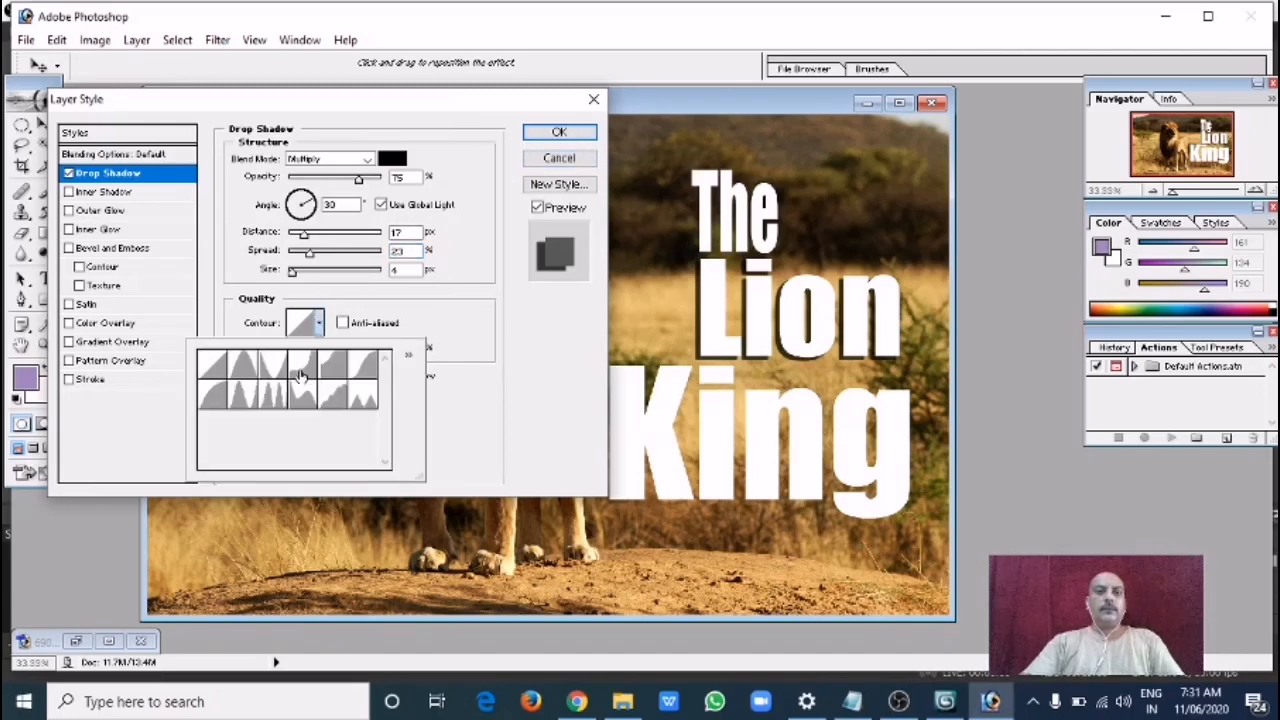
left_click(242, 370)
left_click(212, 366)
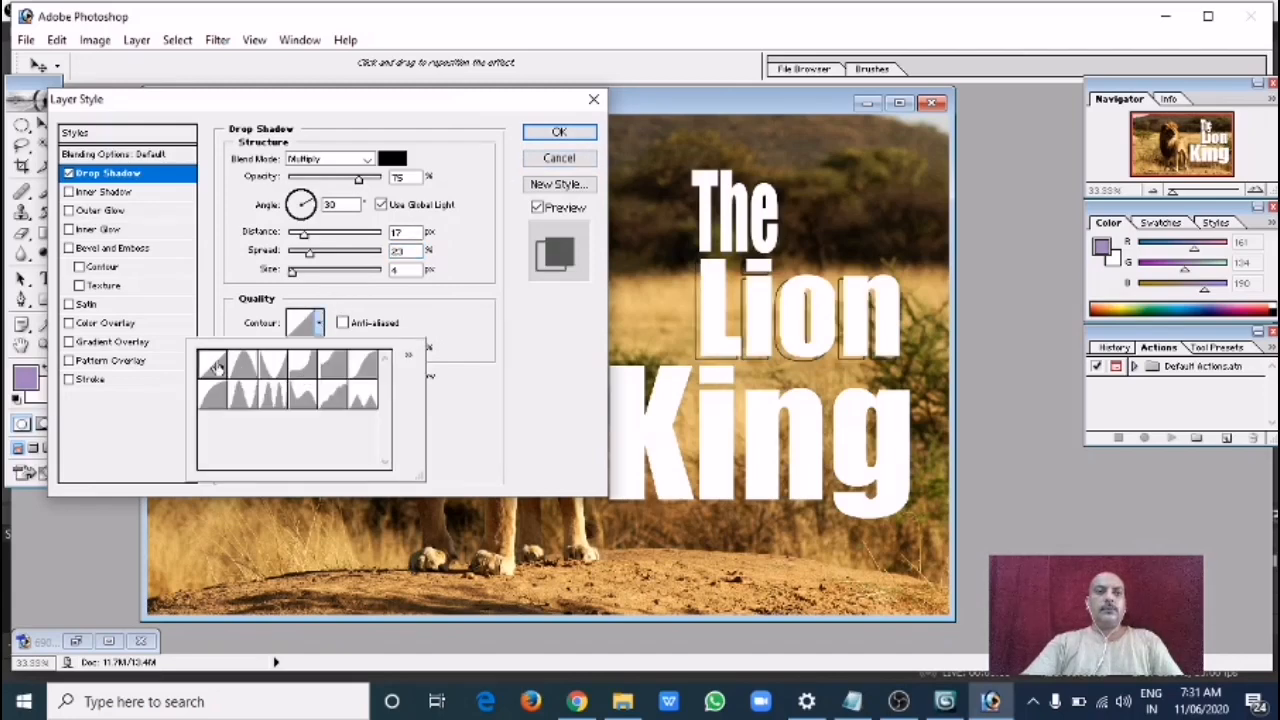
left_click(540, 160)
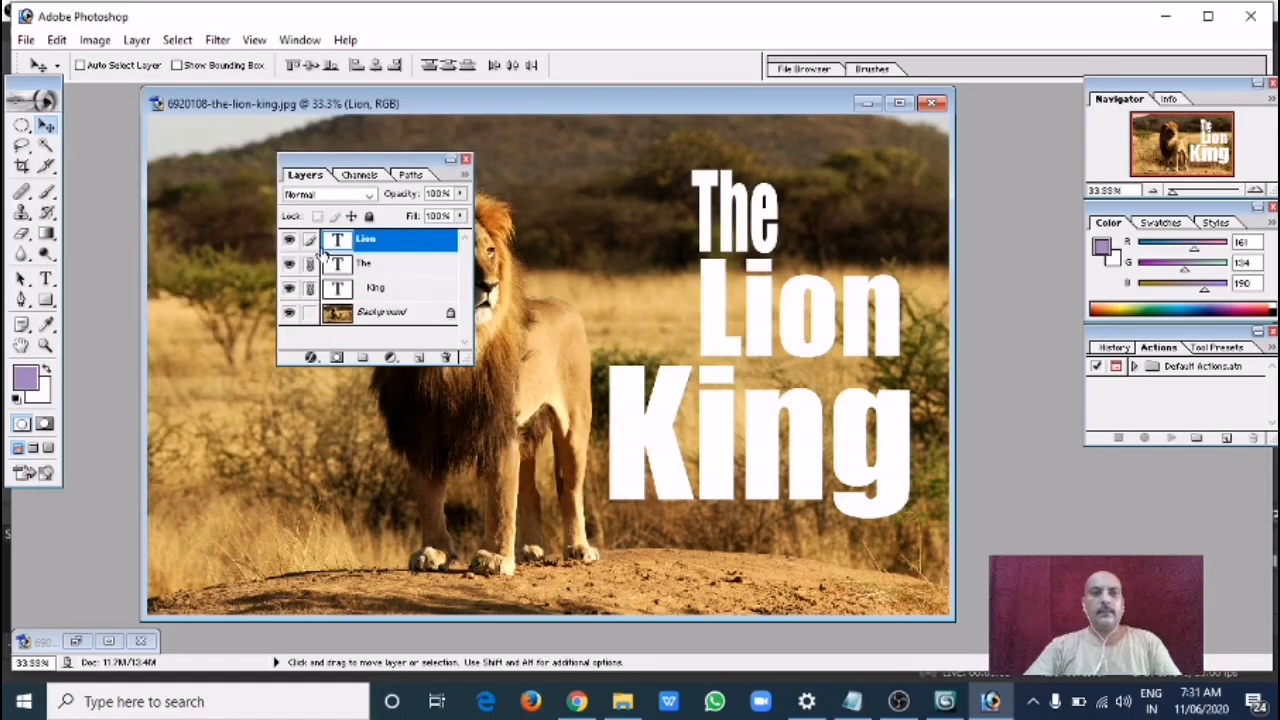
Add a drop shadow to the "Lion" text layer with distance 10 px, size 9 px and a slight spread
left_click(311, 357)
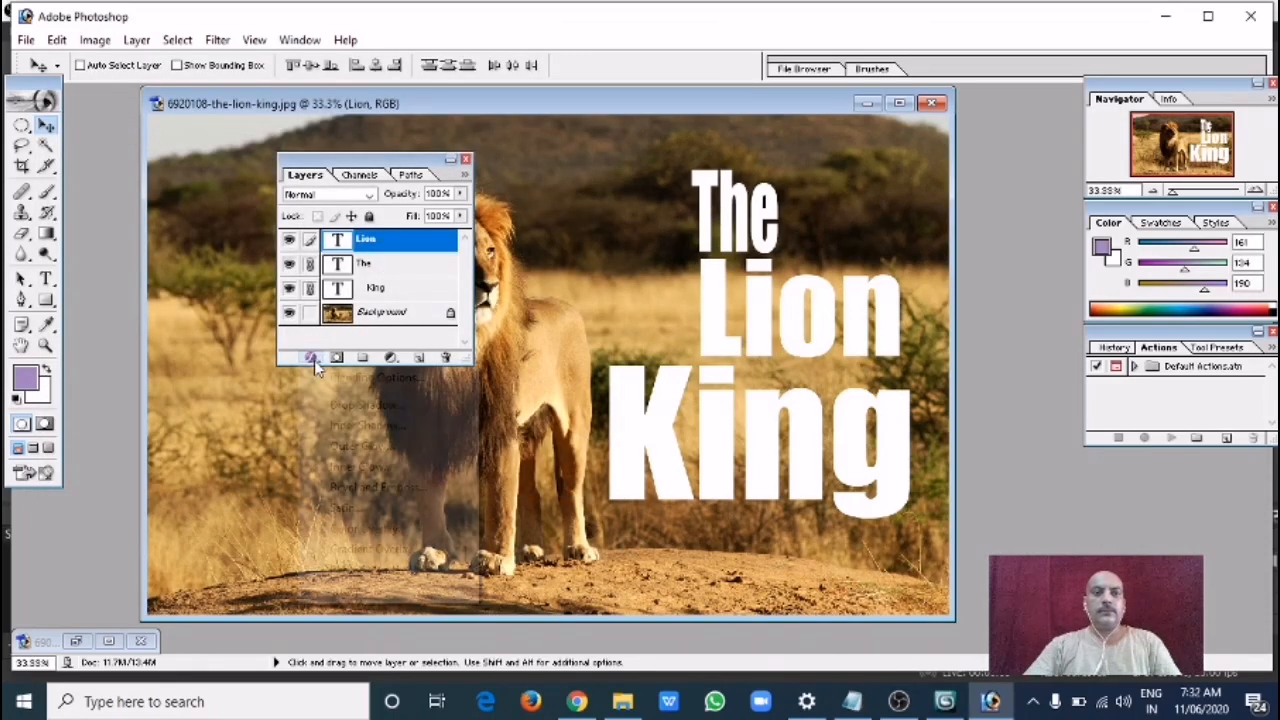
left_click(366, 406)
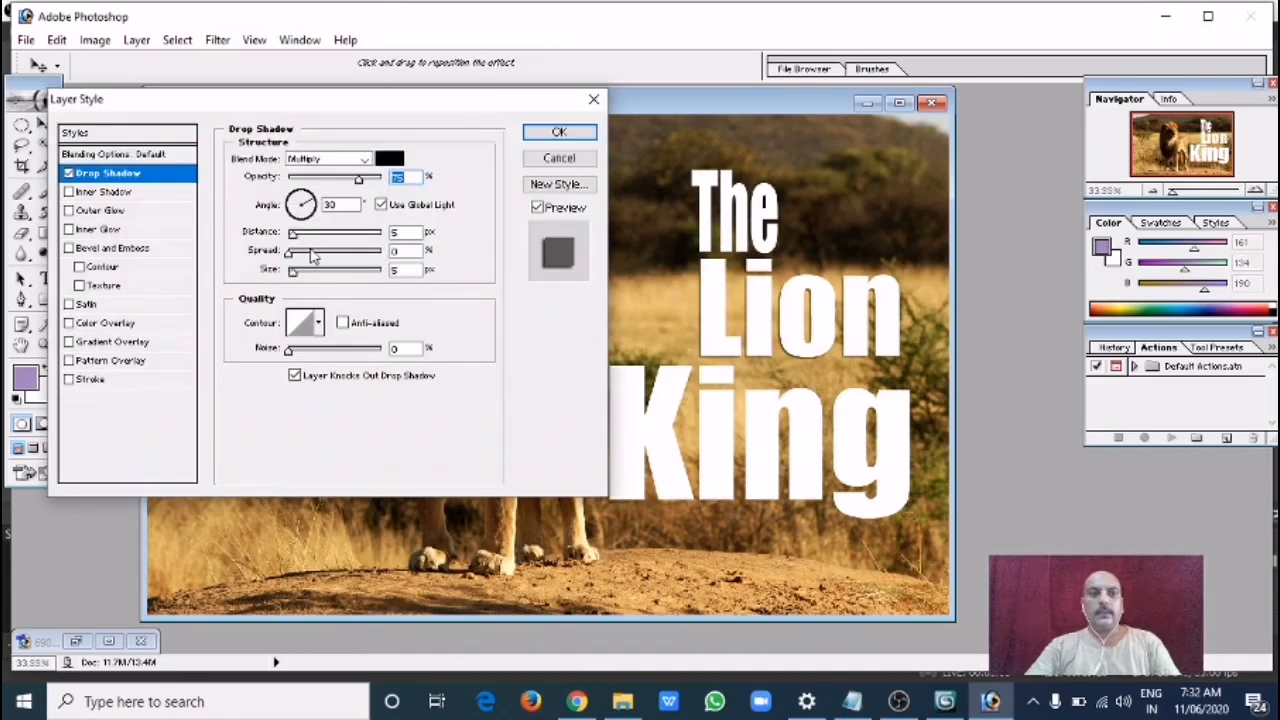
left_click_drag(293, 232, 295, 264)
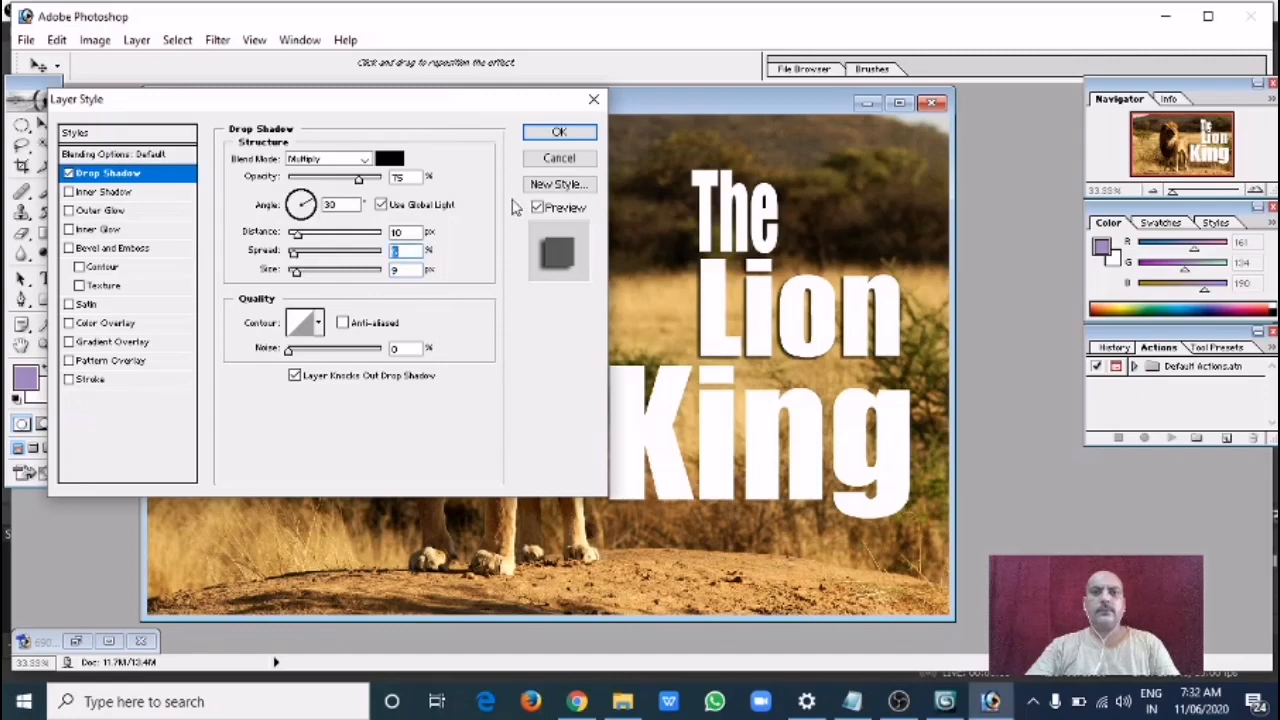
left_click(559, 132)
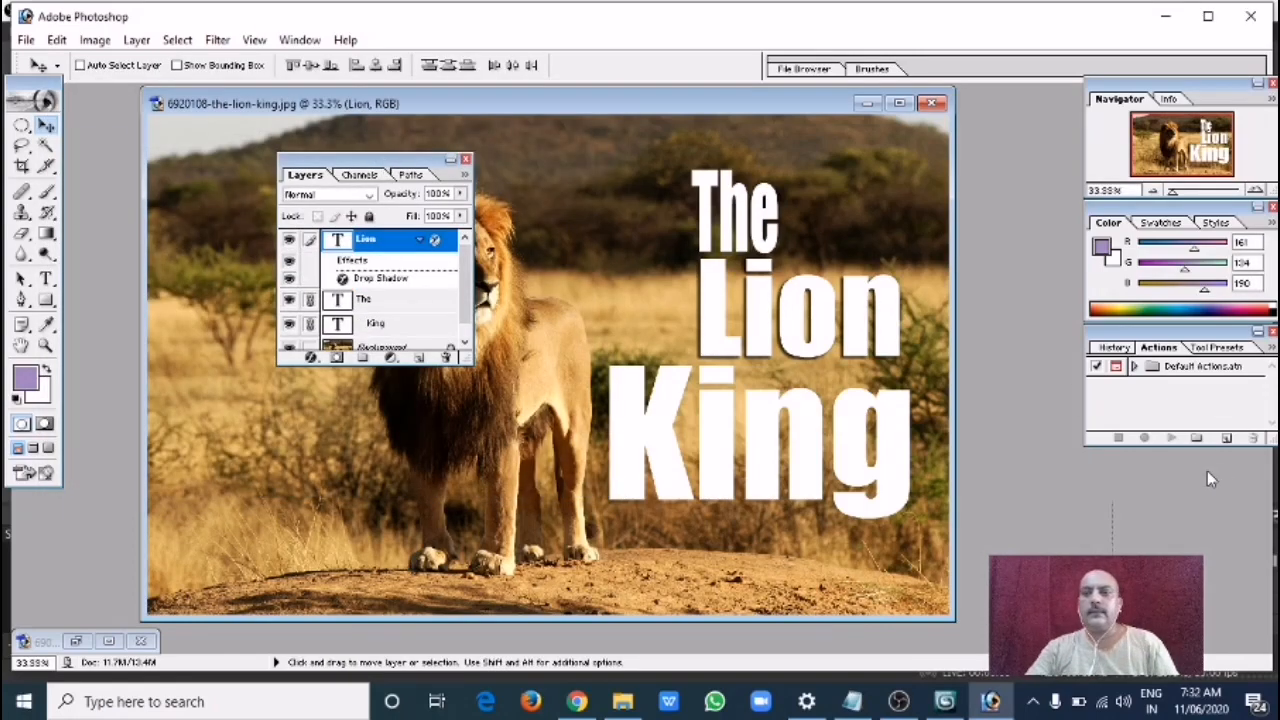
Enlarge the Layers palette to show every layer, place it over the image's upper-left area, and collapse the "Lion" layer's effects
left_click_drag(368, 158, 349, 154)
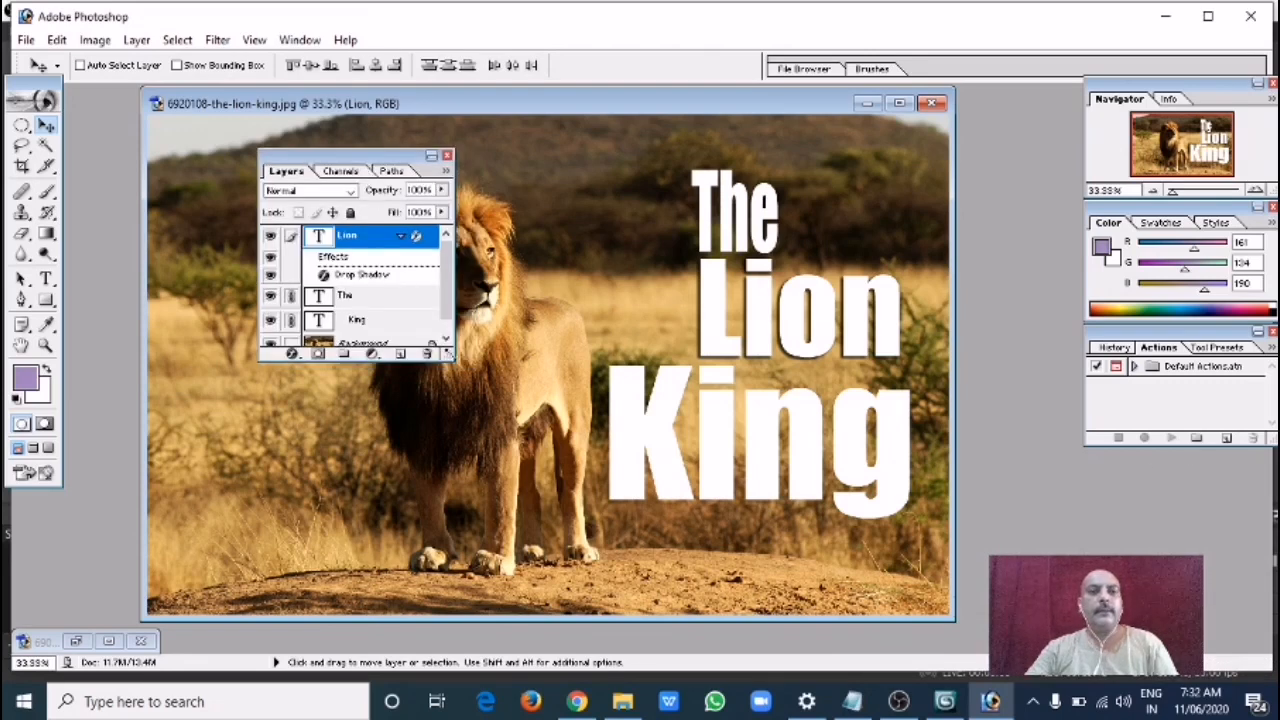
left_click_drag(450, 358, 547, 487)
left_click_drag(455, 170, 345, 131)
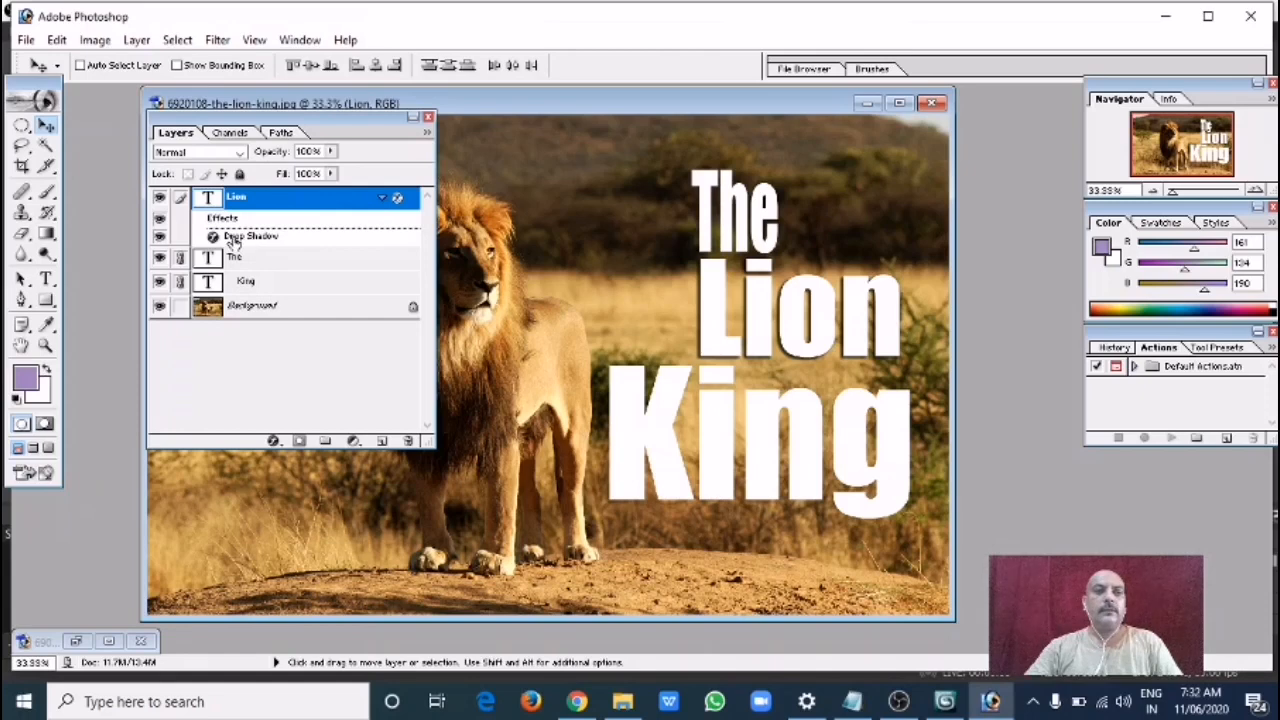
left_click(382, 197)
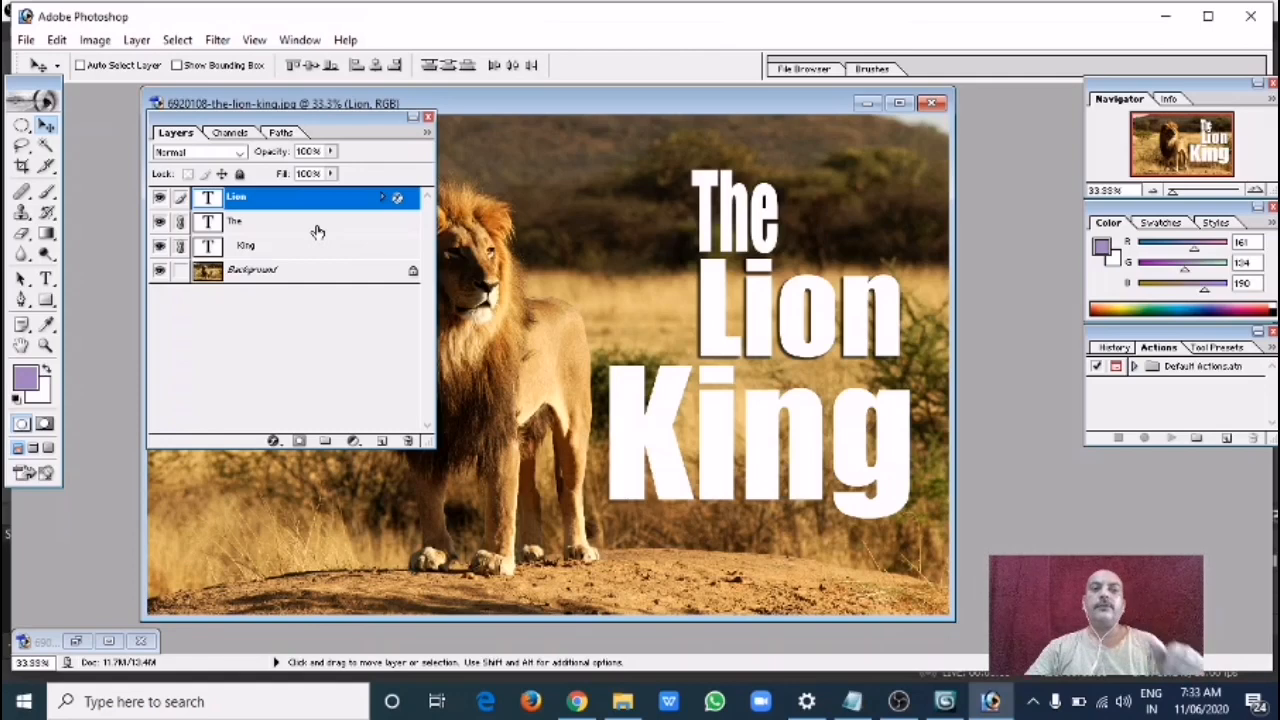
Copy the "Lion" layer style, paste it onto the "The" and "King" text layers, and collapse their effects
right_click(391, 204)
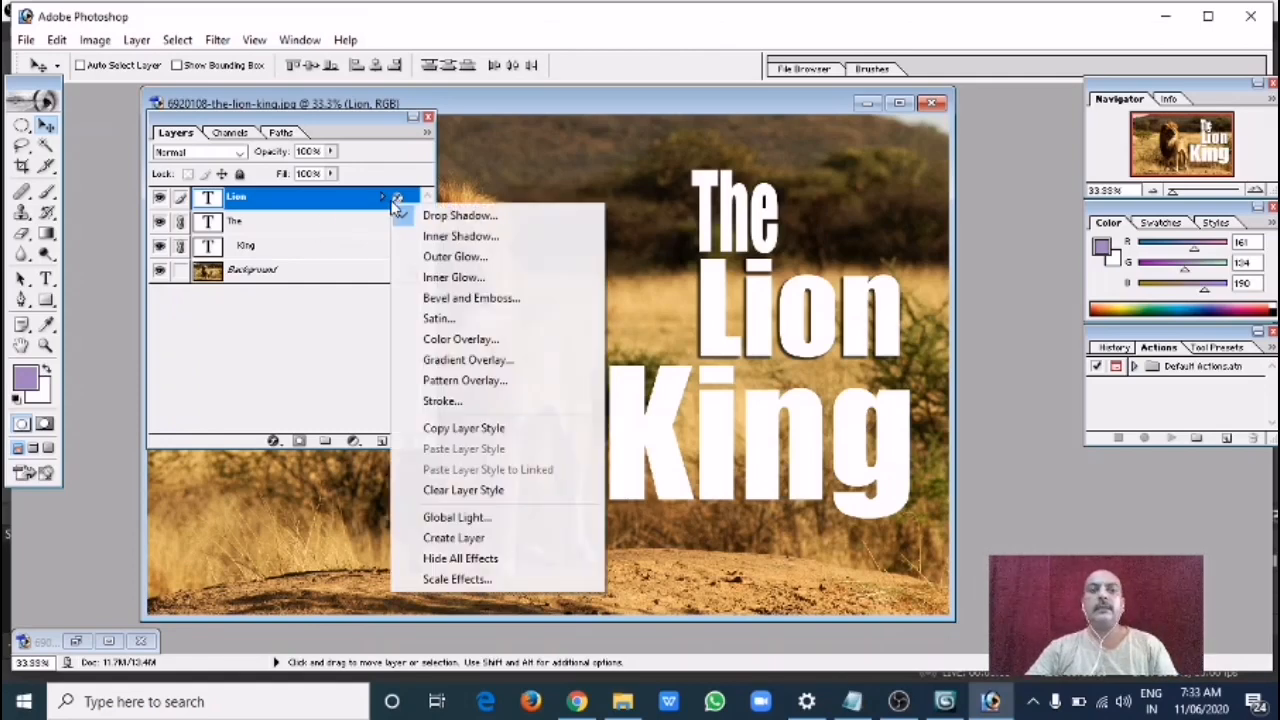
left_click(463, 428)
right_click(331, 224)
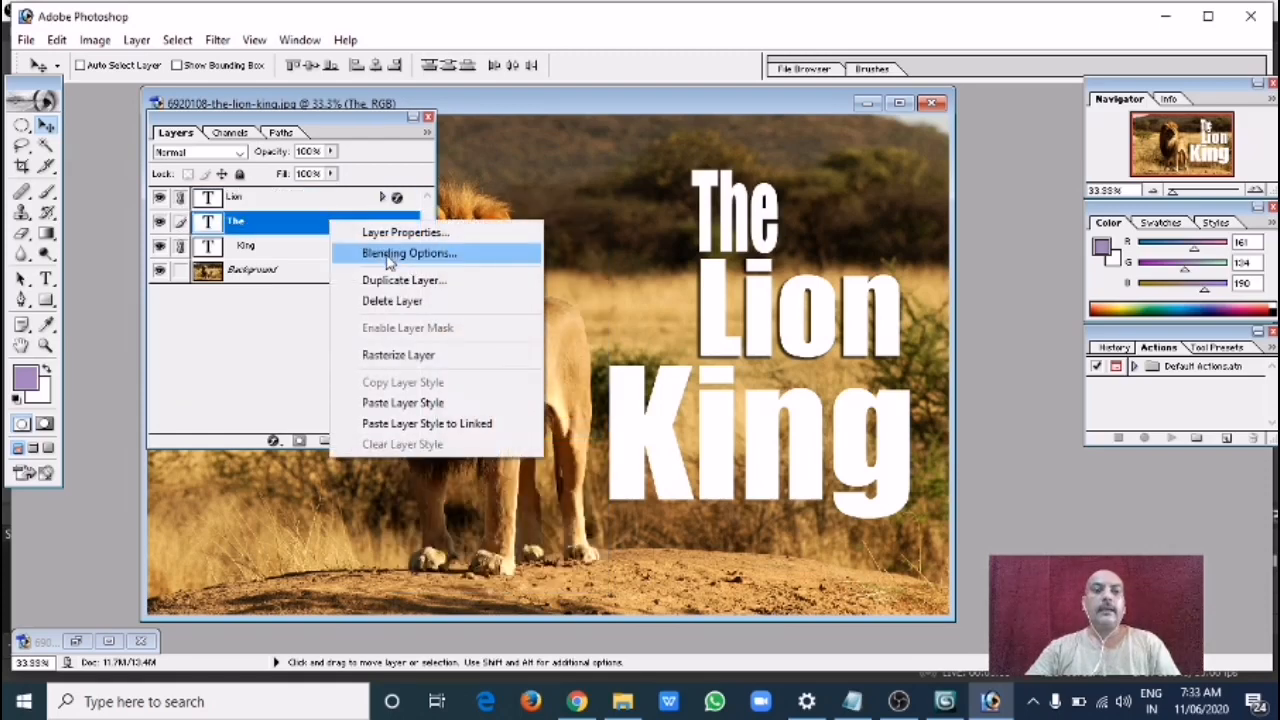
left_click(400, 402)
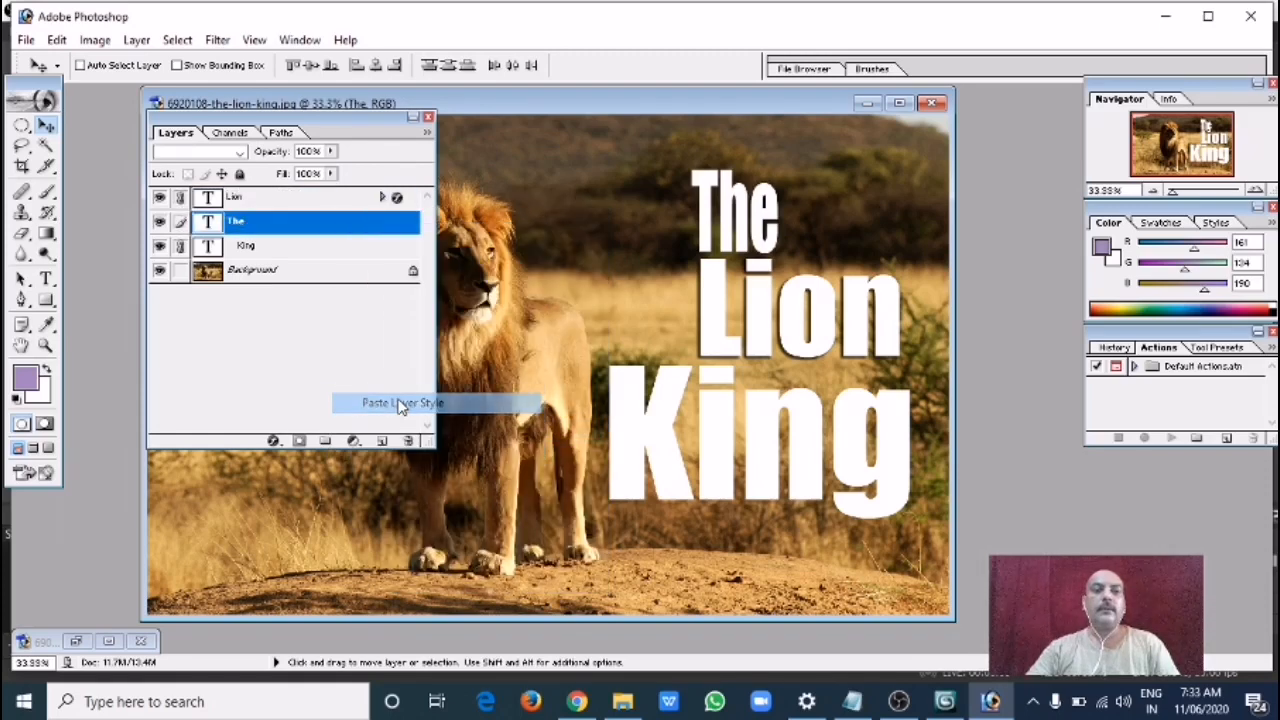
left_click(381, 224)
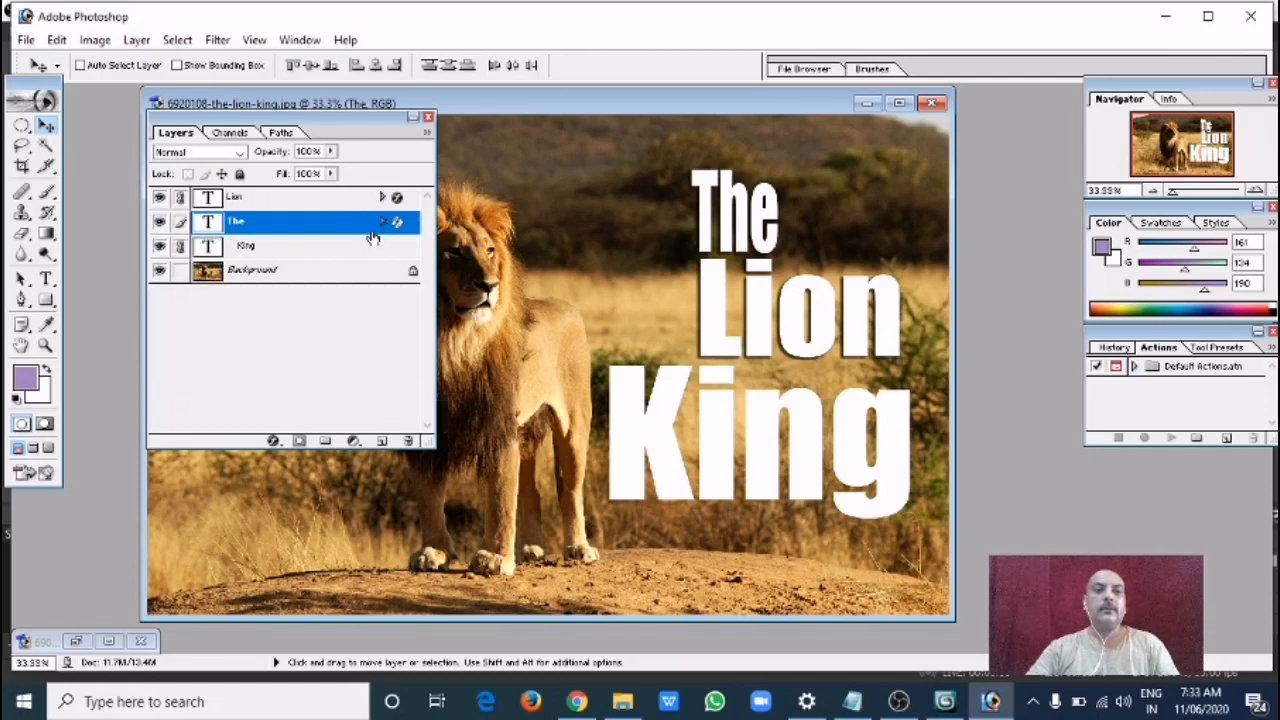
right_click(364, 250)
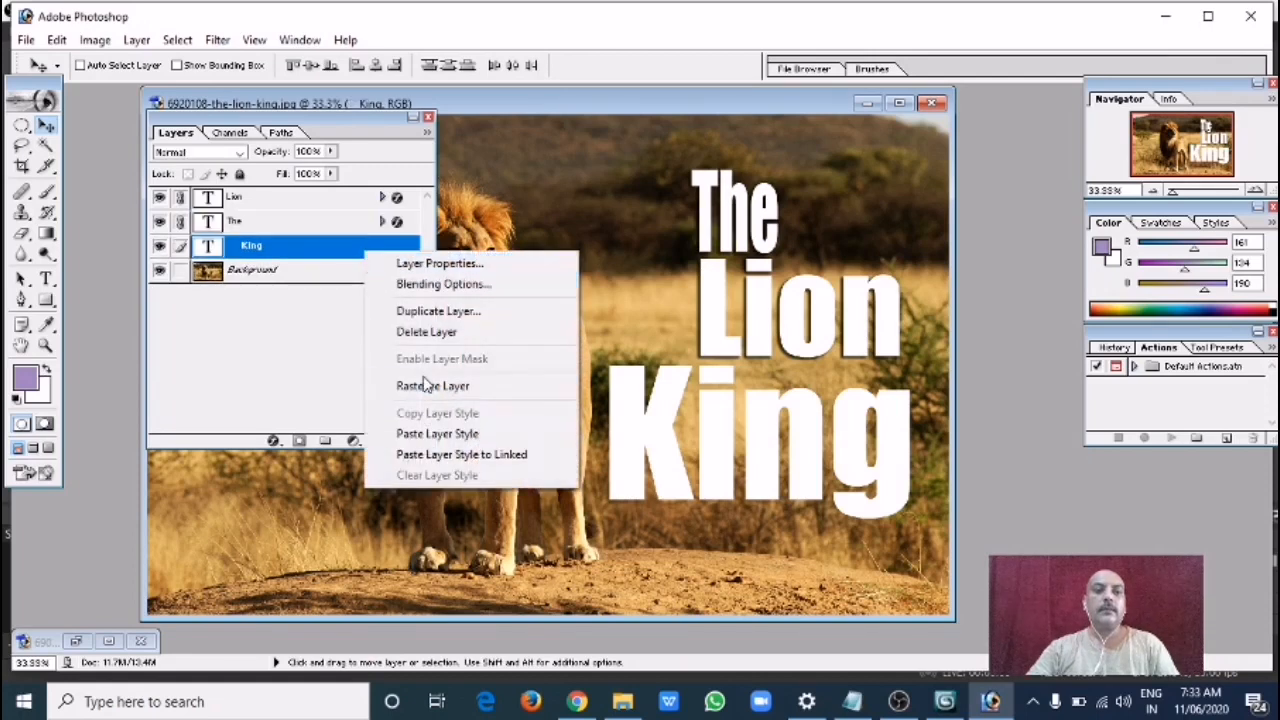
left_click(432, 433)
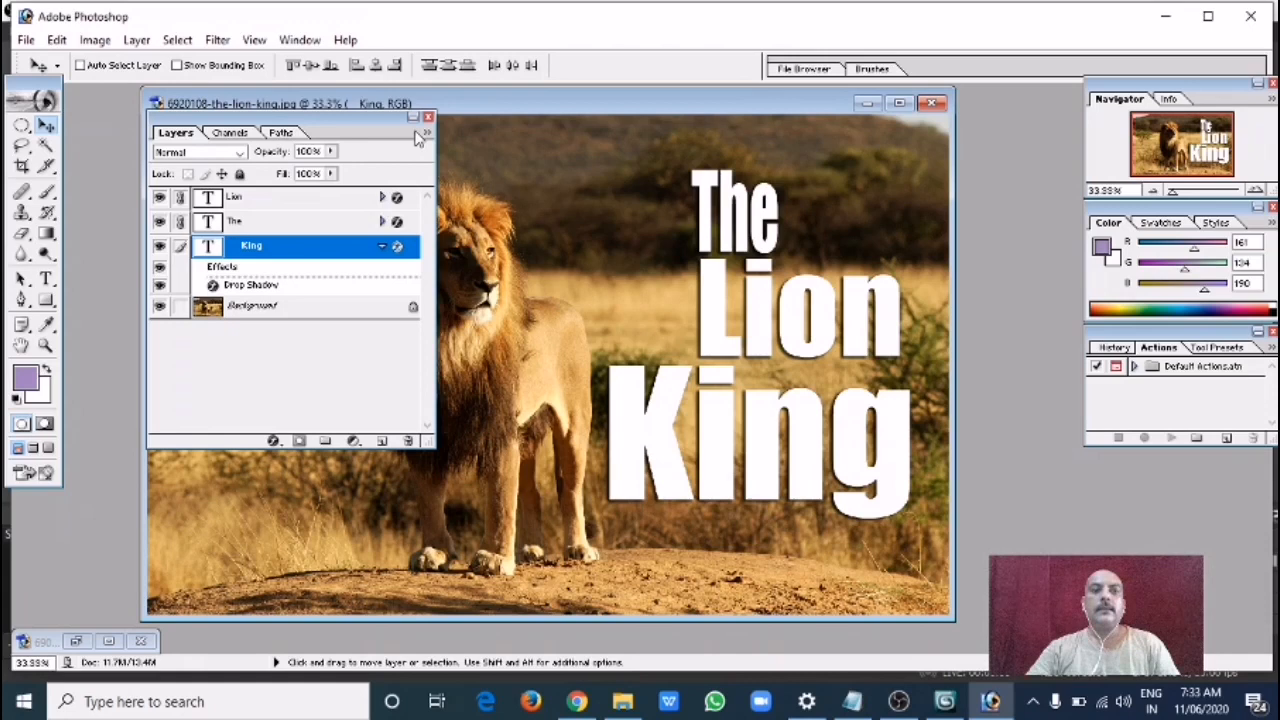
left_click(381, 246)
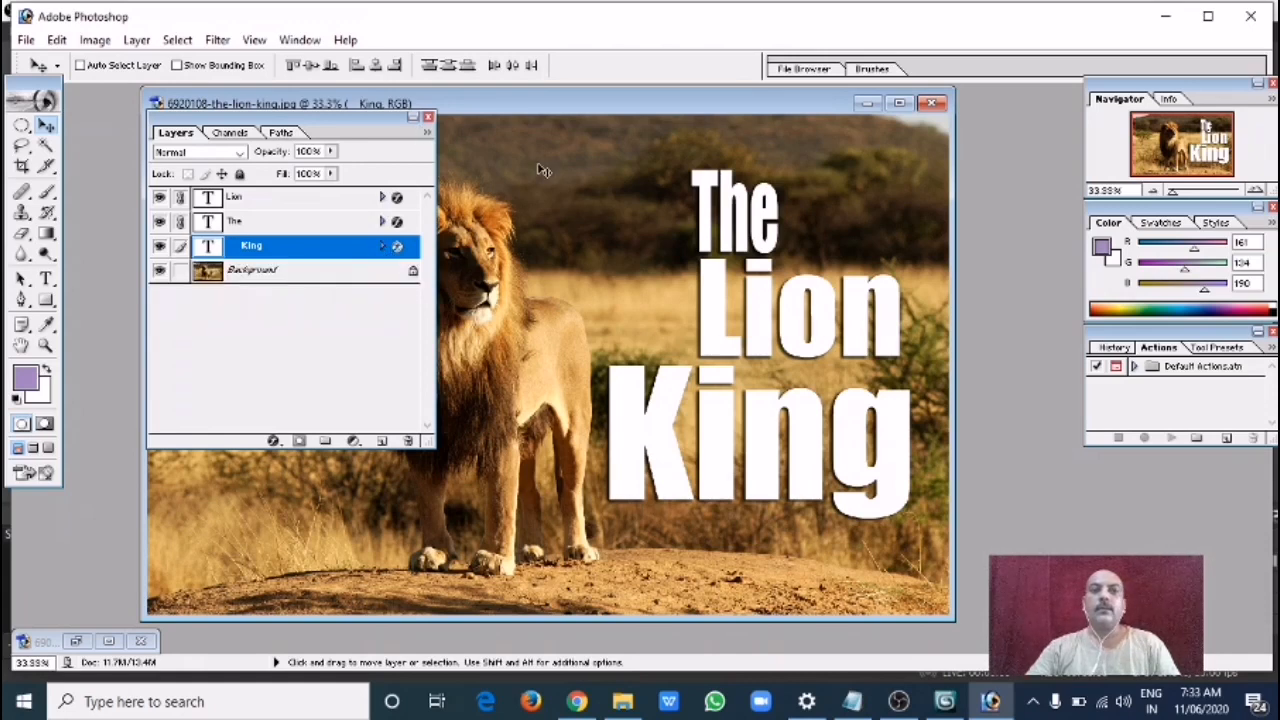
Narrow the Layers palette and move it off the image to sit directly beneath the Actions palette
left_click_drag(415, 122, 1165, 372)
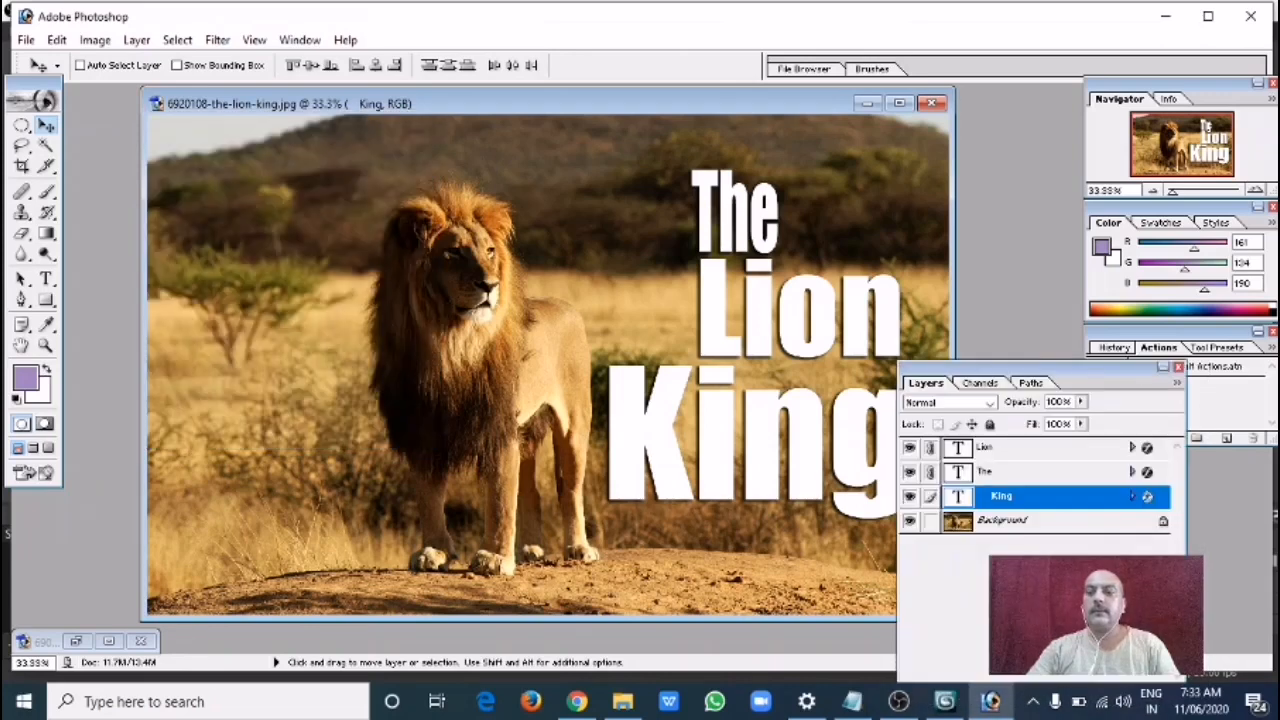
left_click_drag(1187, 610, 1095, 610)
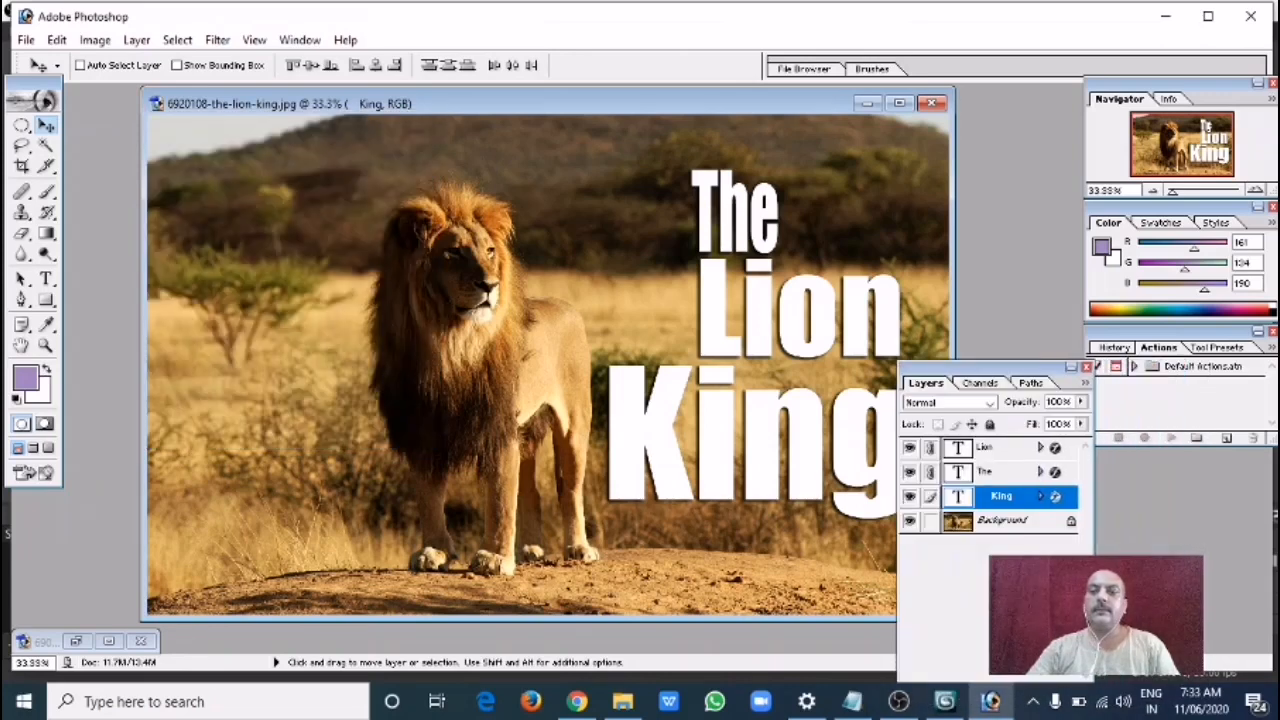
left_click_drag(986, 369, 1186, 371)
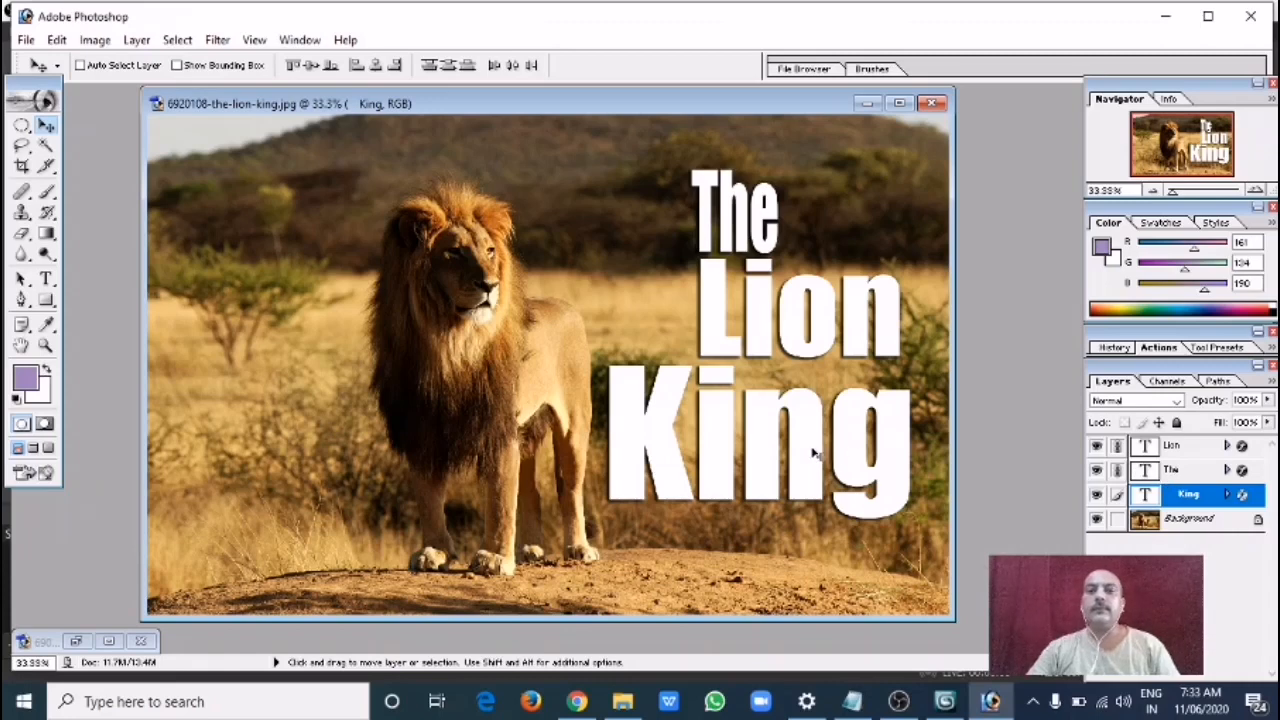
Move the linked title words down and slightly right beside the lion, so "King" reaches the rock's top edge
left_click_drag(814, 456, 813, 496)
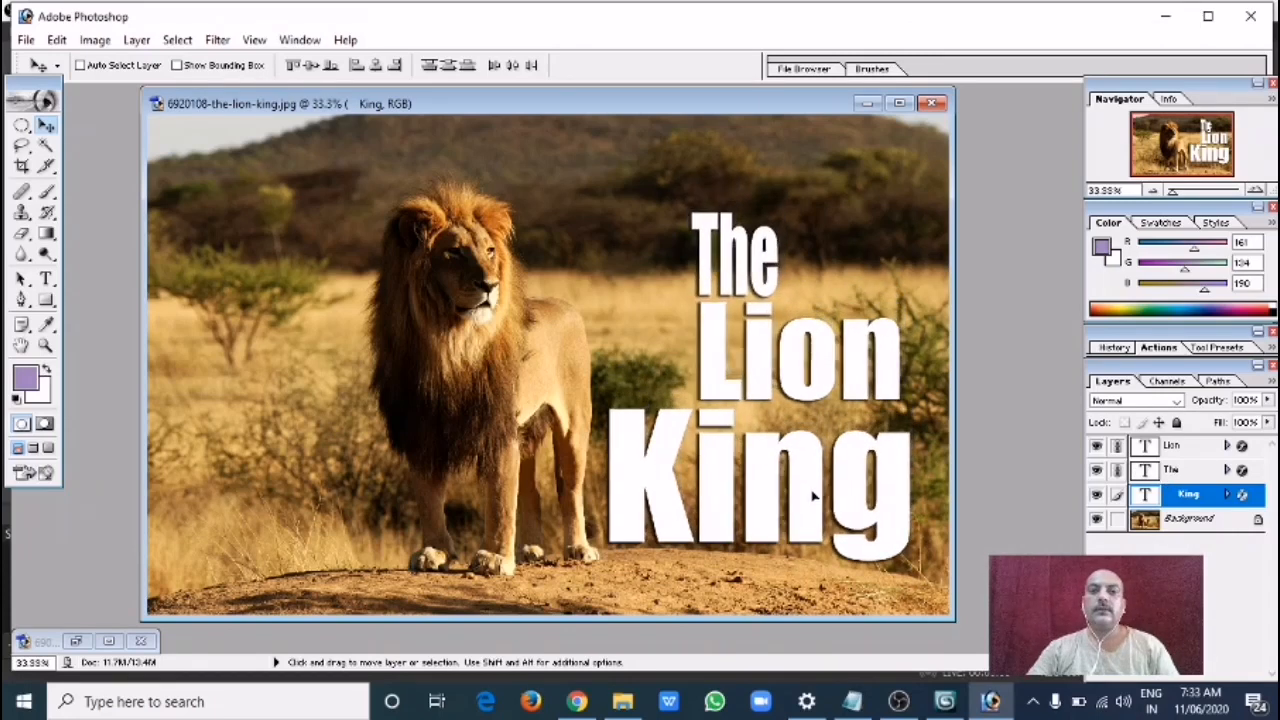
left_click_drag(813, 496, 817, 494)
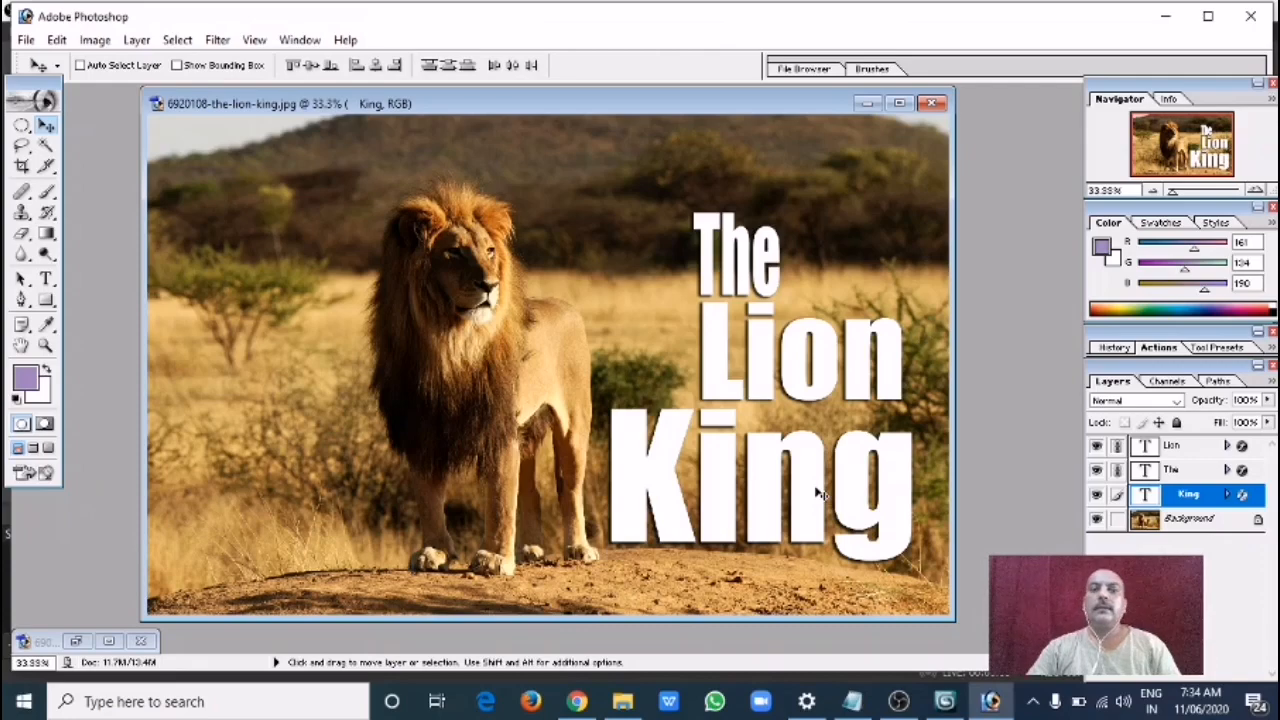
Save the image with its layers as the Photoshop file psd03.psd in the net_tuto folder
left_click(26, 40)
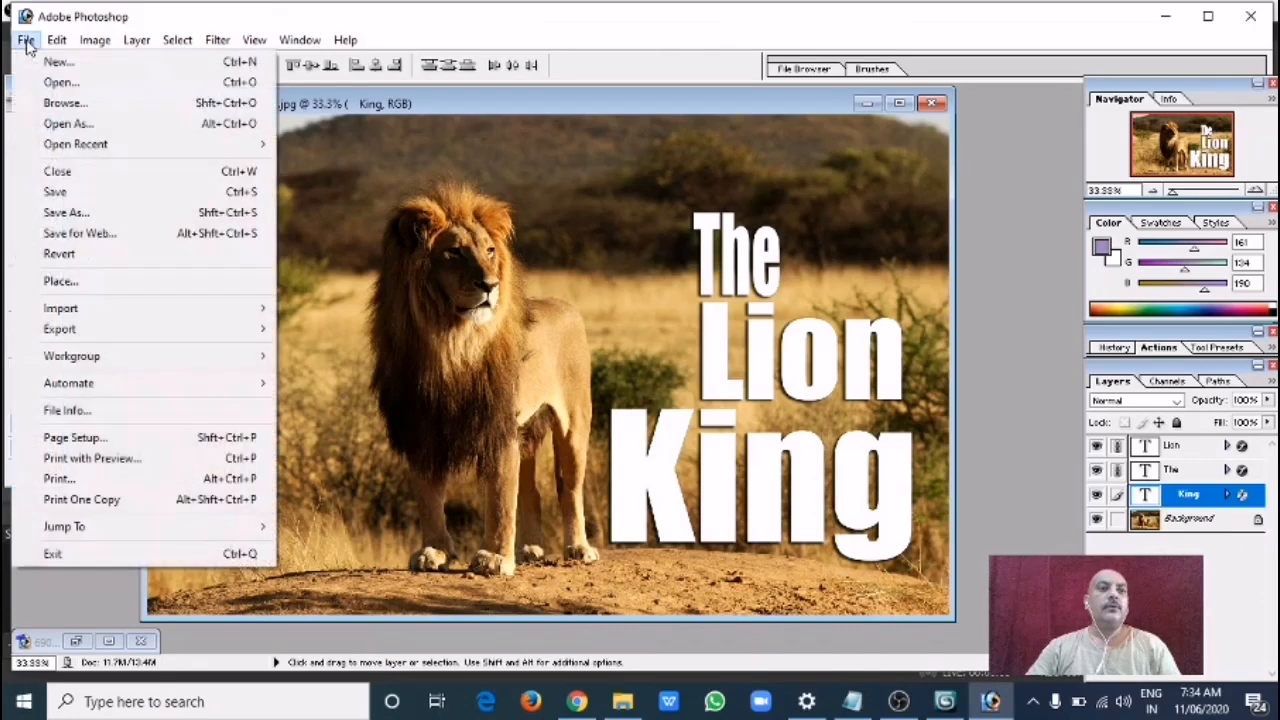
left_click(86, 213)
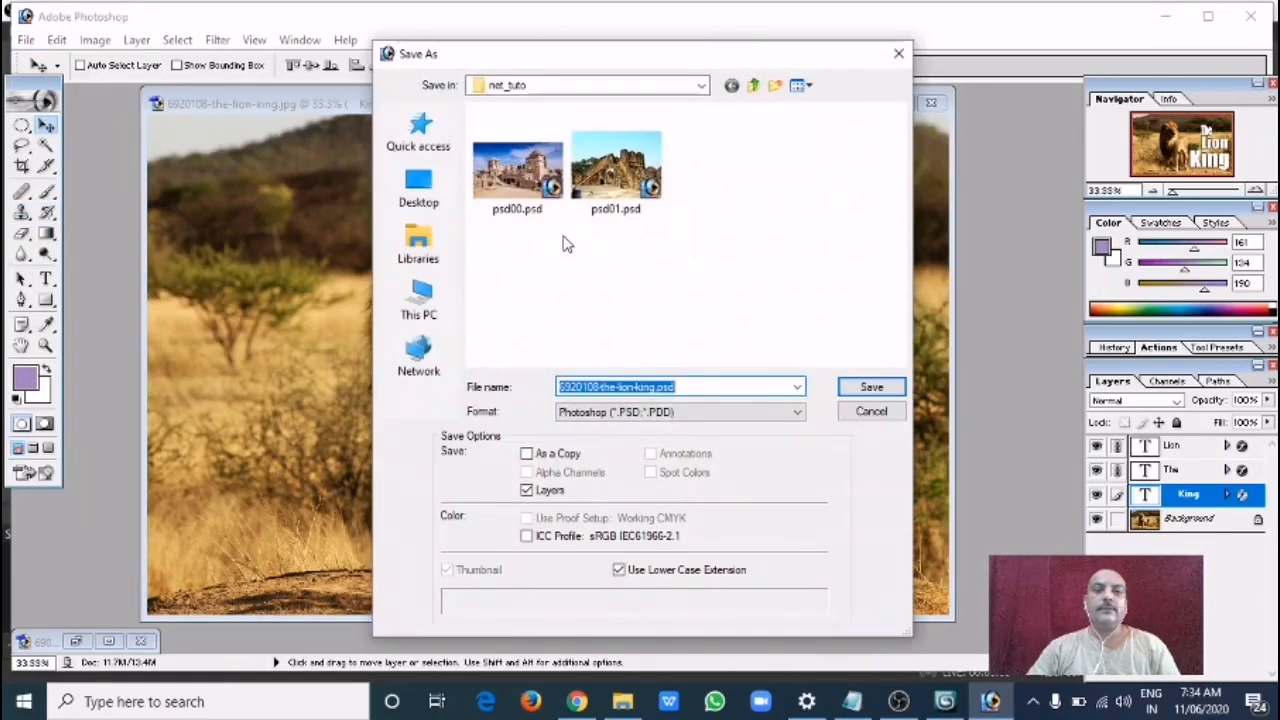
left_click(642, 226)
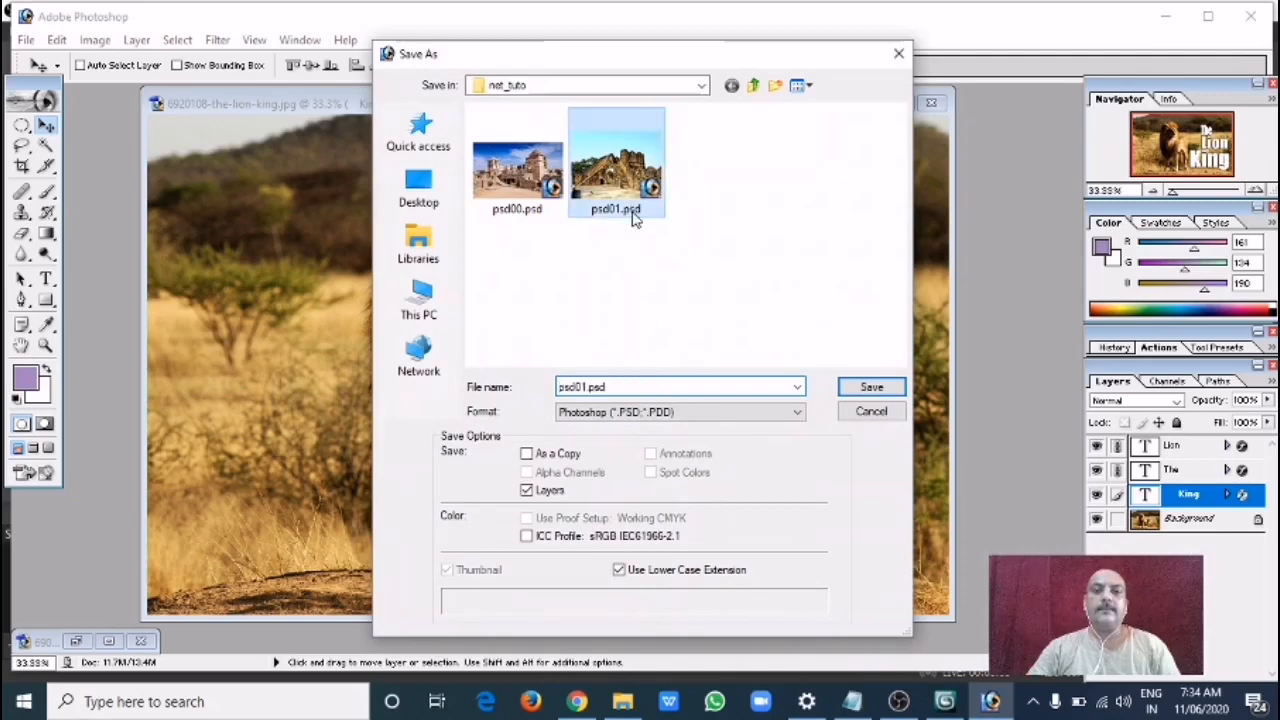
left_click(672, 392)
left_click(588, 390)
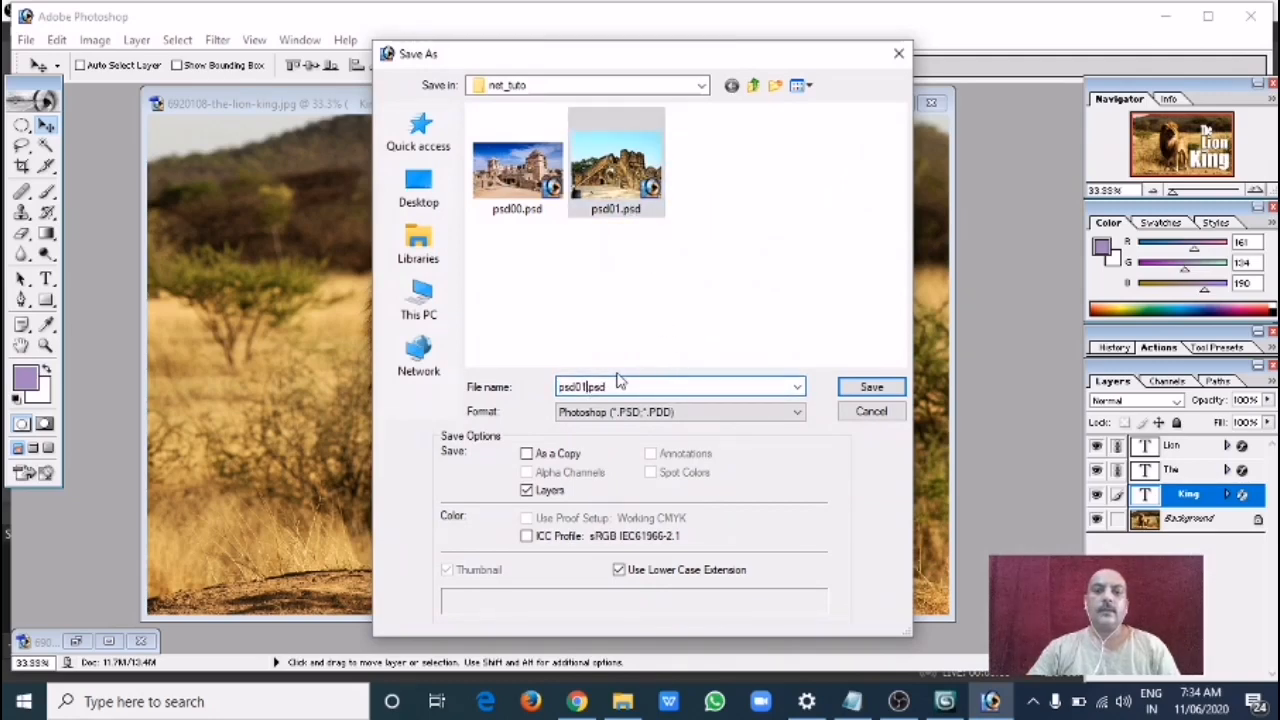
key("BackSpace")
type("2")
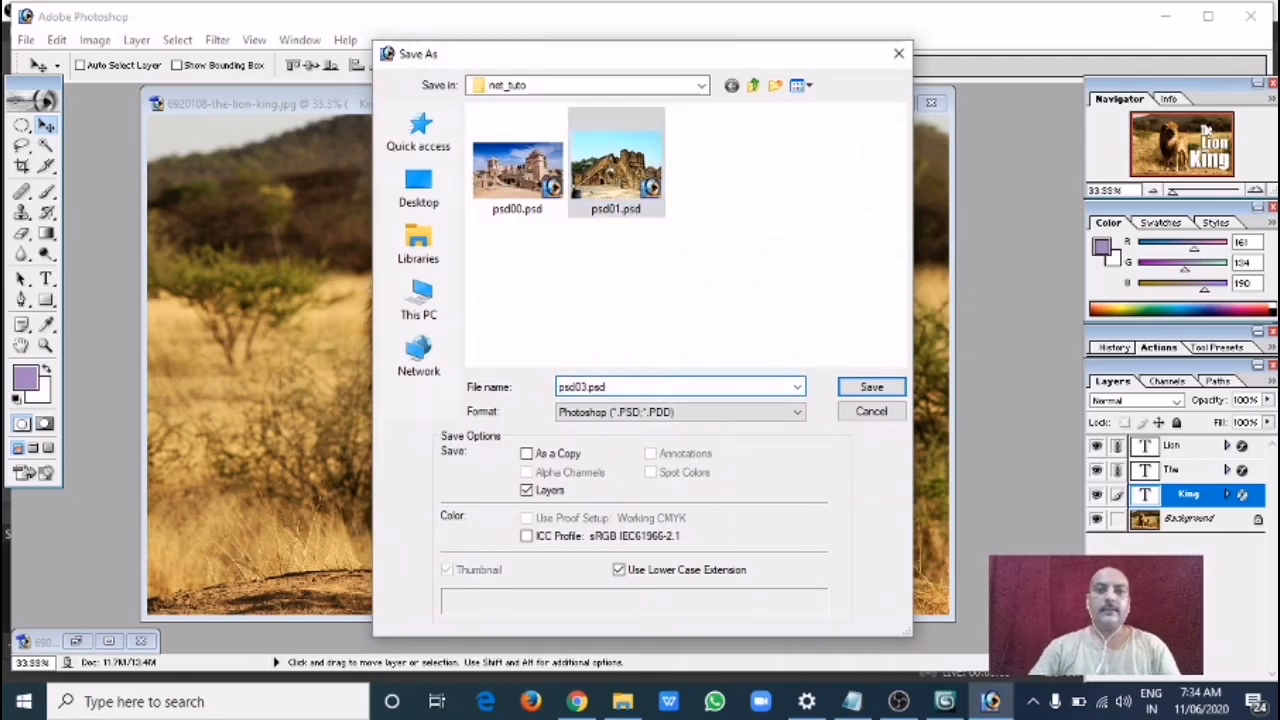
left_click(866, 387)
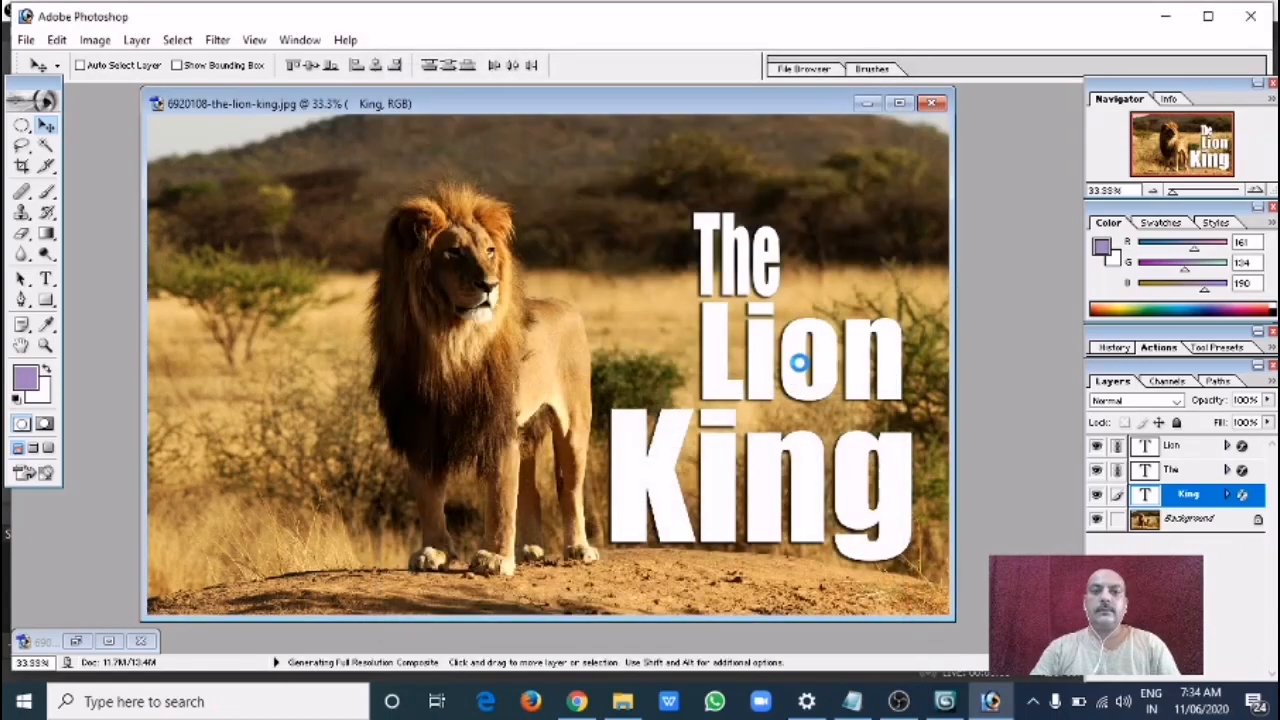
Export a web-optimized JPEG named psd03.jpg to the net_tuto folder, resized proportionally to 1000 pixels wide
left_click(26, 39)
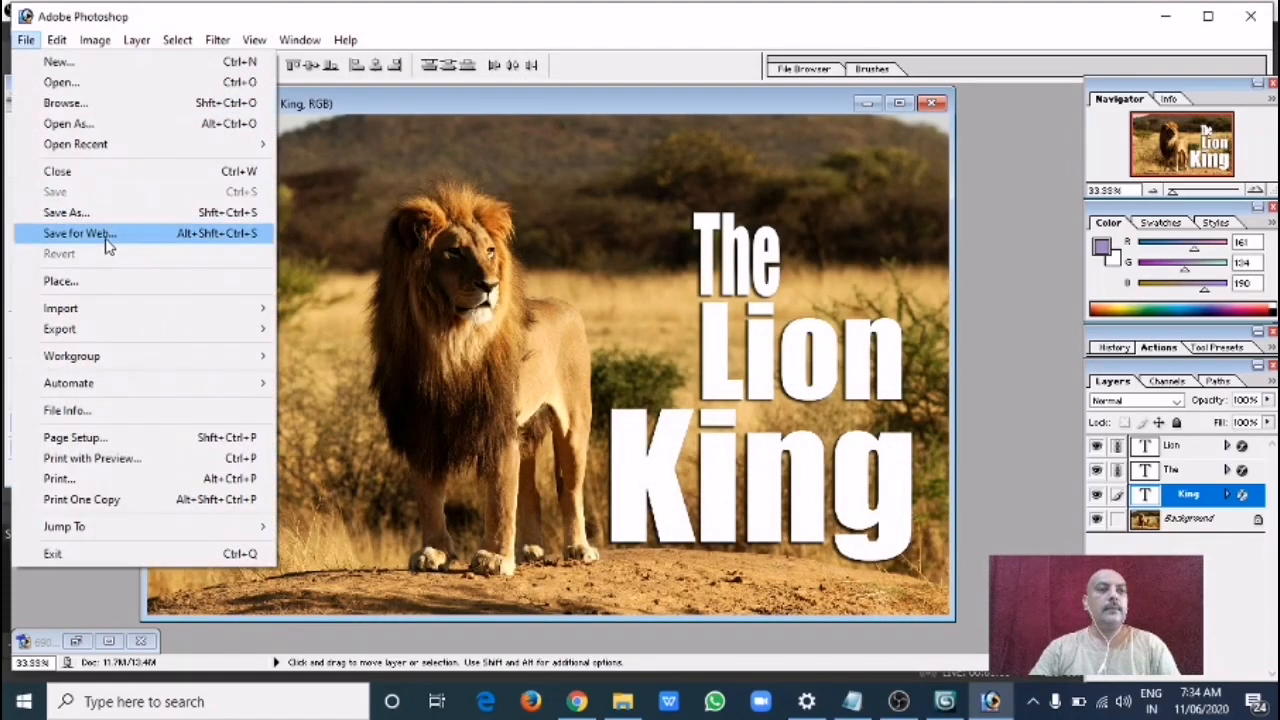
left_click(60, 231)
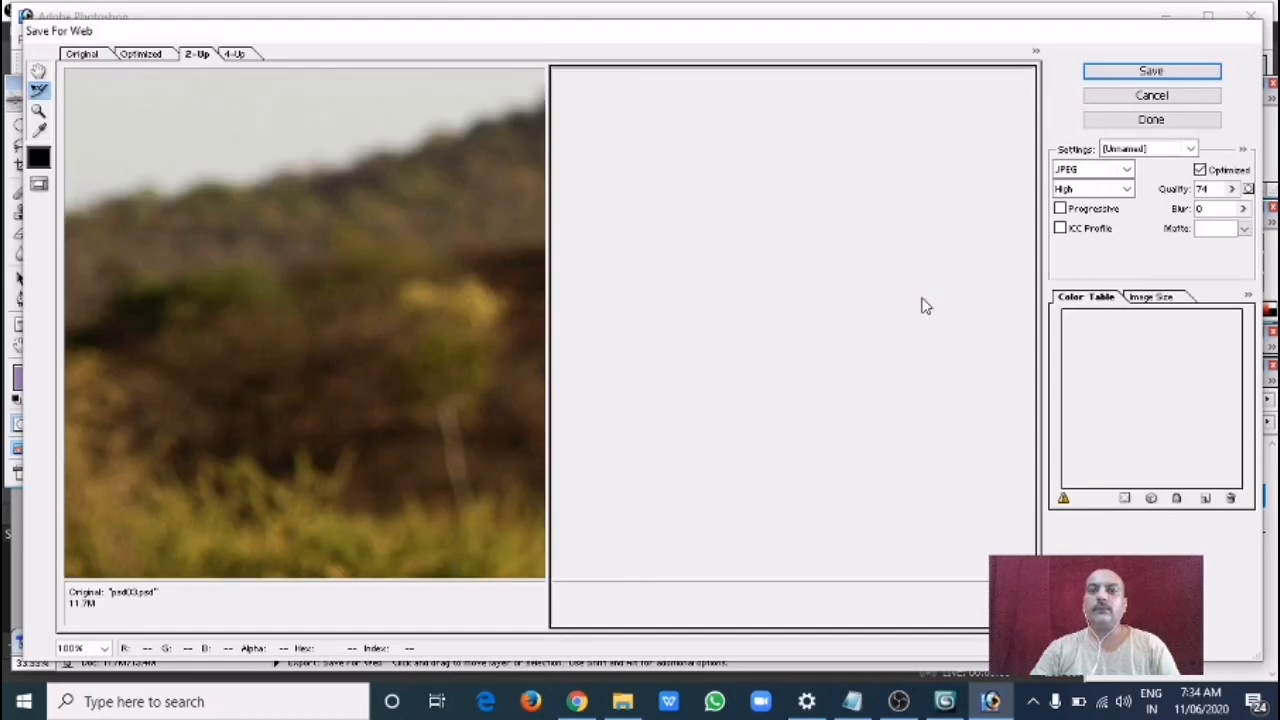
left_click(1152, 297)
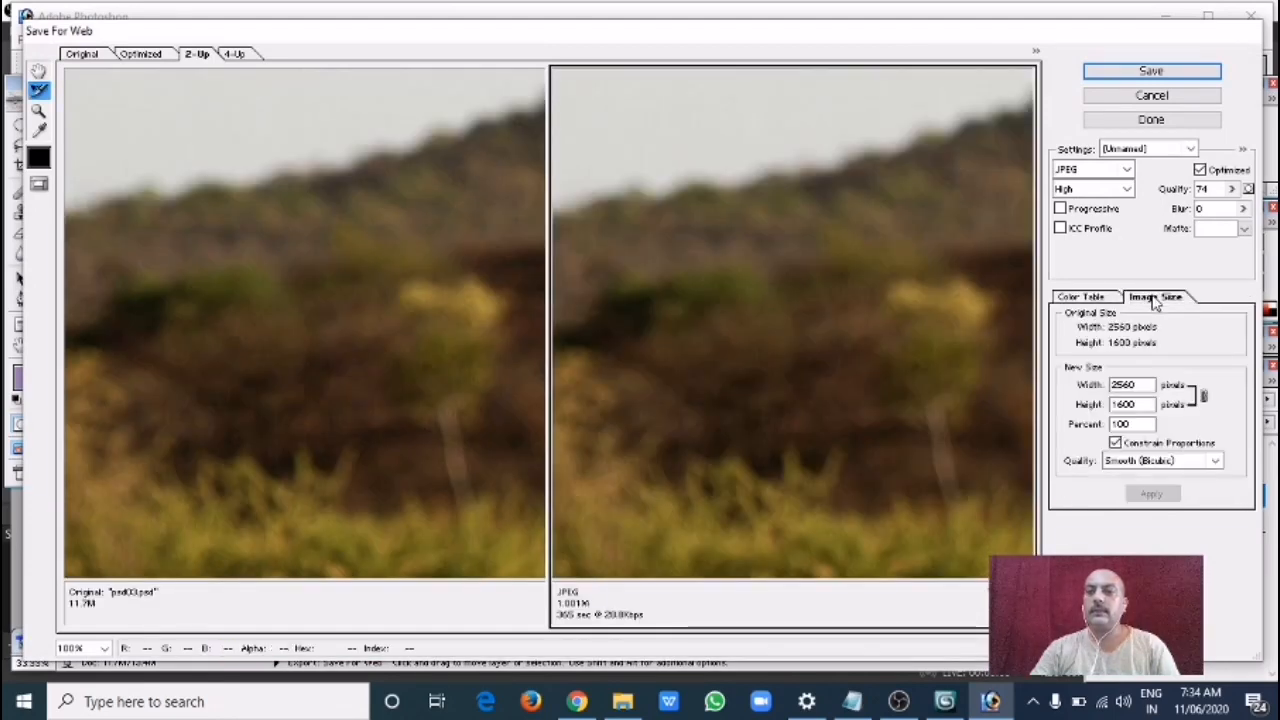
left_click_drag(1142, 384, 1048, 380)
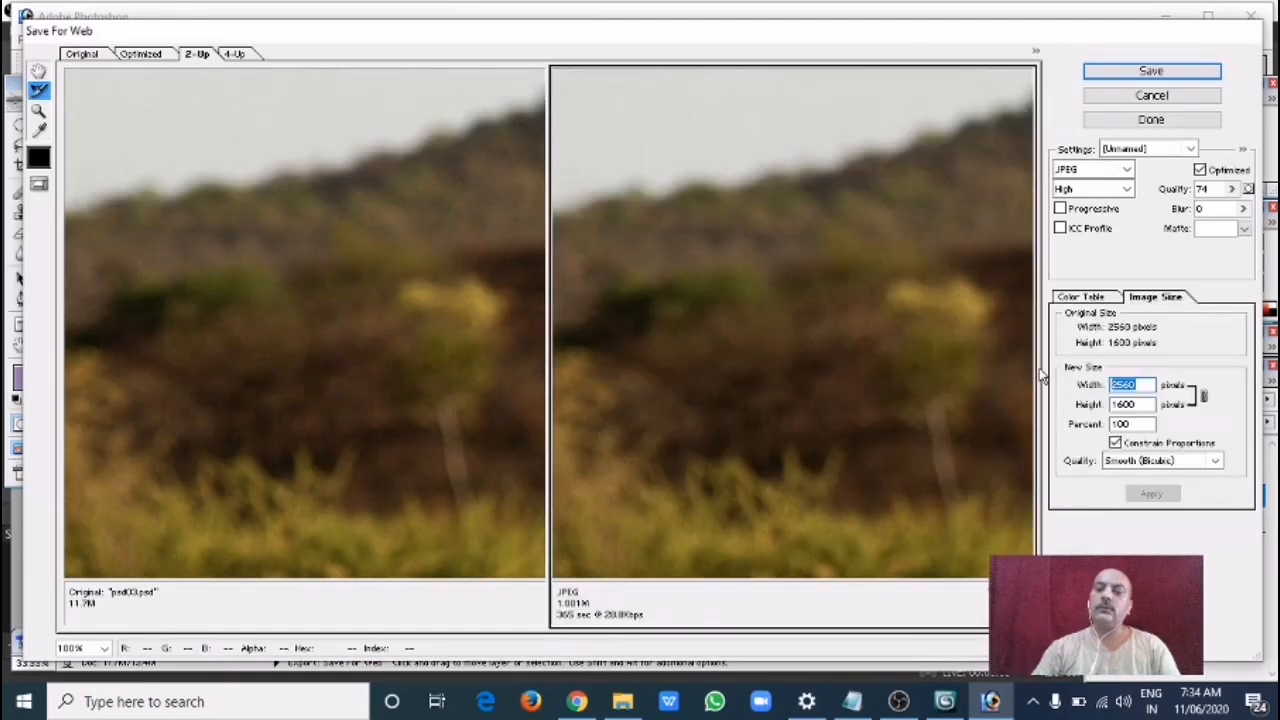
type("1000")
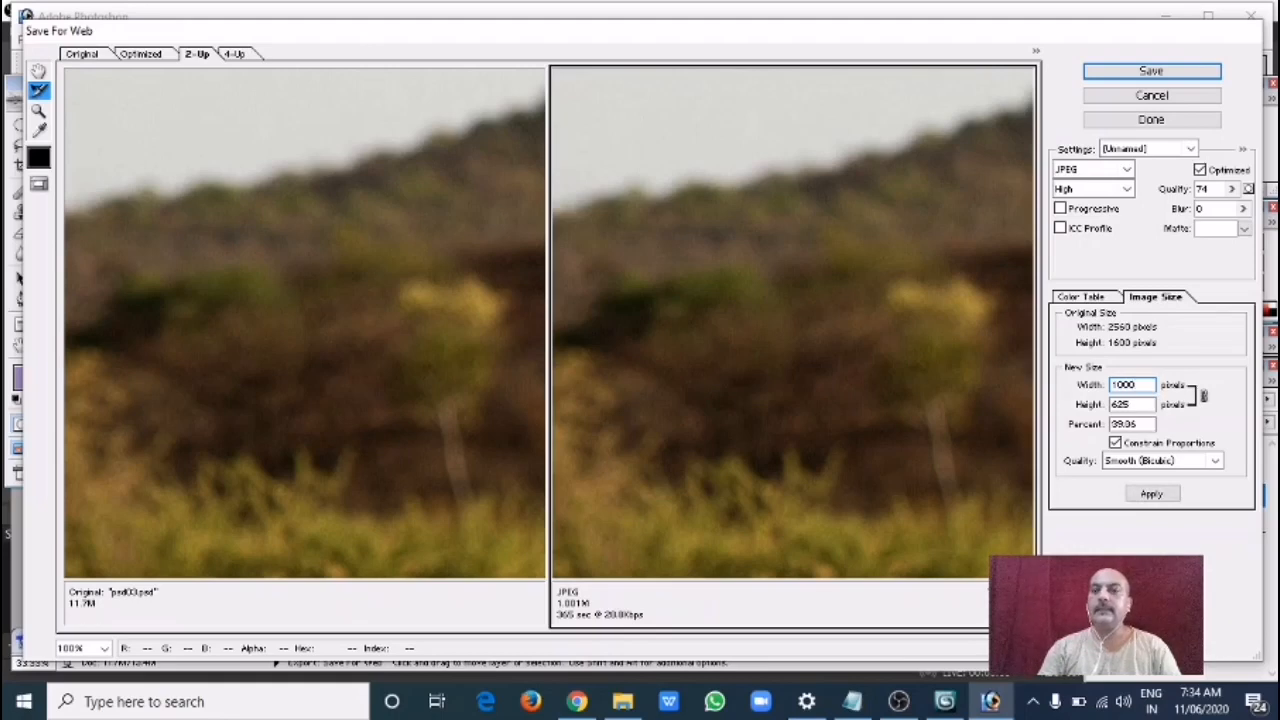
left_click(1166, 493)
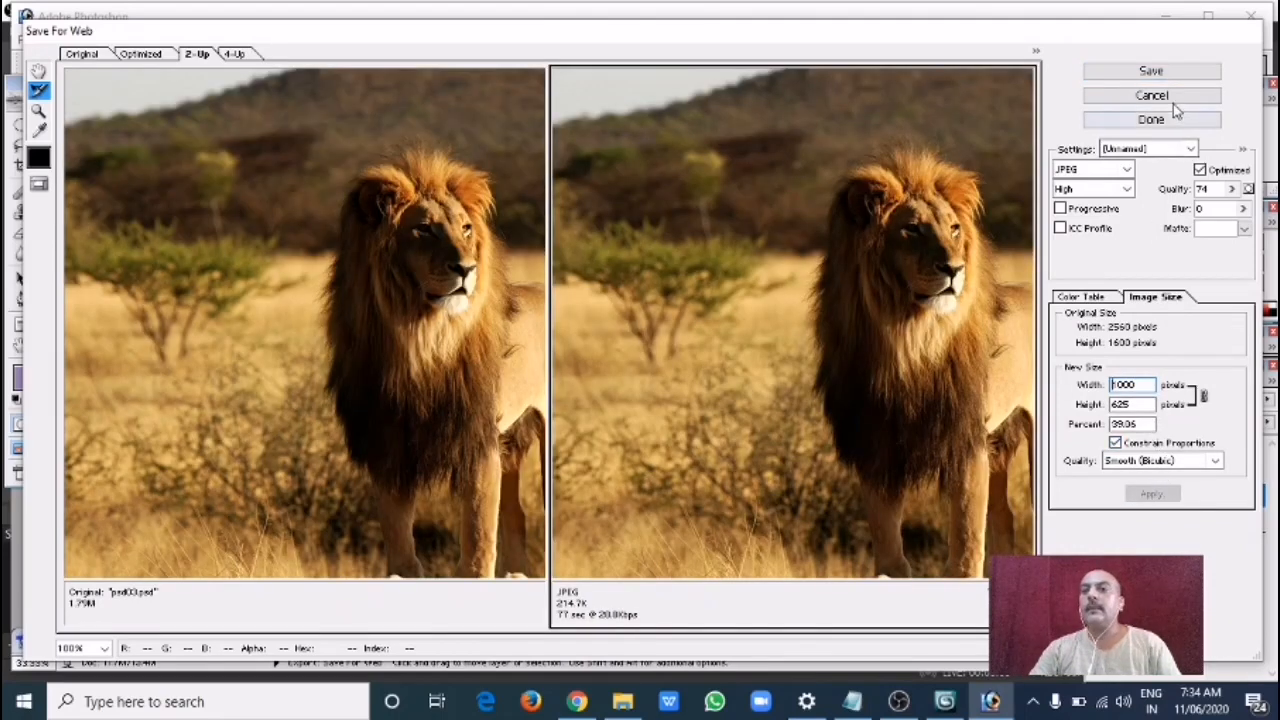
left_click(1166, 74)
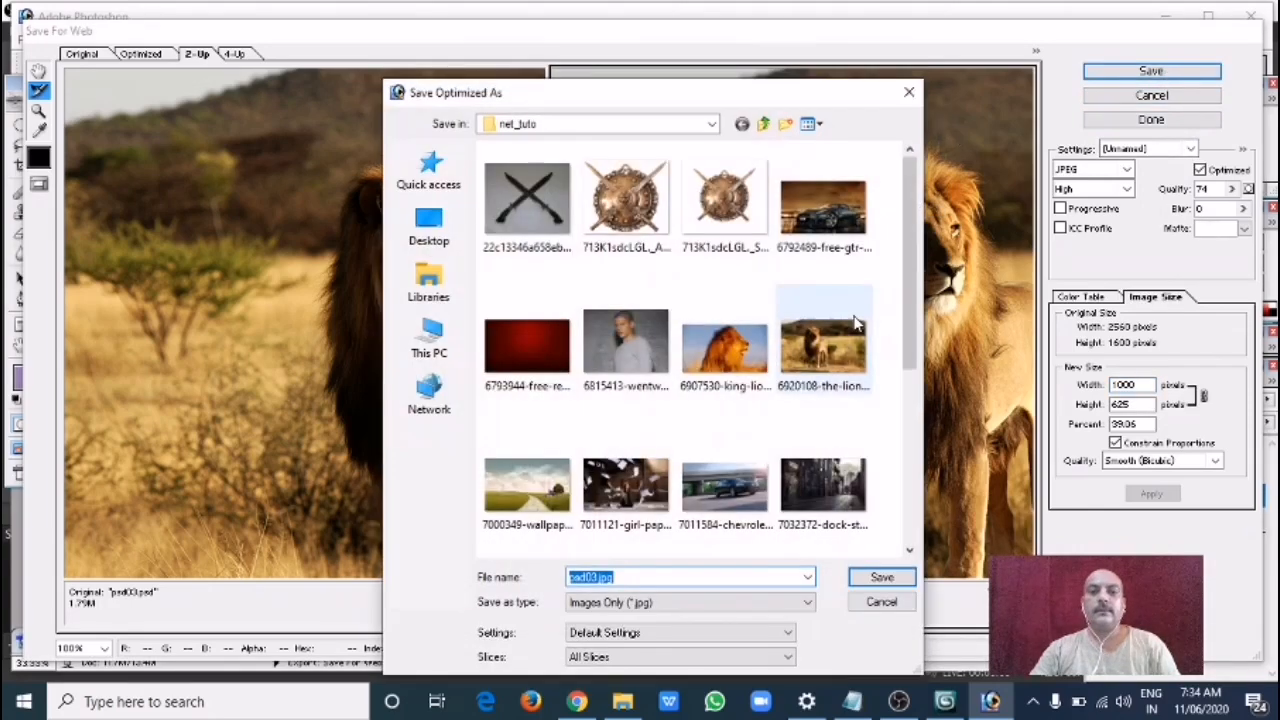
left_click(876, 584)
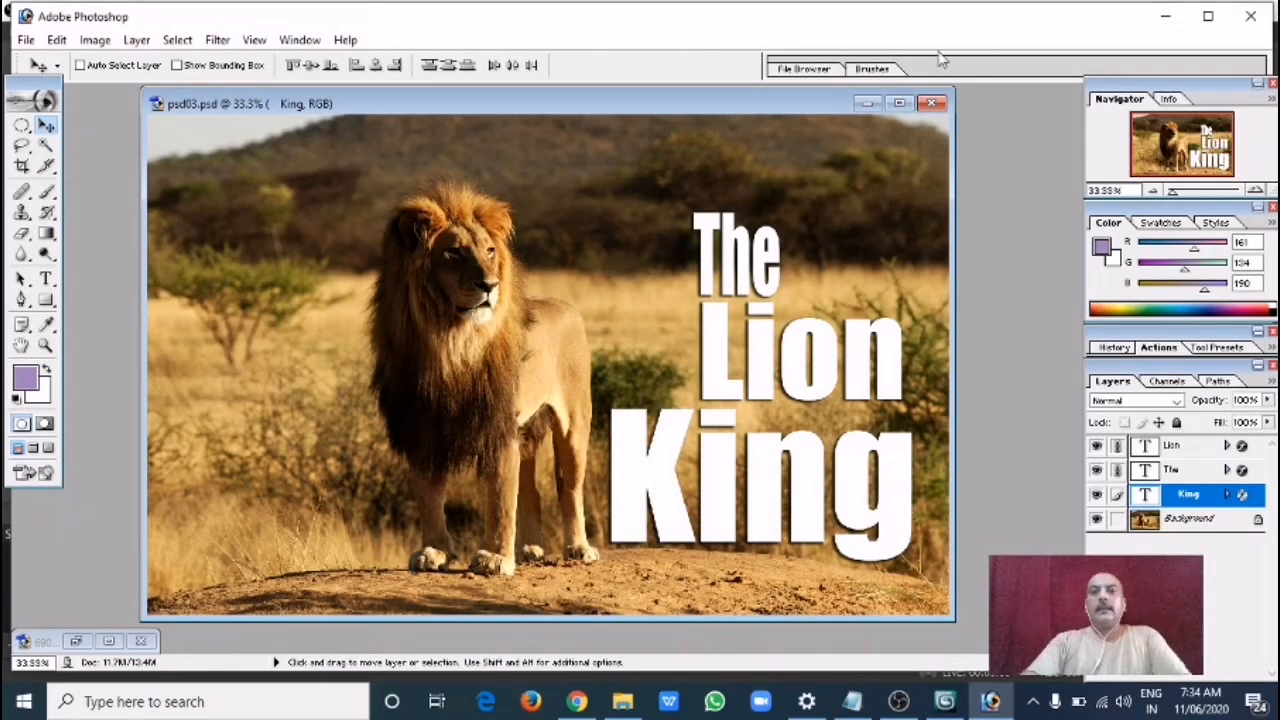
Minimize the psd03.psd image and restore the minimized 6907530-king-lion.jpg image
left_click(867, 105)
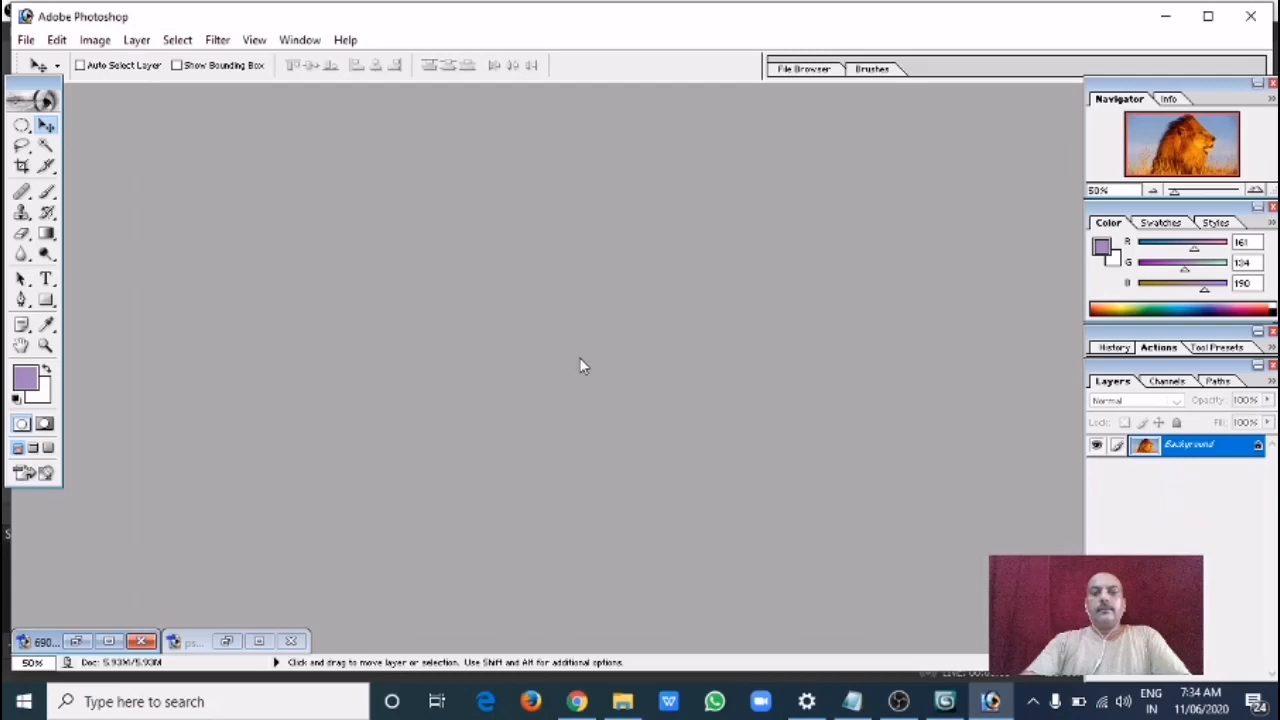
left_click(226, 641)
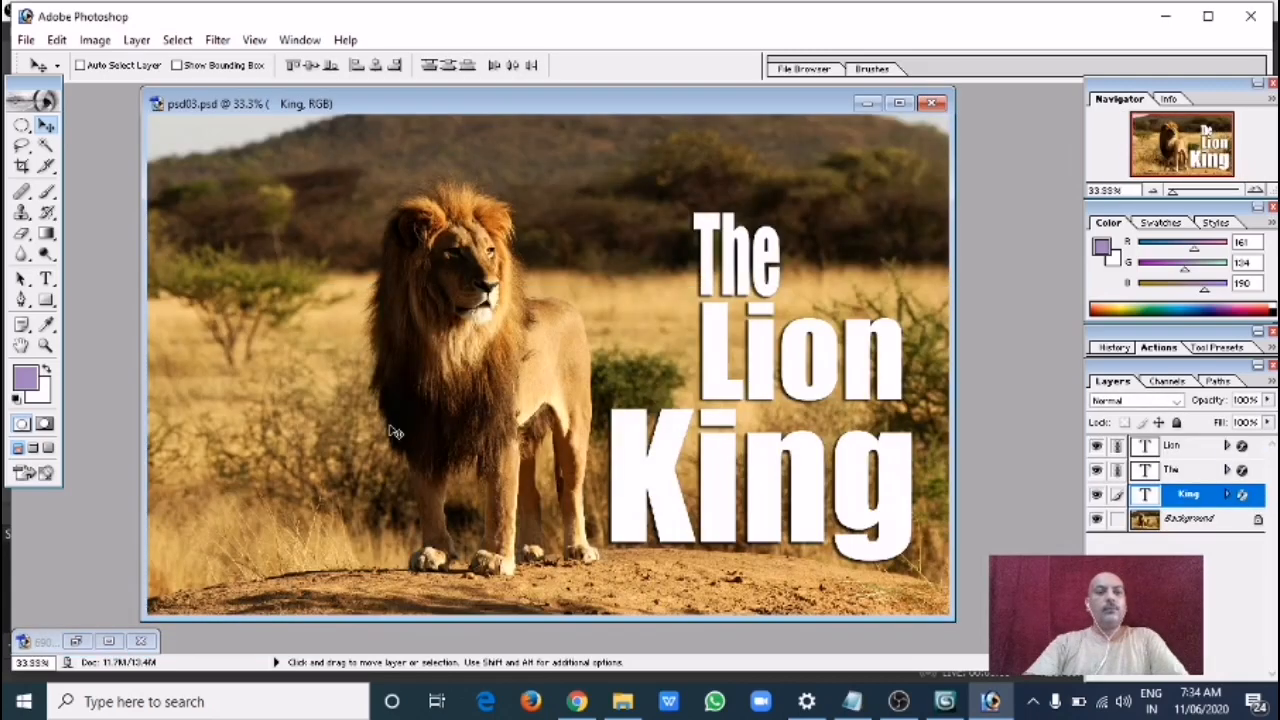
left_click(867, 104)
left_click(76, 641)
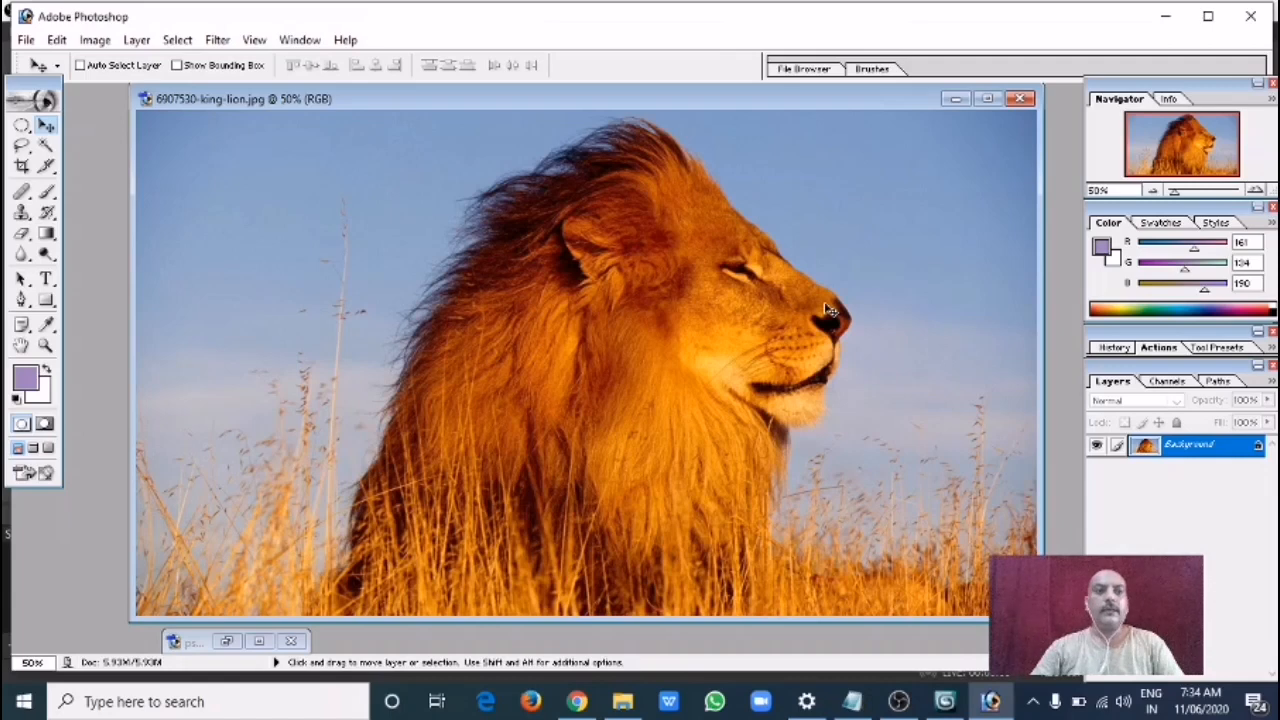
Add the text "The Lion King" to the lion image and place it over the grass along the lower edge
left_click(45, 279)
left_click(344, 280)
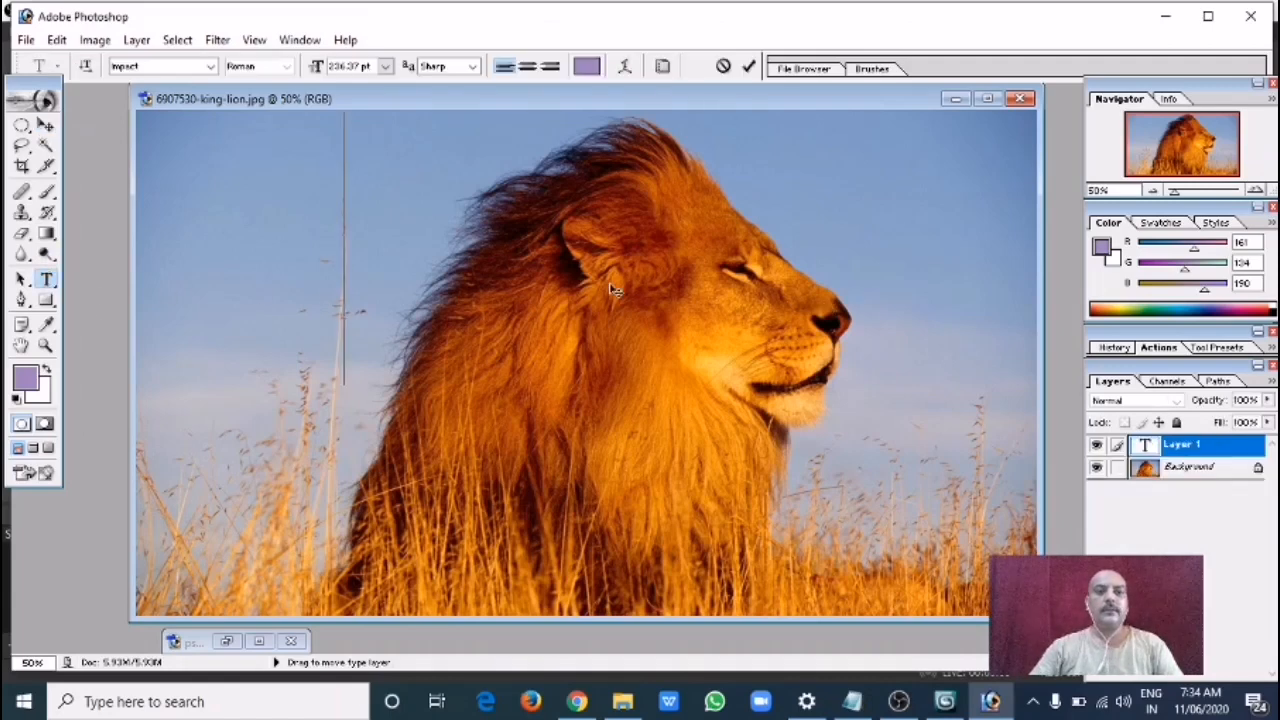
type("The")
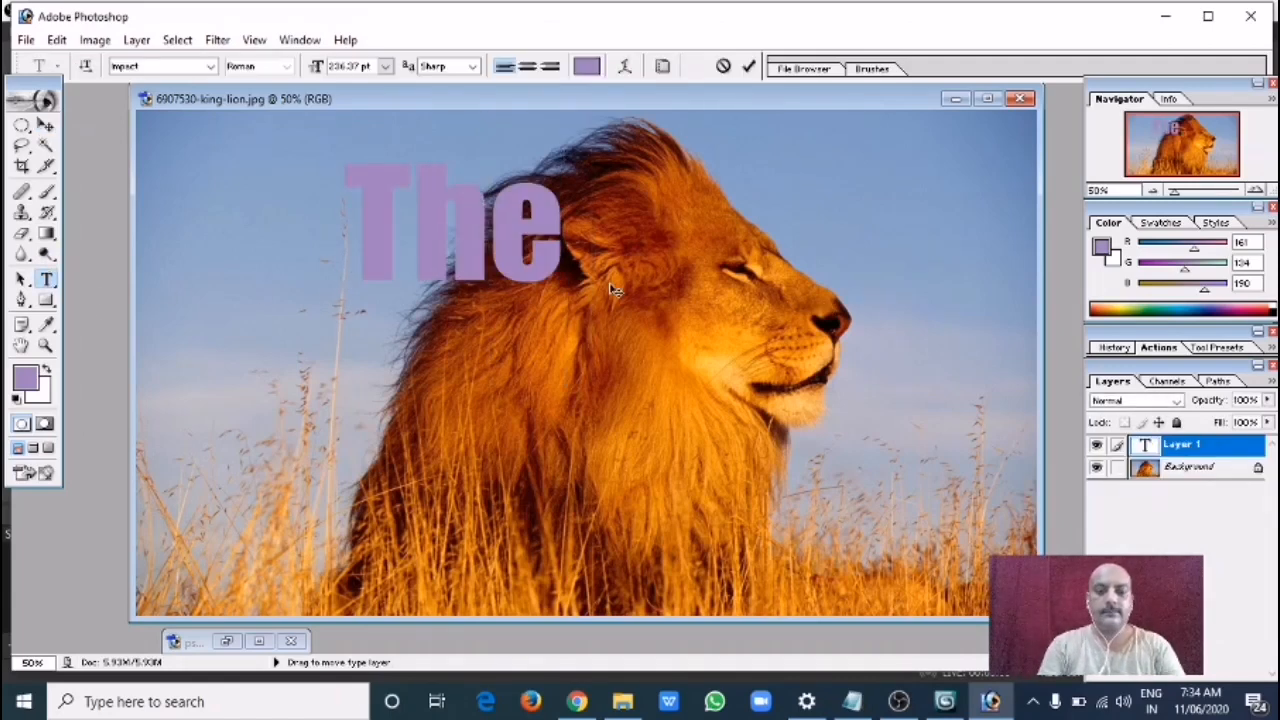
type(" Lion")
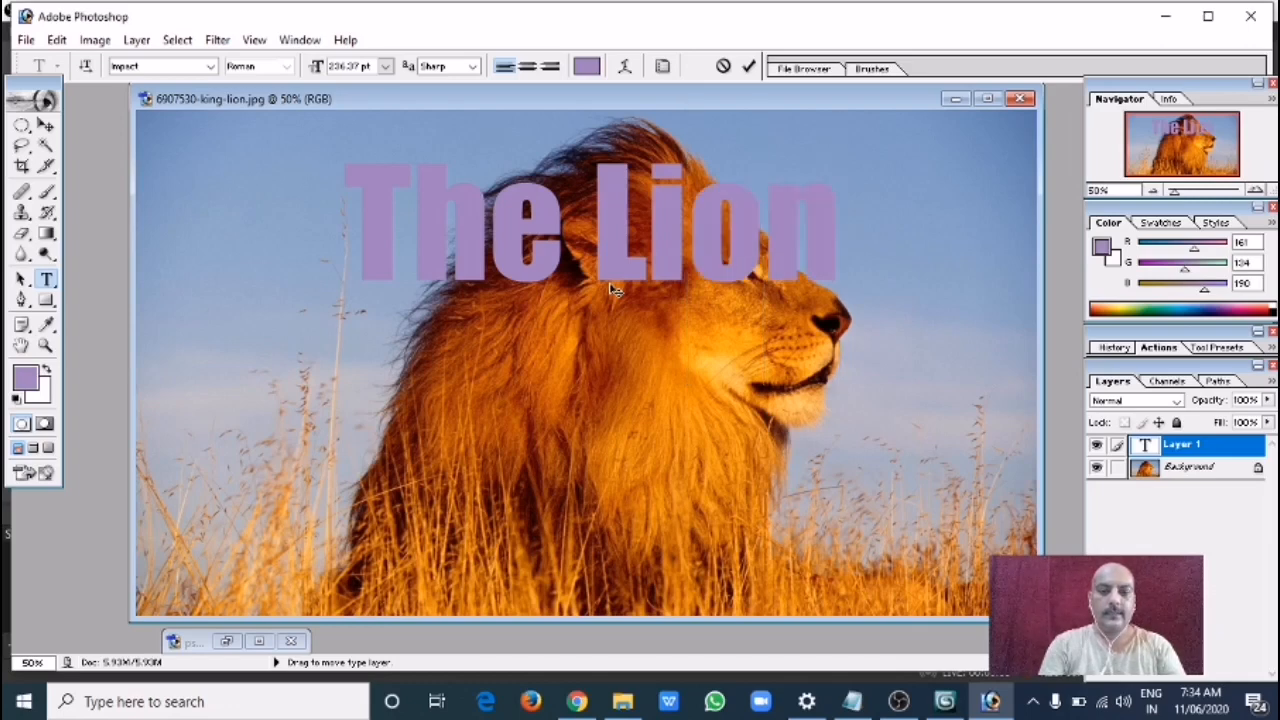
type(" Kin")
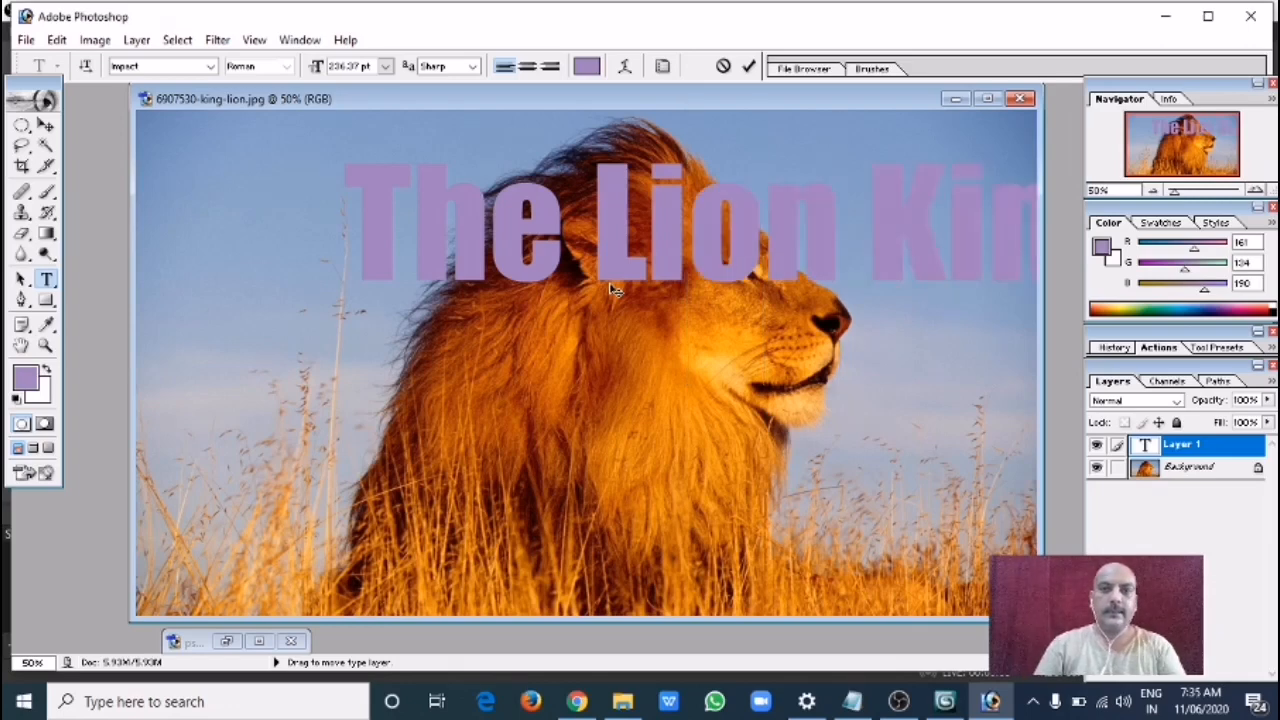
left_click(45, 125)
left_click_drag(443, 234, 303, 535)
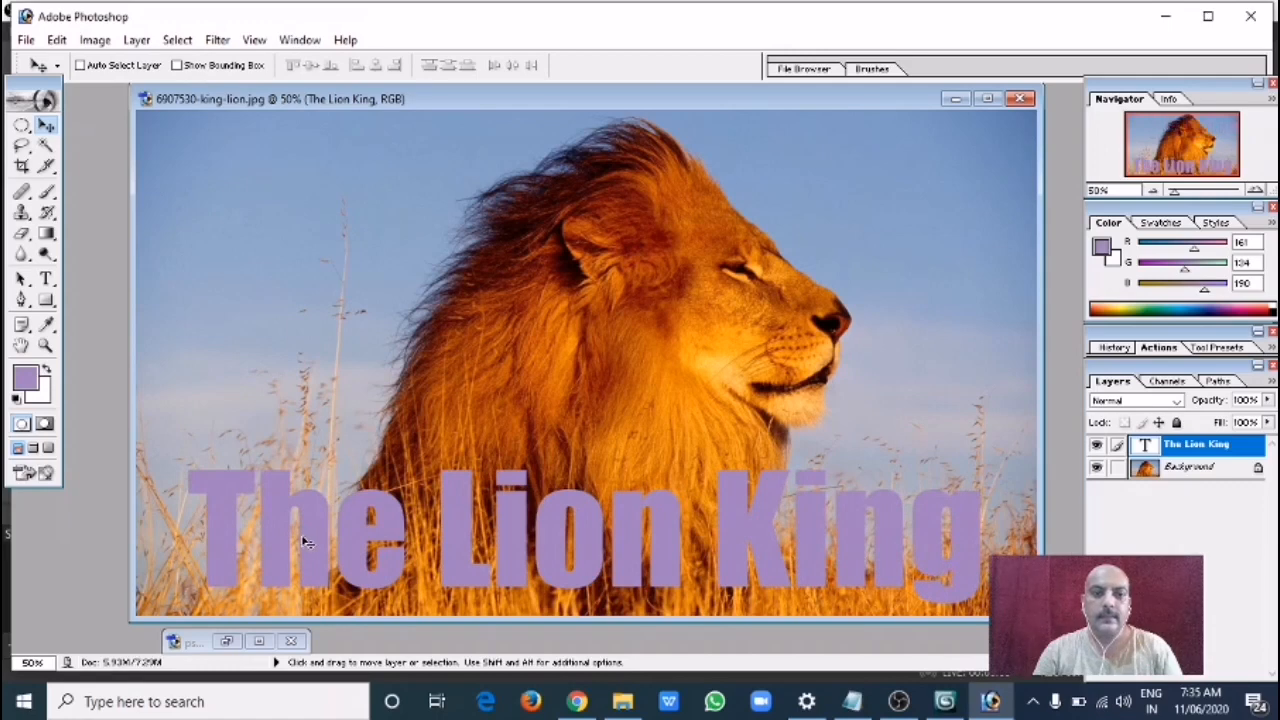
Change the color of the whole "The Lion King" text to black (000000)
double_click(1145, 453)
left_click(46, 125)
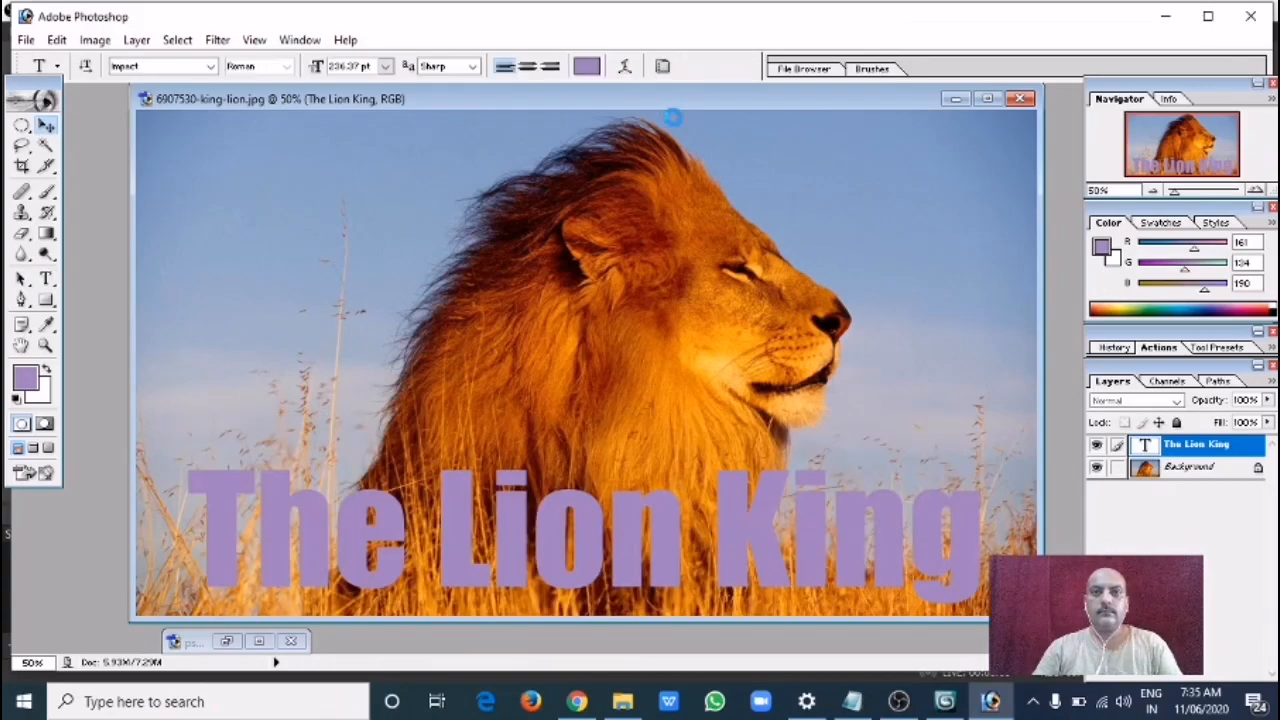
double_click(1147, 447)
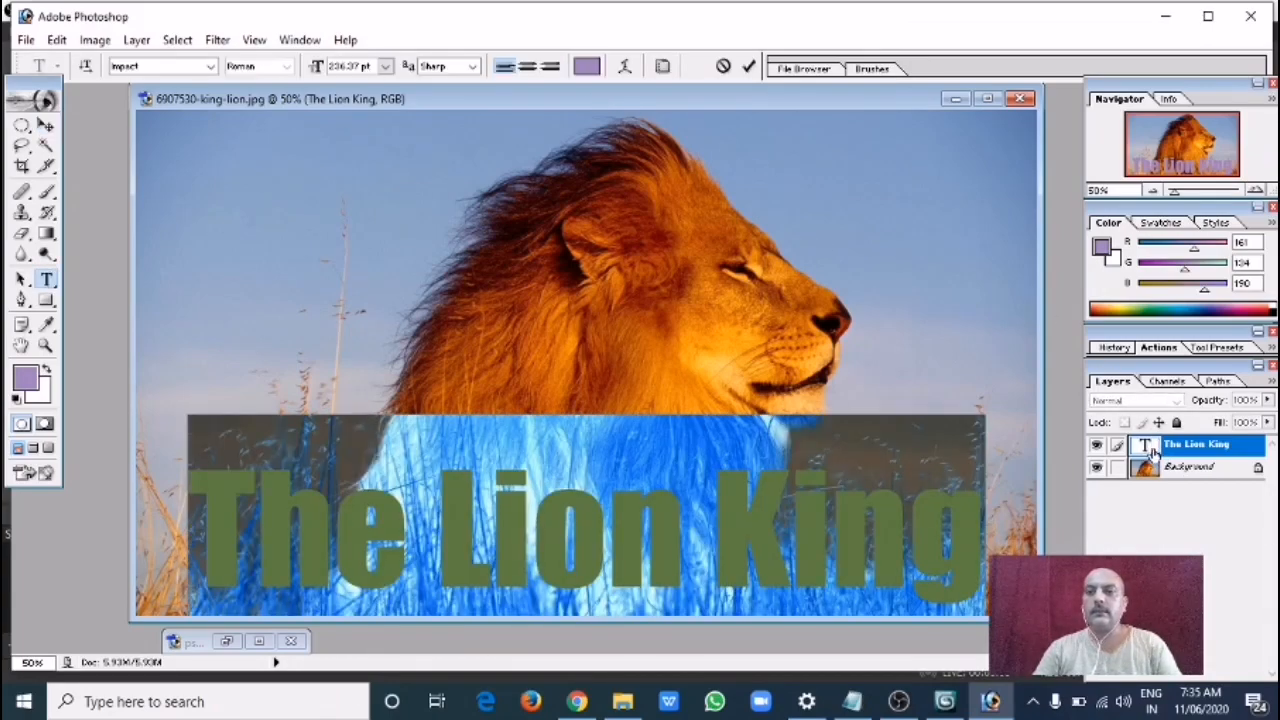
left_click(586, 66)
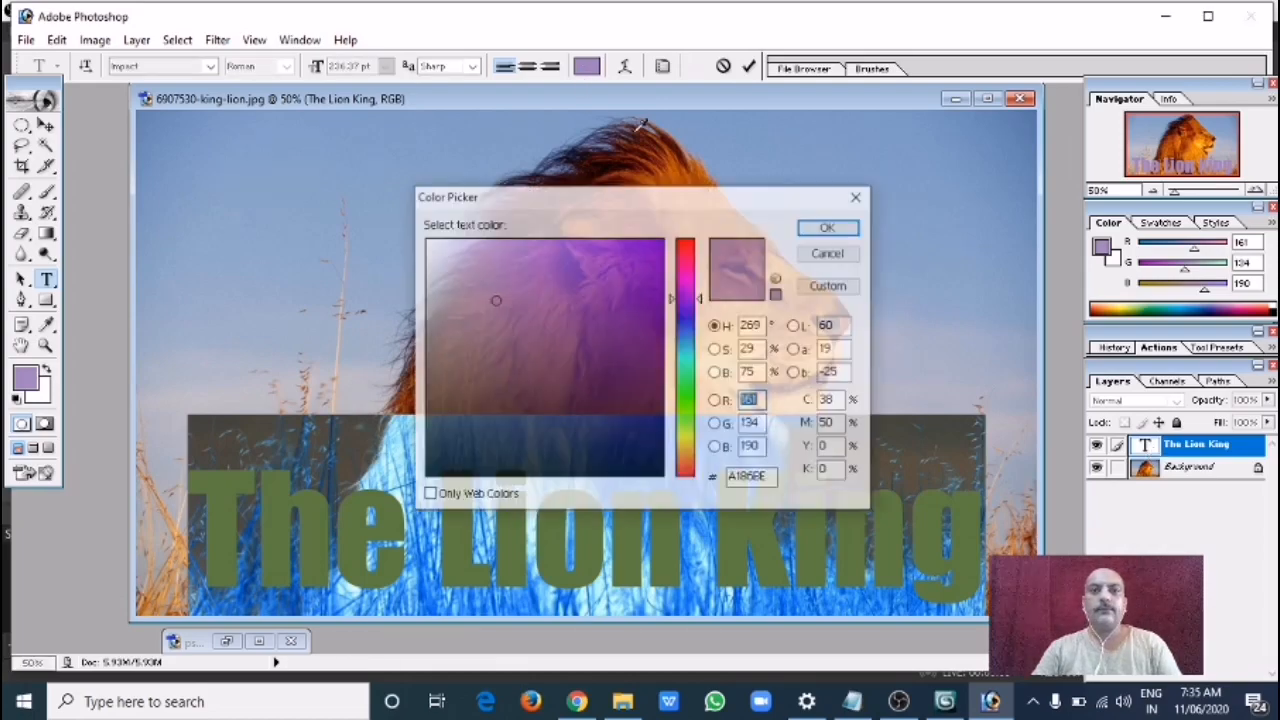
left_click(427, 241)
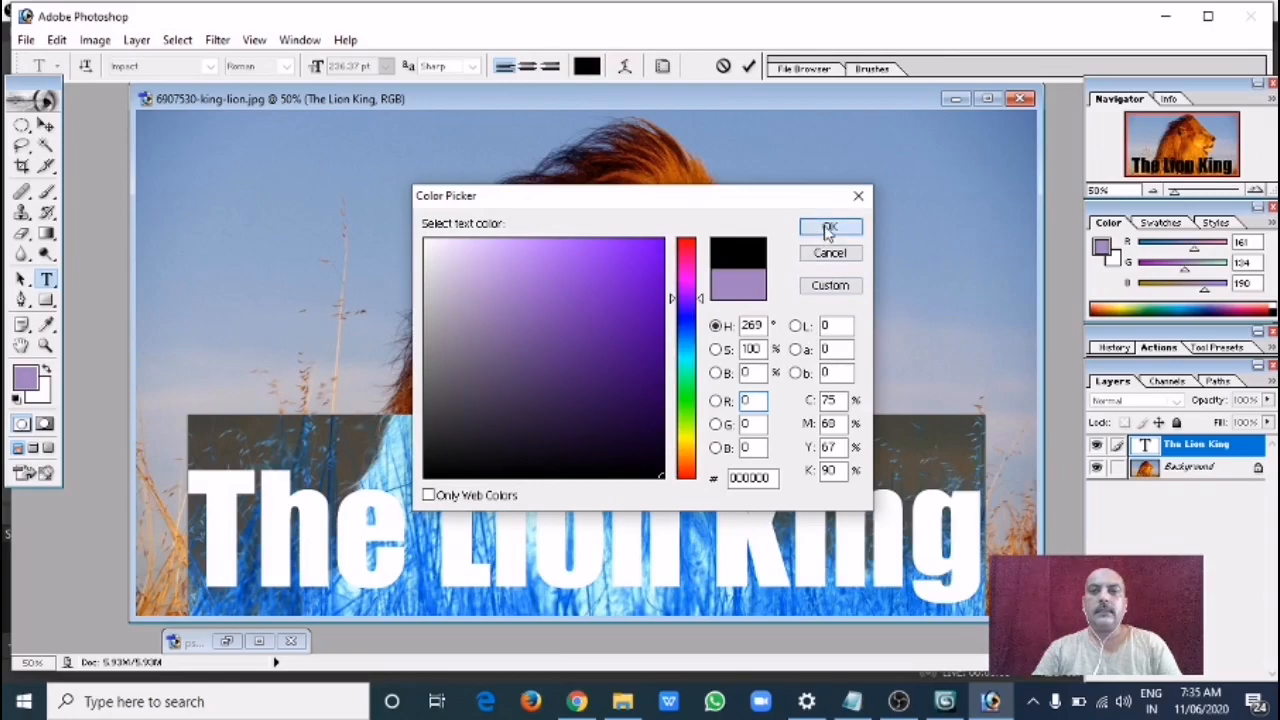
left_click(829, 229)
left_click(45, 124)
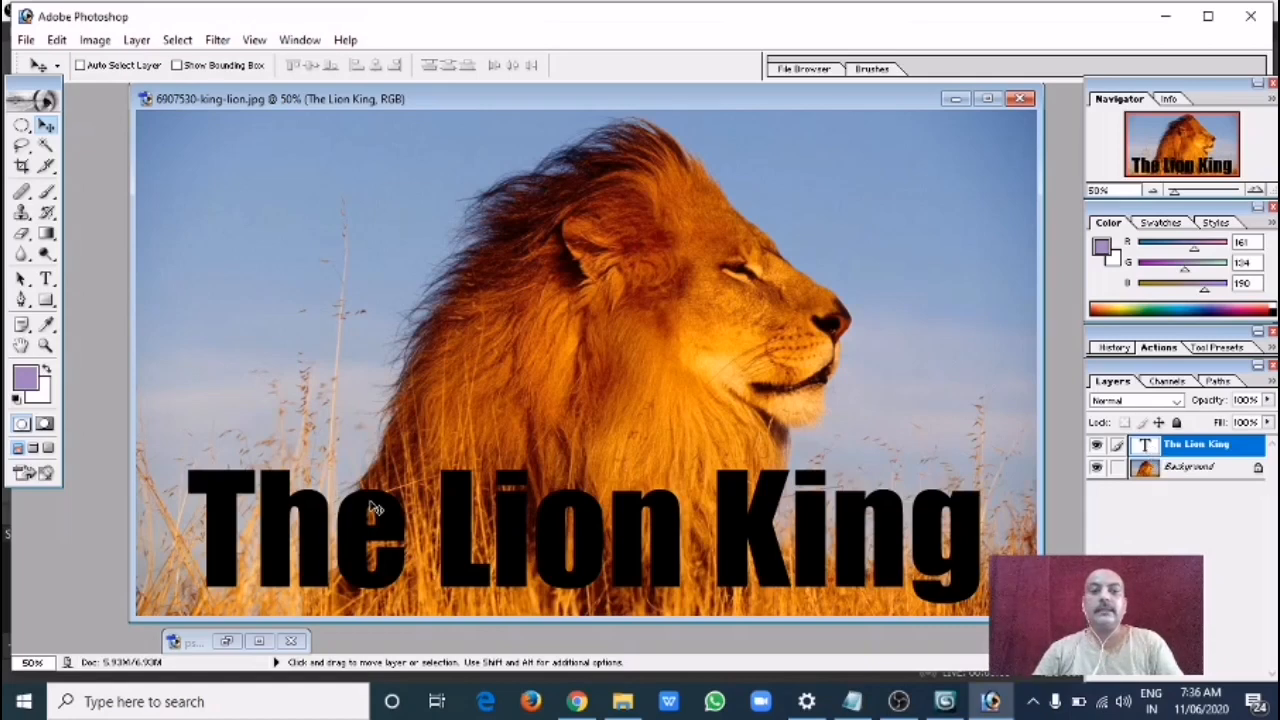
Load the letter shapes of the "The Lion King" text layer as a selection and hide that layer
left_click(1147, 452, "ctrl")
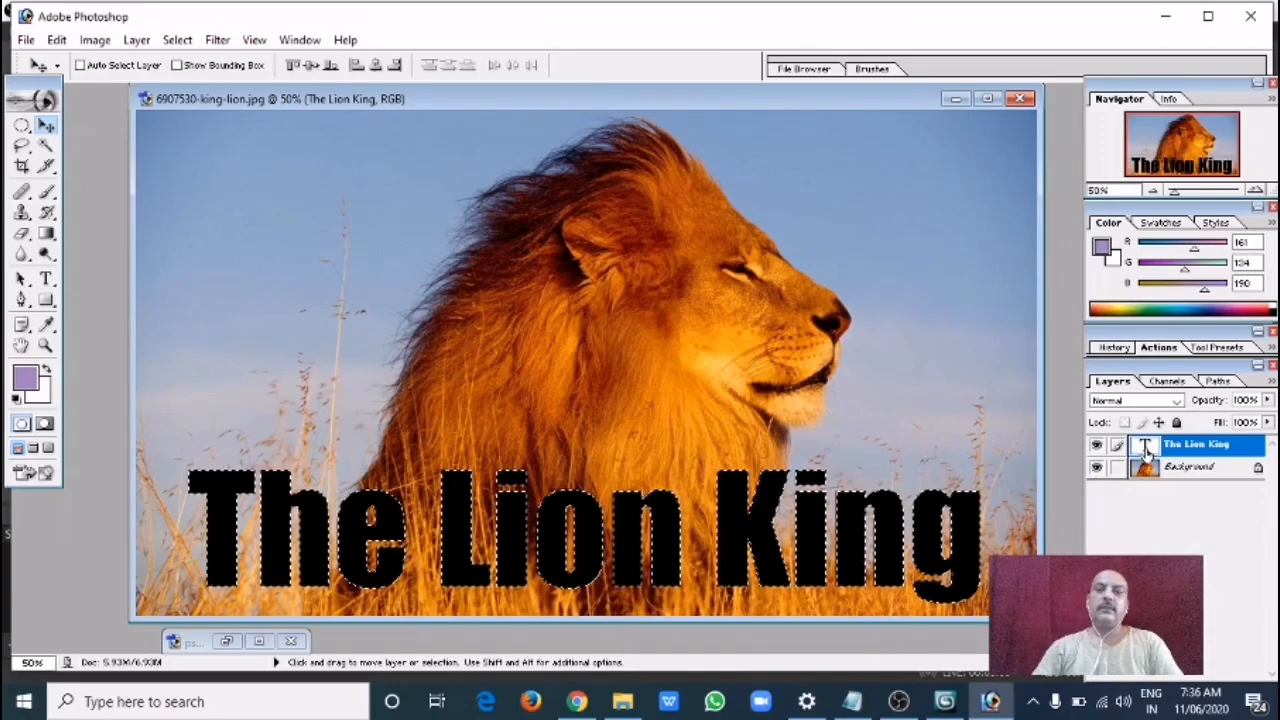
left_click(1096, 445)
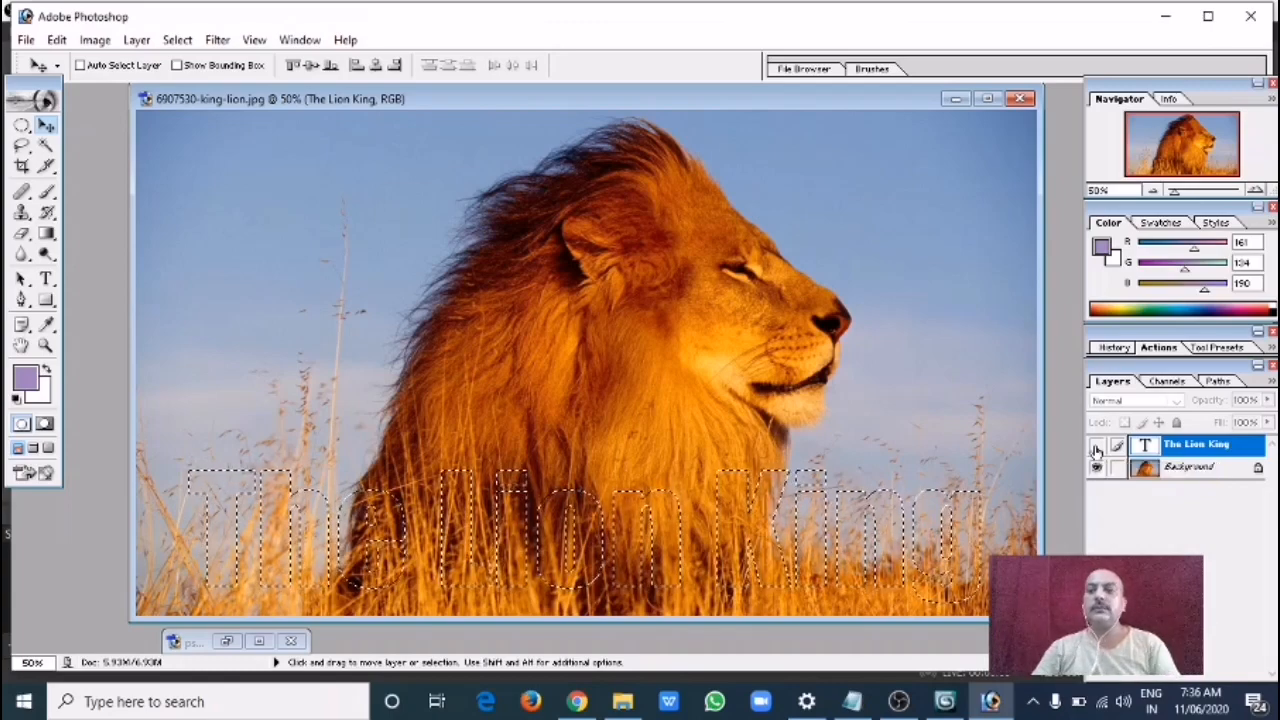
Close the History/Actions palette group and move the Layers palette up over the Color palette's lower part
left_click(1176, 345)
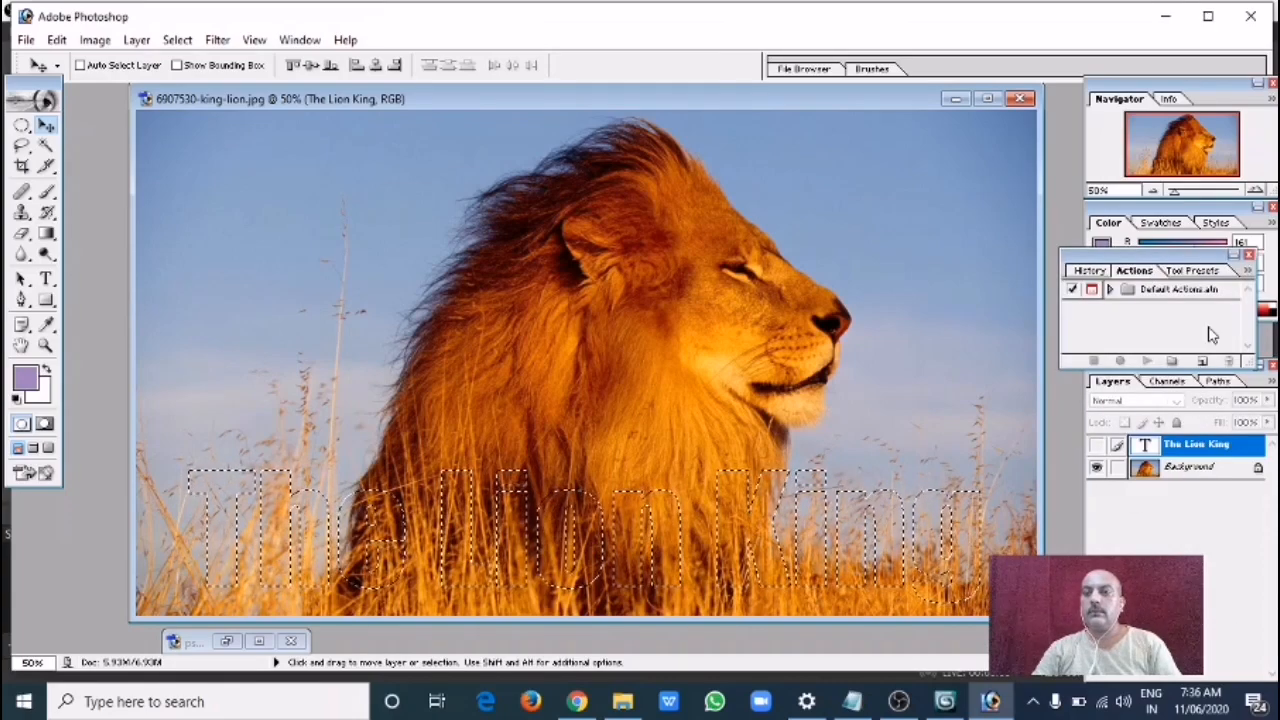
left_click(1249, 255)
left_click_drag(1189, 365, 1159, 254)
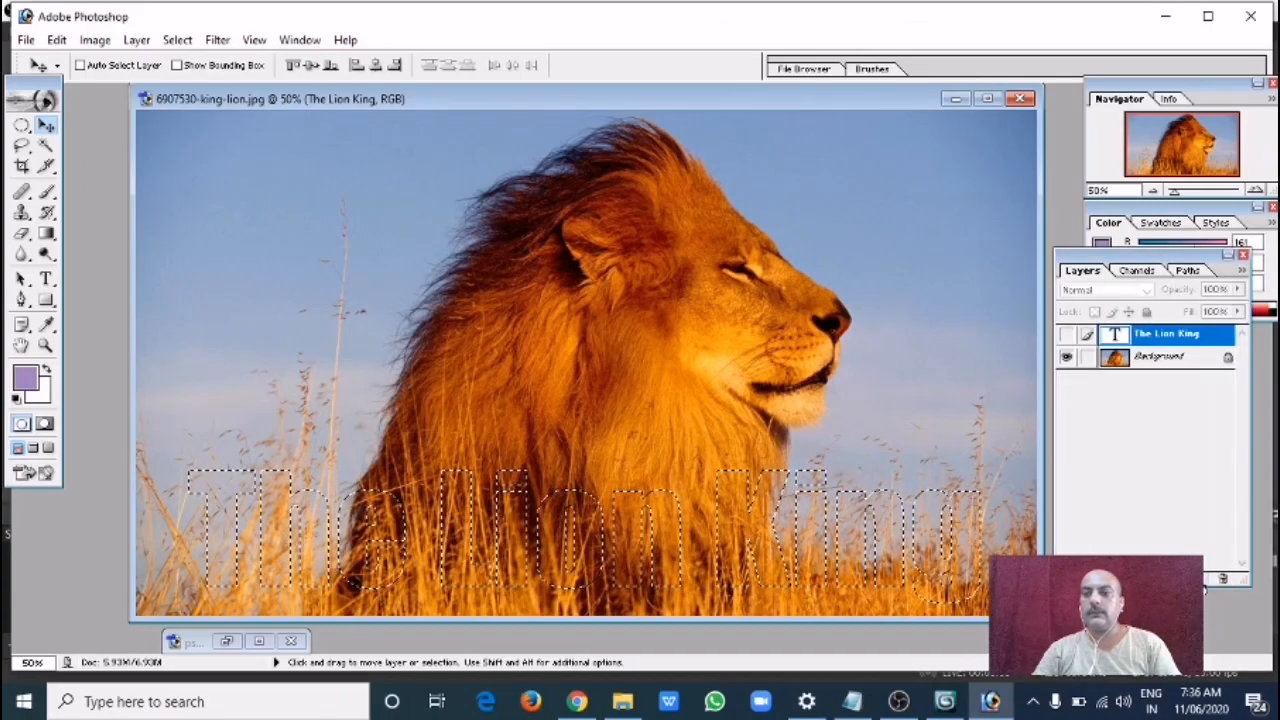
Add a new empty layer above the hidden "The Lion King" text layer and name it "text"
left_click(1204, 588)
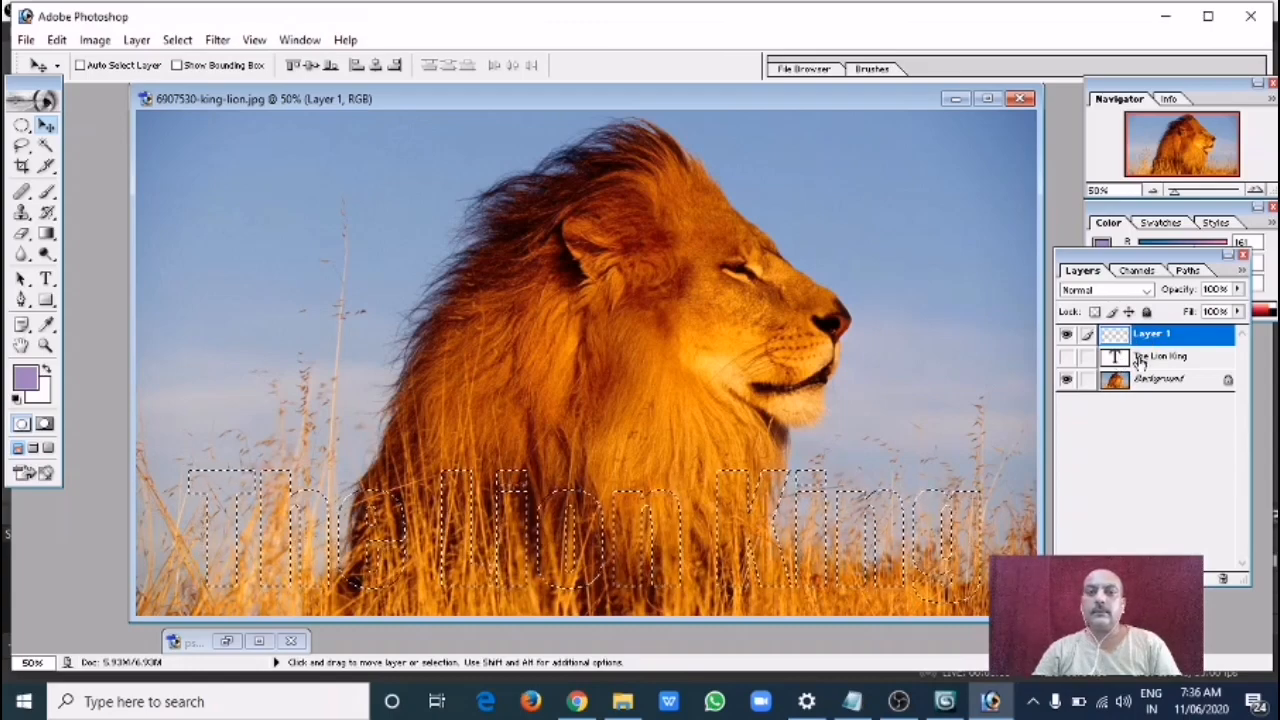
left_click(1066, 357)
left_click(1066, 358)
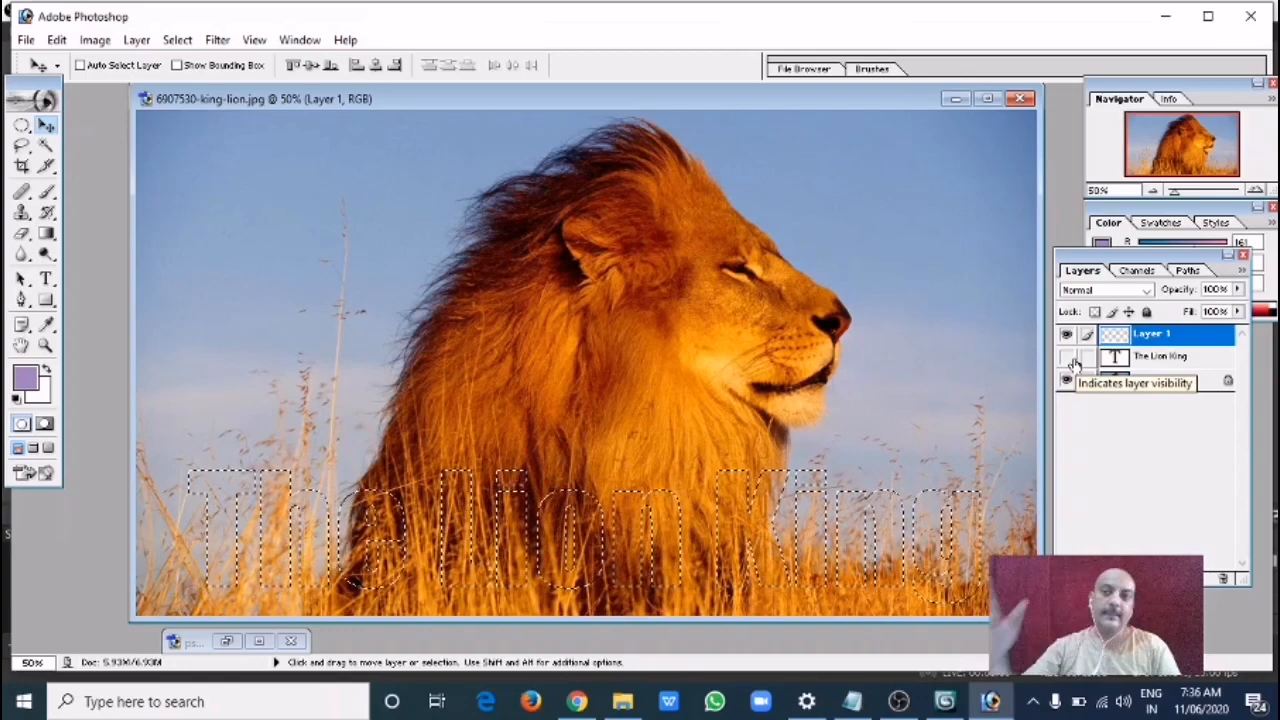
double_click(1148, 336)
type("te")
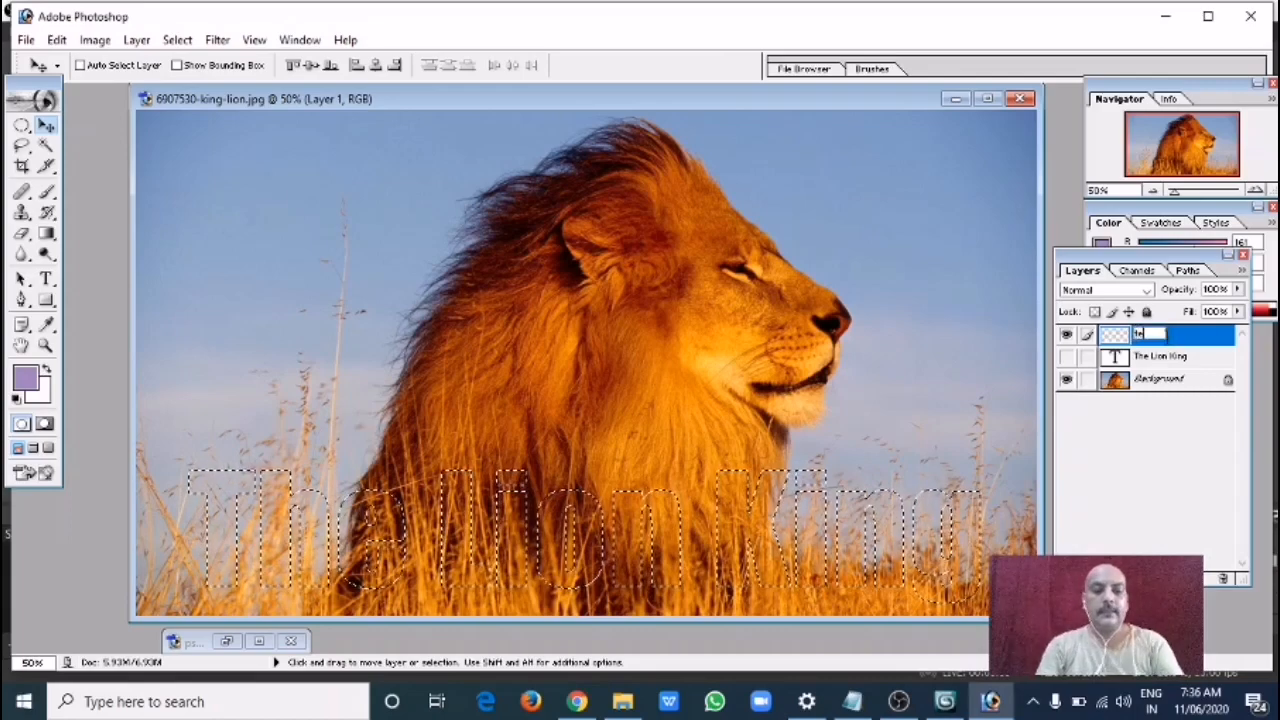
type("st")
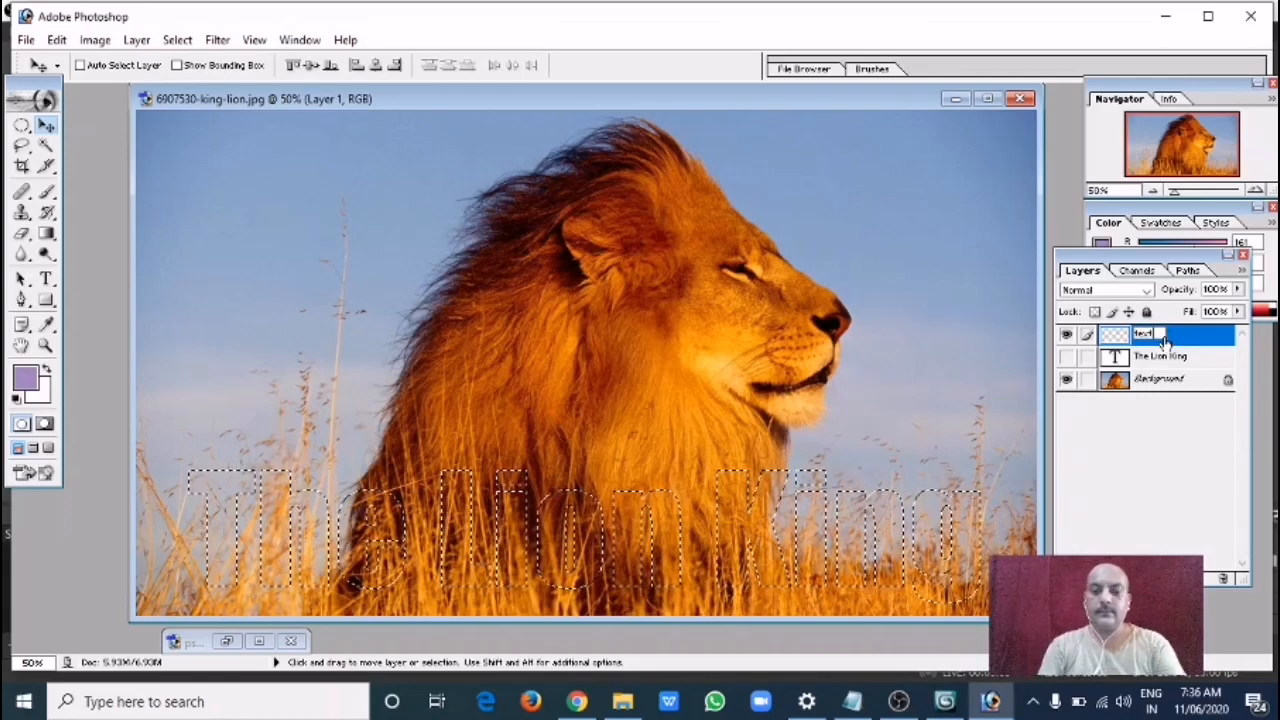
key("Return")
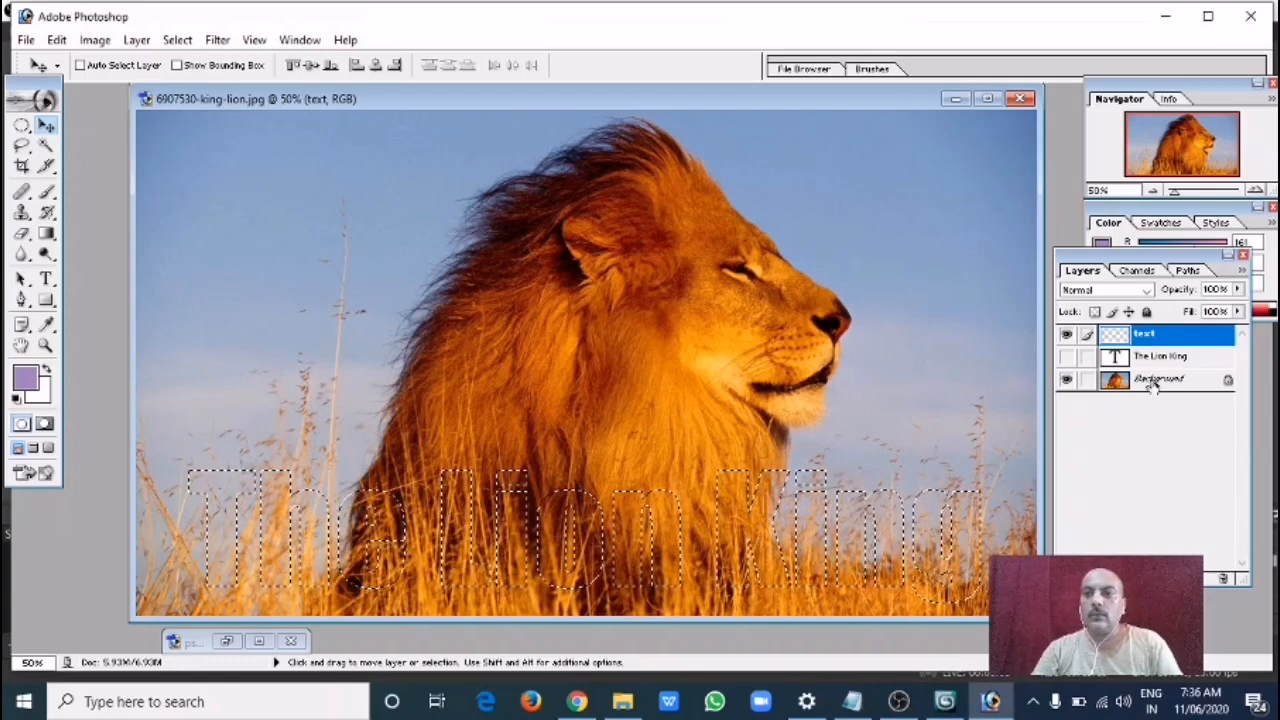
Copy the letter-shaped selection of the Background onto its own layer and keep the "text" and "The Lion King" layers hidden
left_click(1155, 384)
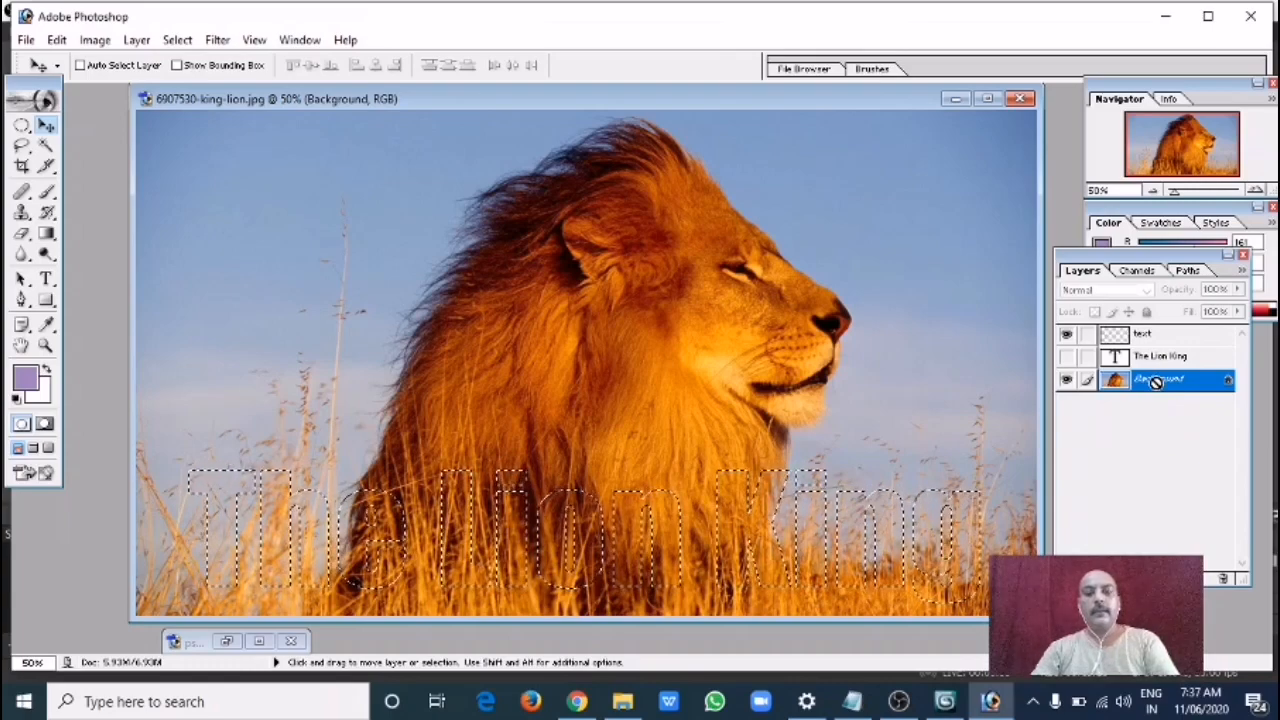
key("ctrl+j")
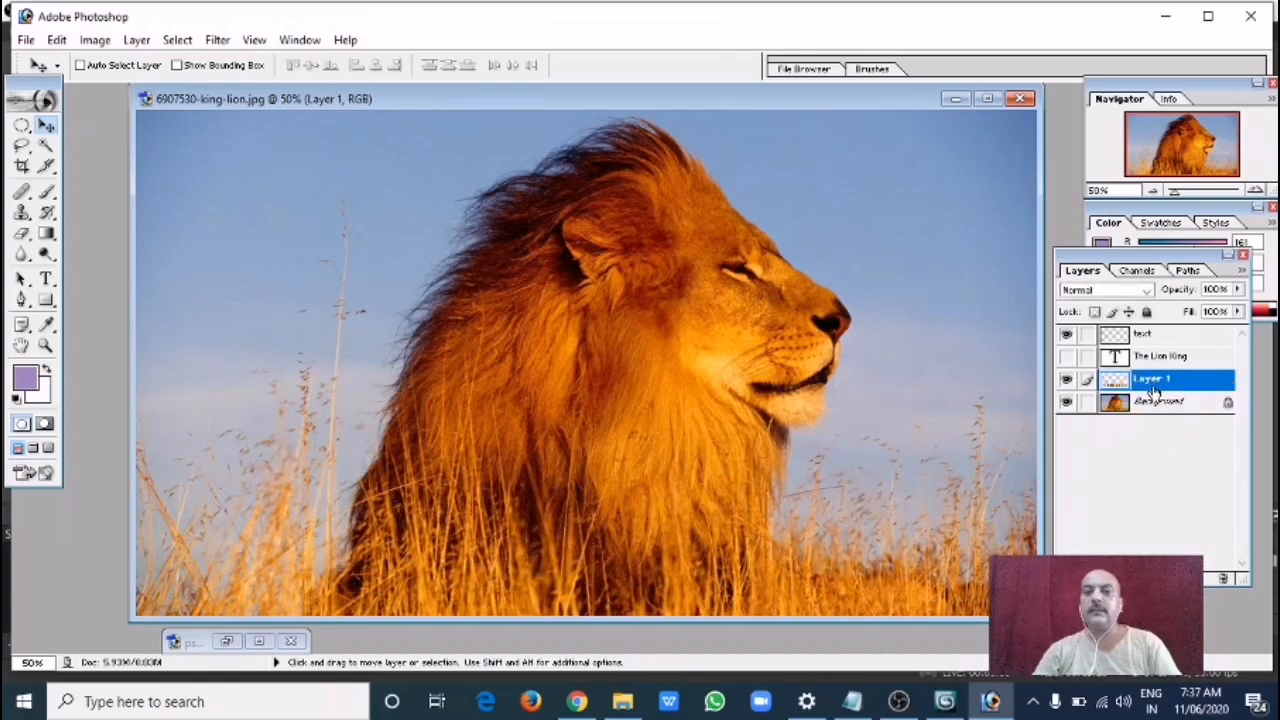
left_click(1066, 334)
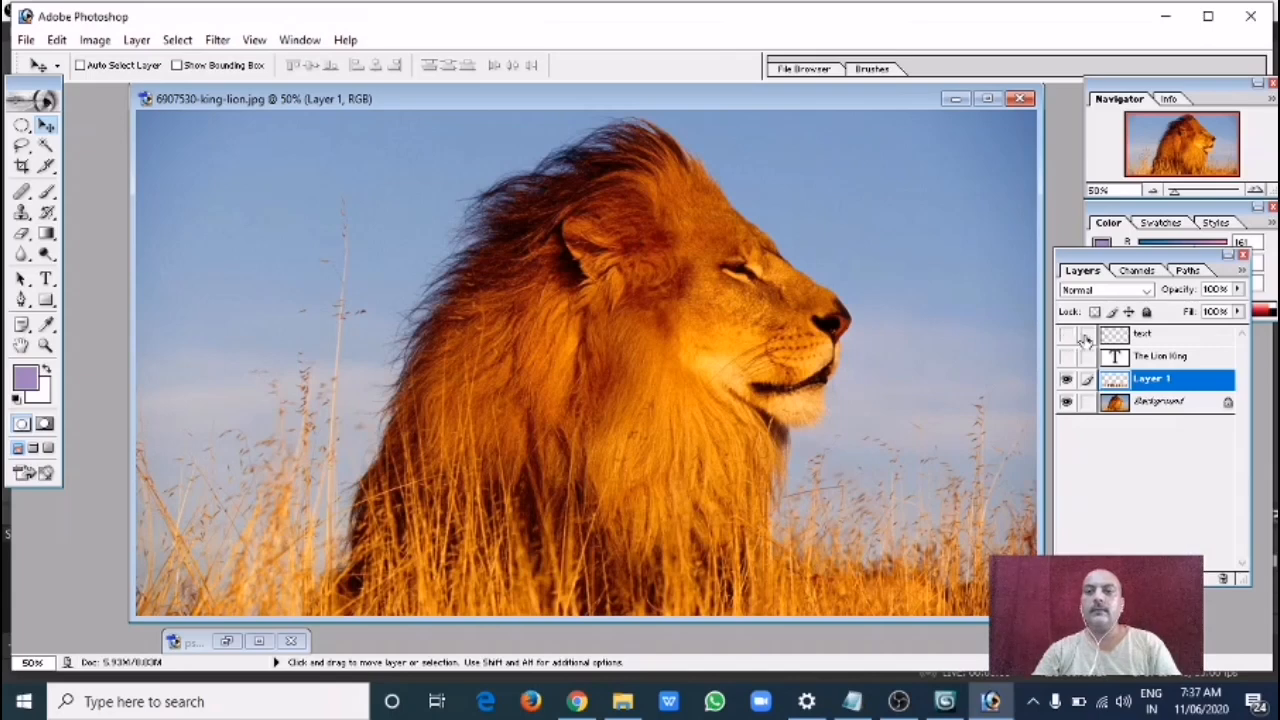
left_click(1155, 338)
left_click(1157, 358)
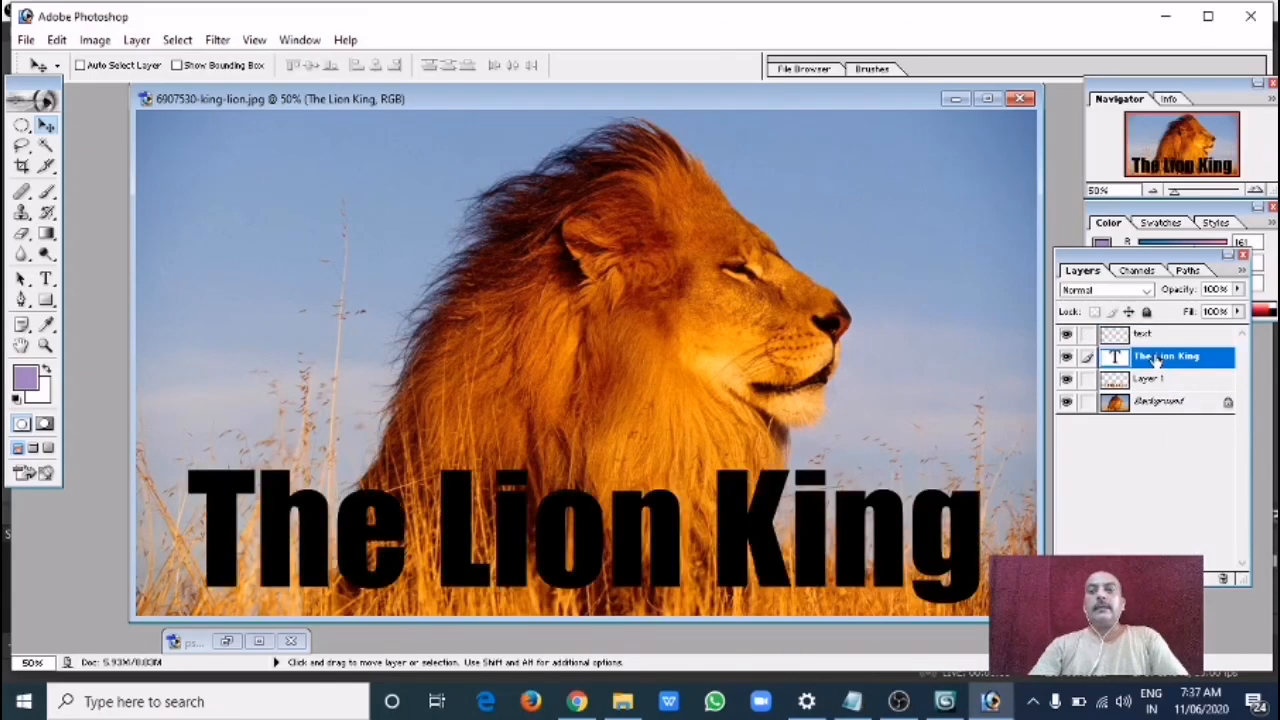
left_click(1066, 357)
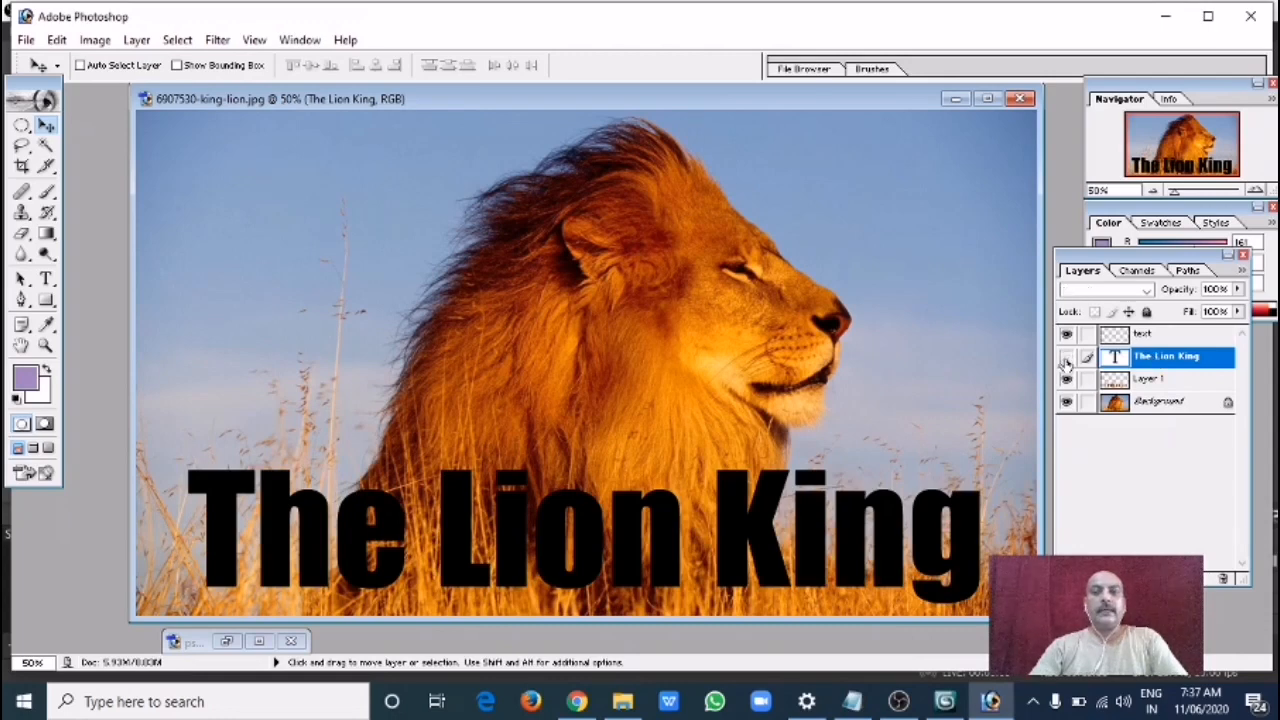
left_click(1067, 336)
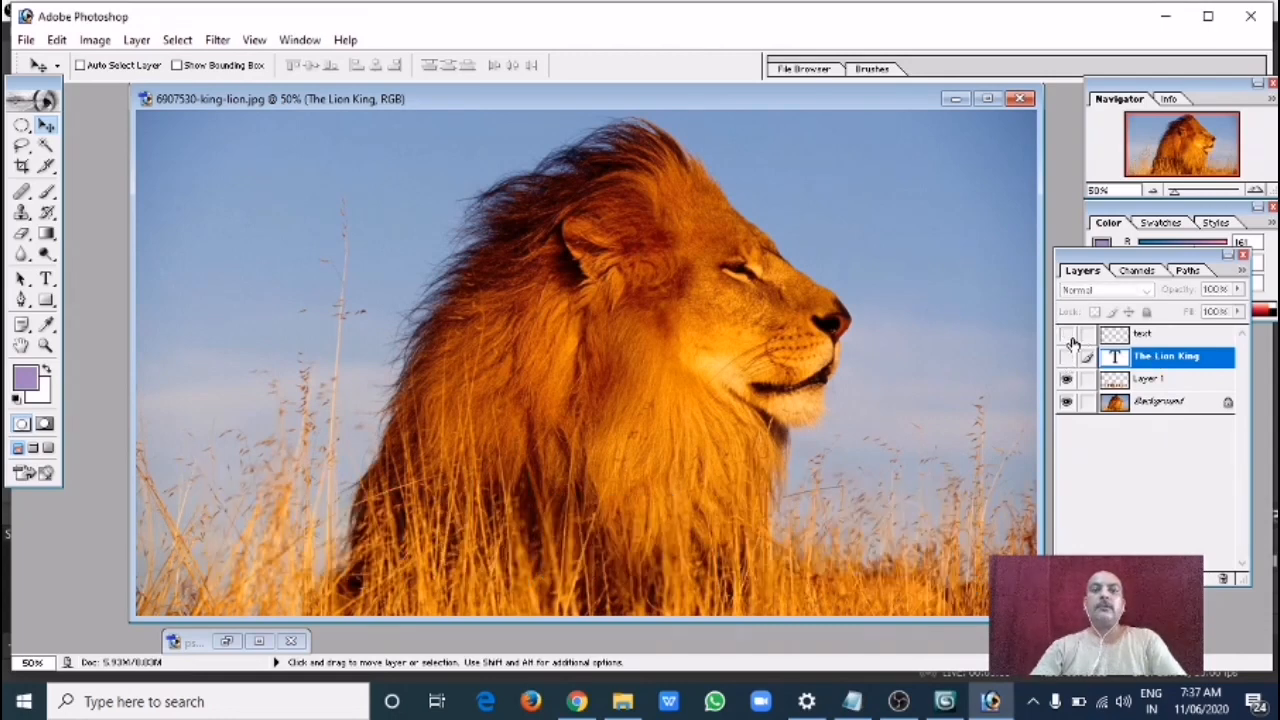
Rename the layer holding the copied letter shapes as "extracted"
left_click(1147, 402)
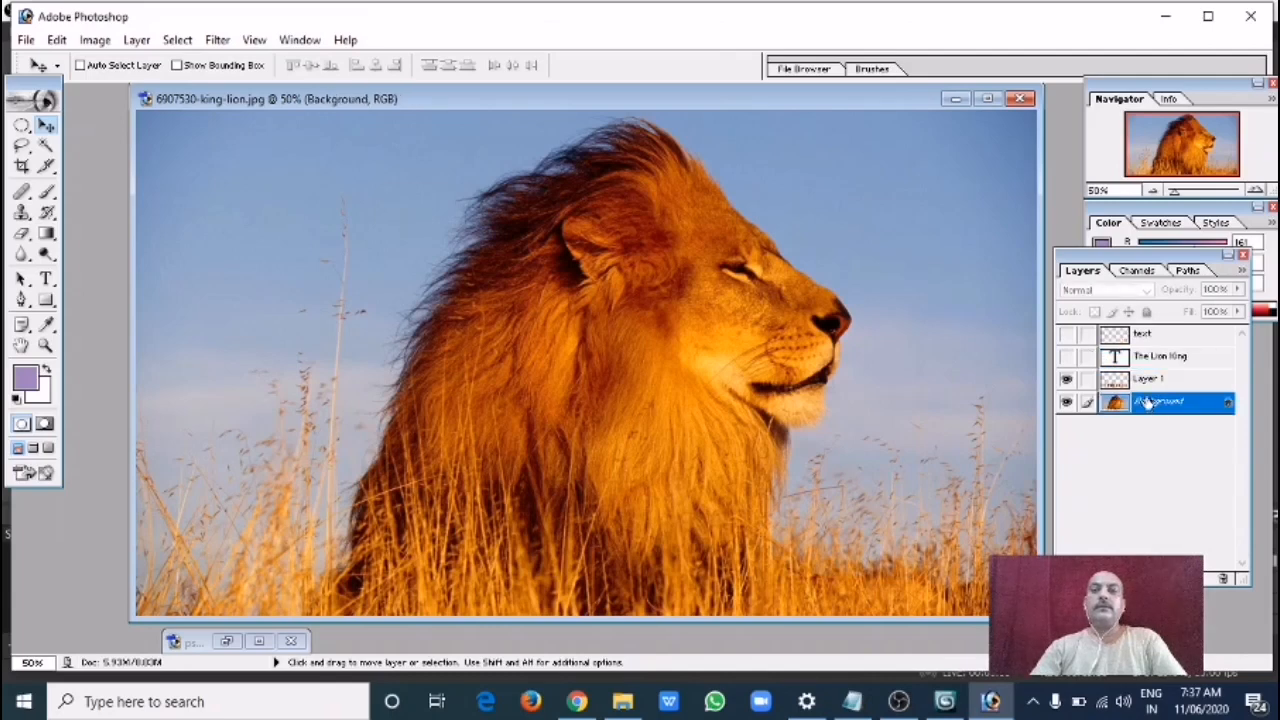
left_click(1150, 382)
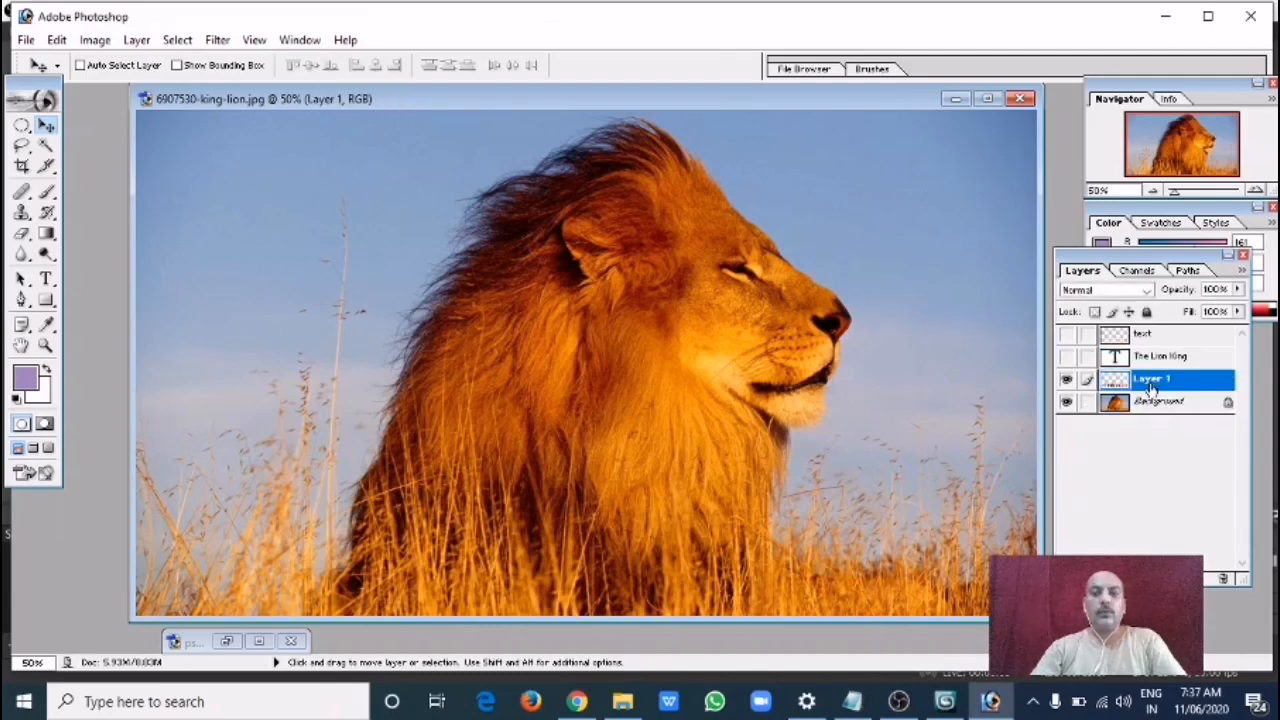
double_click(1150, 383)
type("exe")
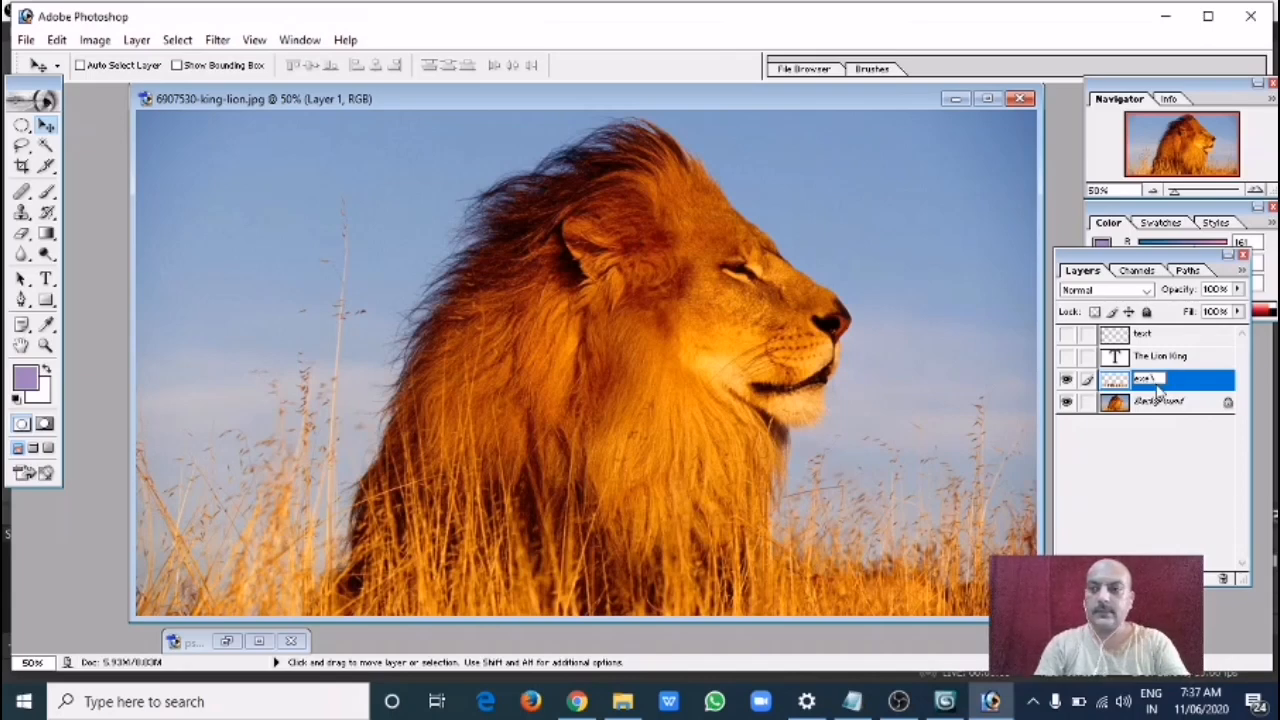
key("BackSpace")
key("BackSpace")
type("tracte")
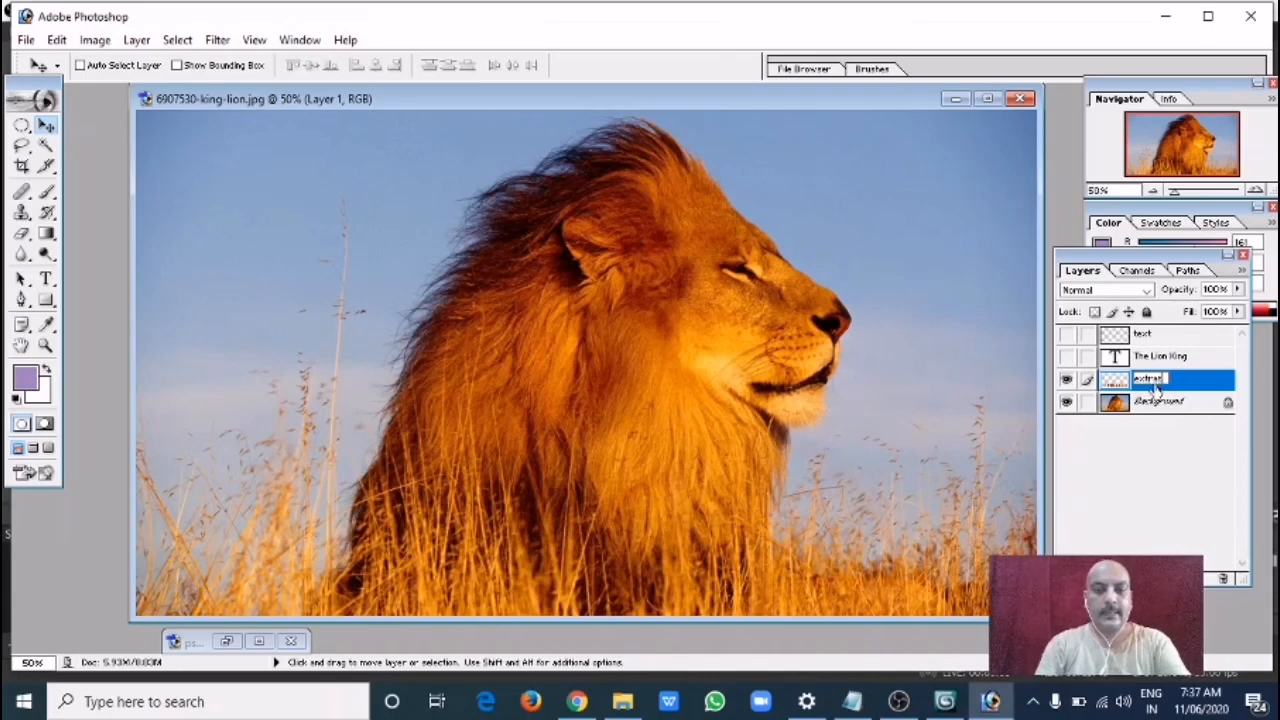
type("d")
key("Return")
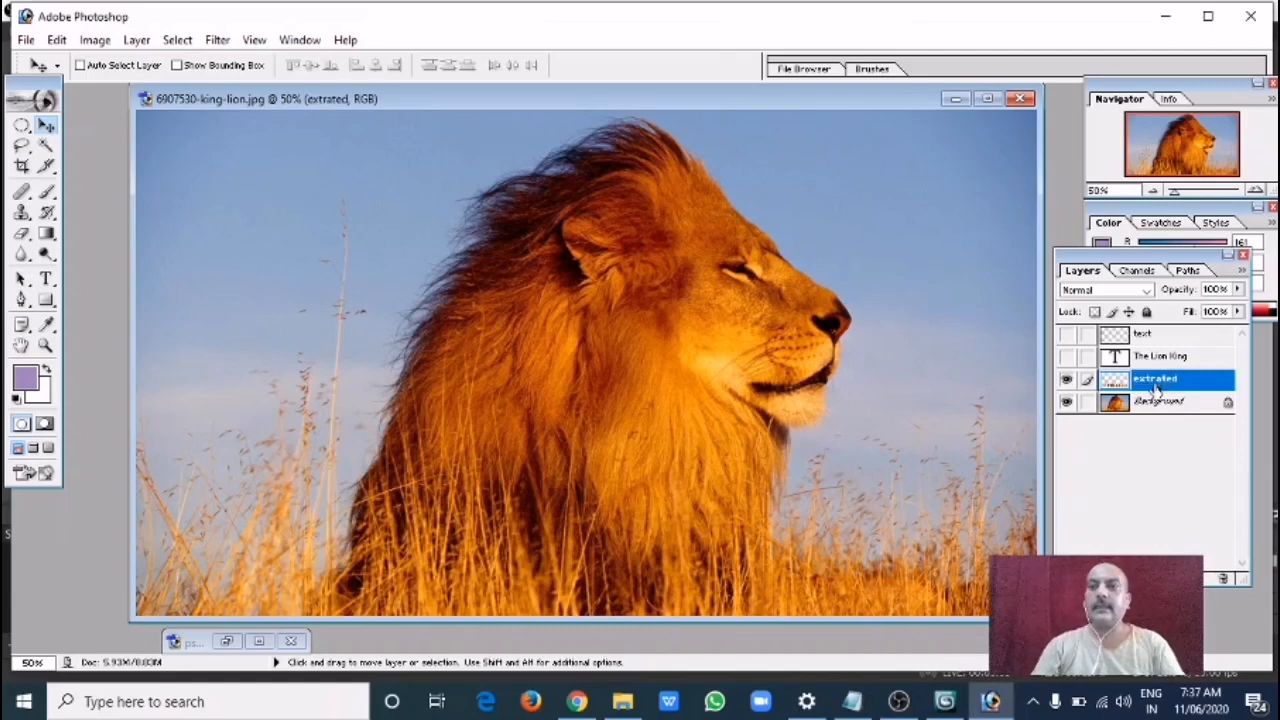
double_click(1158, 380)
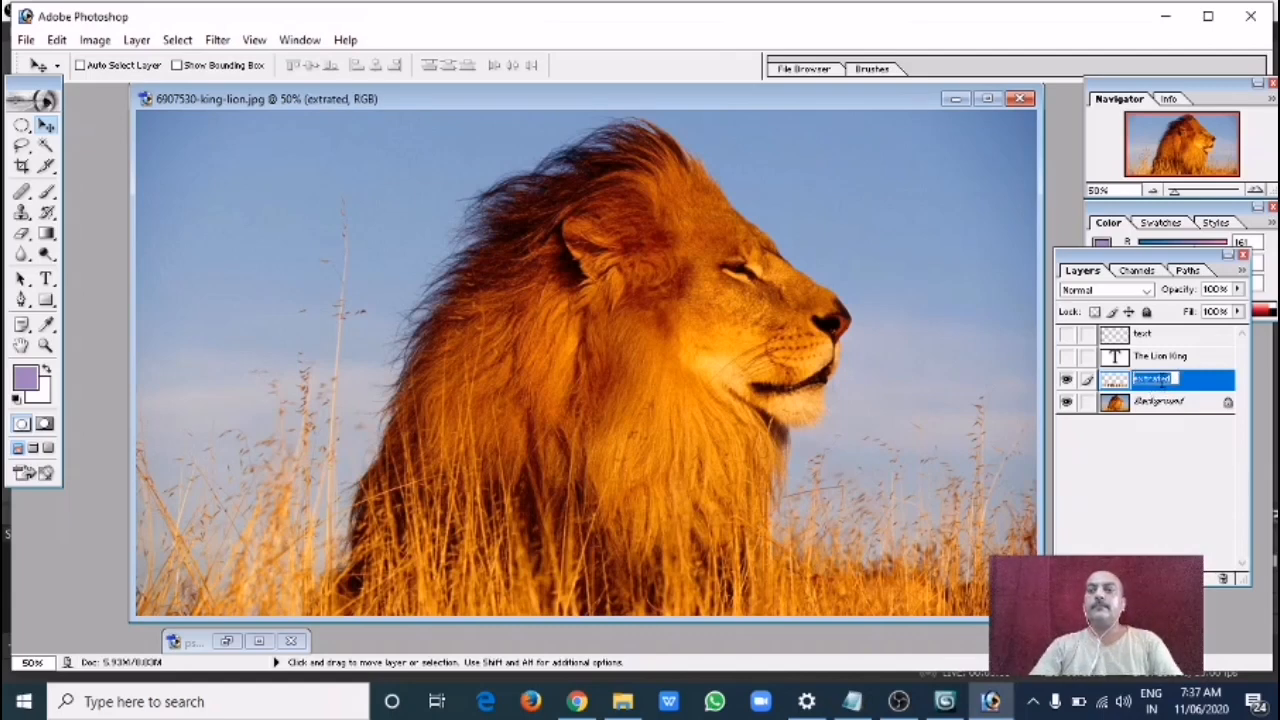
left_click(1163, 378)
type("c")
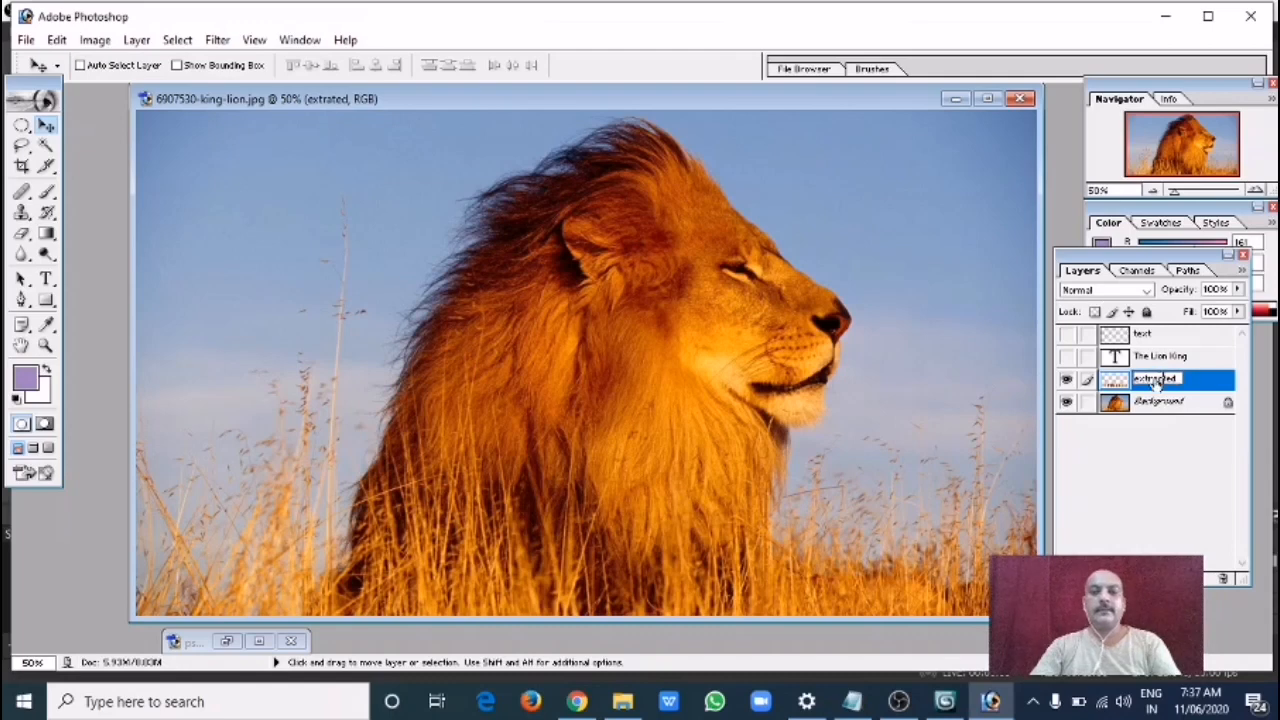
left_click(1152, 400)
left_click(1155, 380)
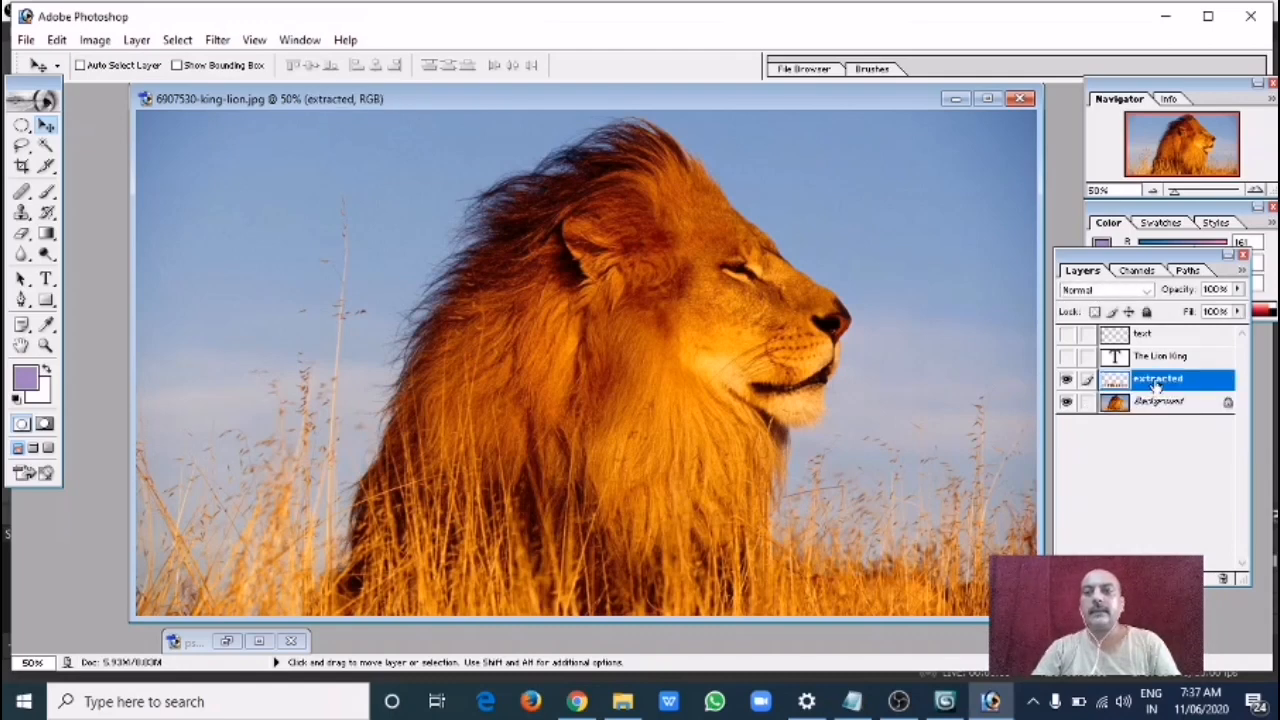
Extend the "extracted" layer's name to "extracted_txt_BG" and widen the Layers palette so the full name fits
double_click(1157, 382)
left_click(1180, 379)
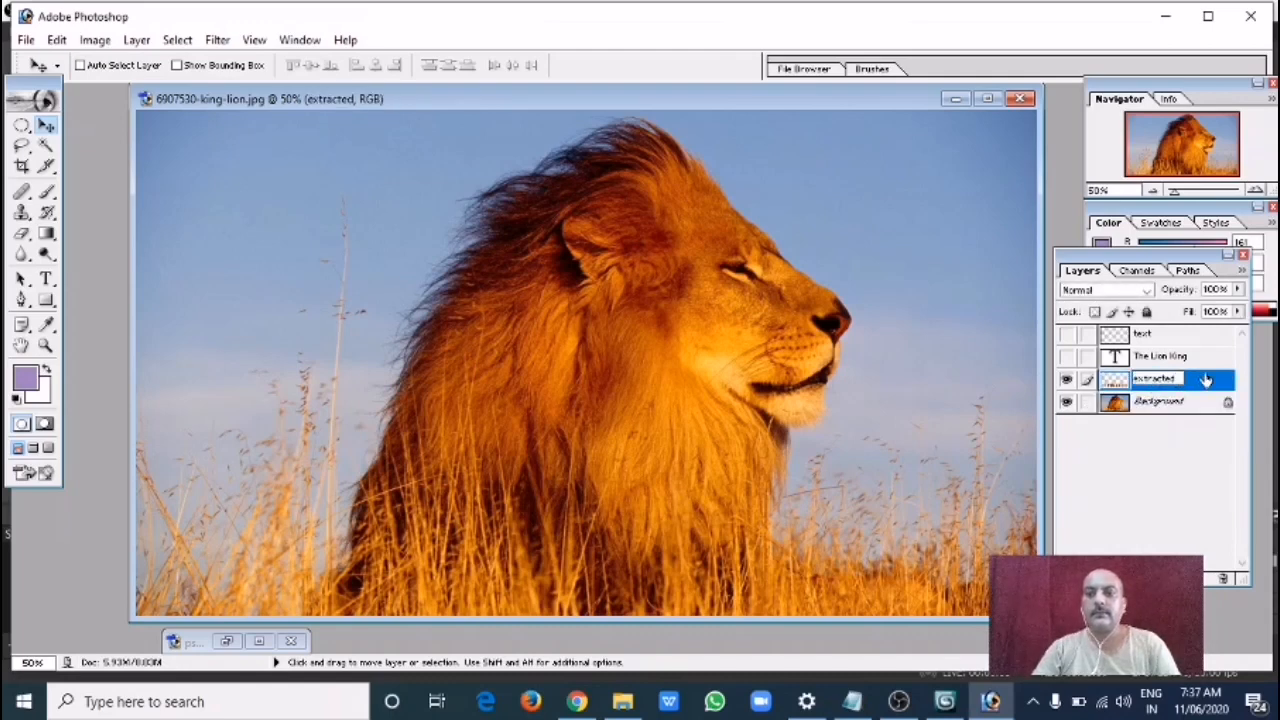
type("_")
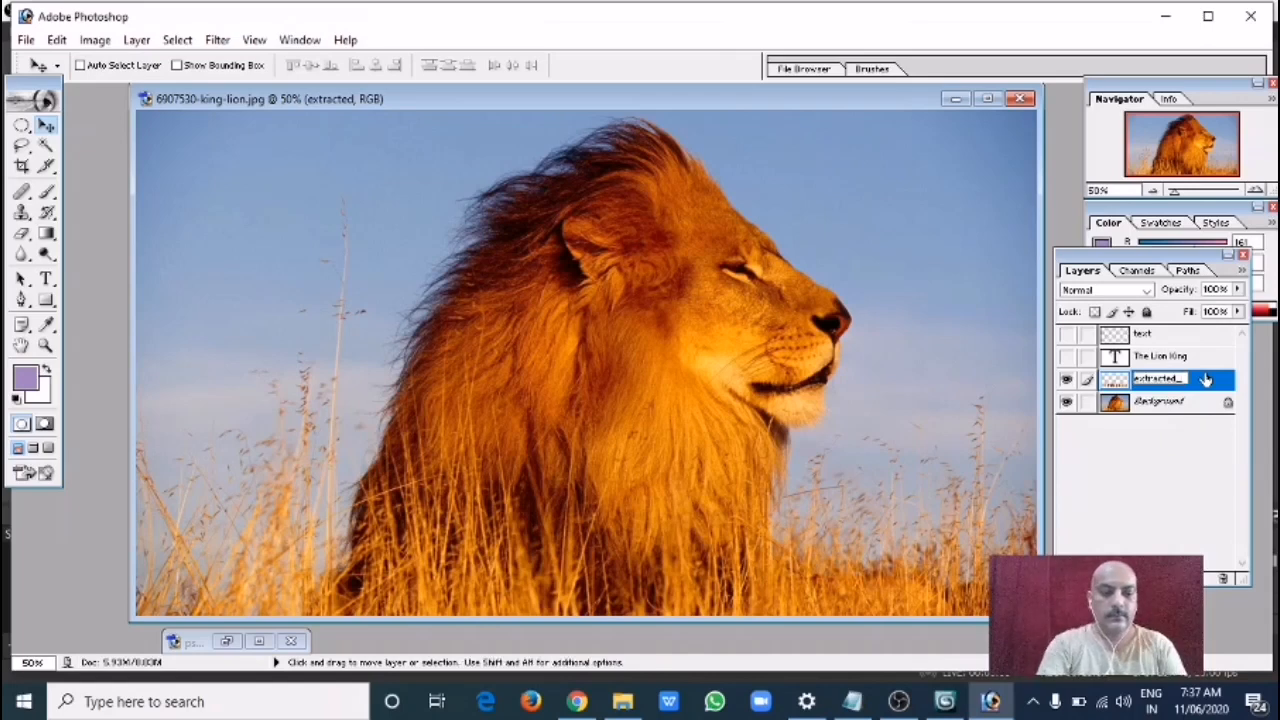
type("txt_")
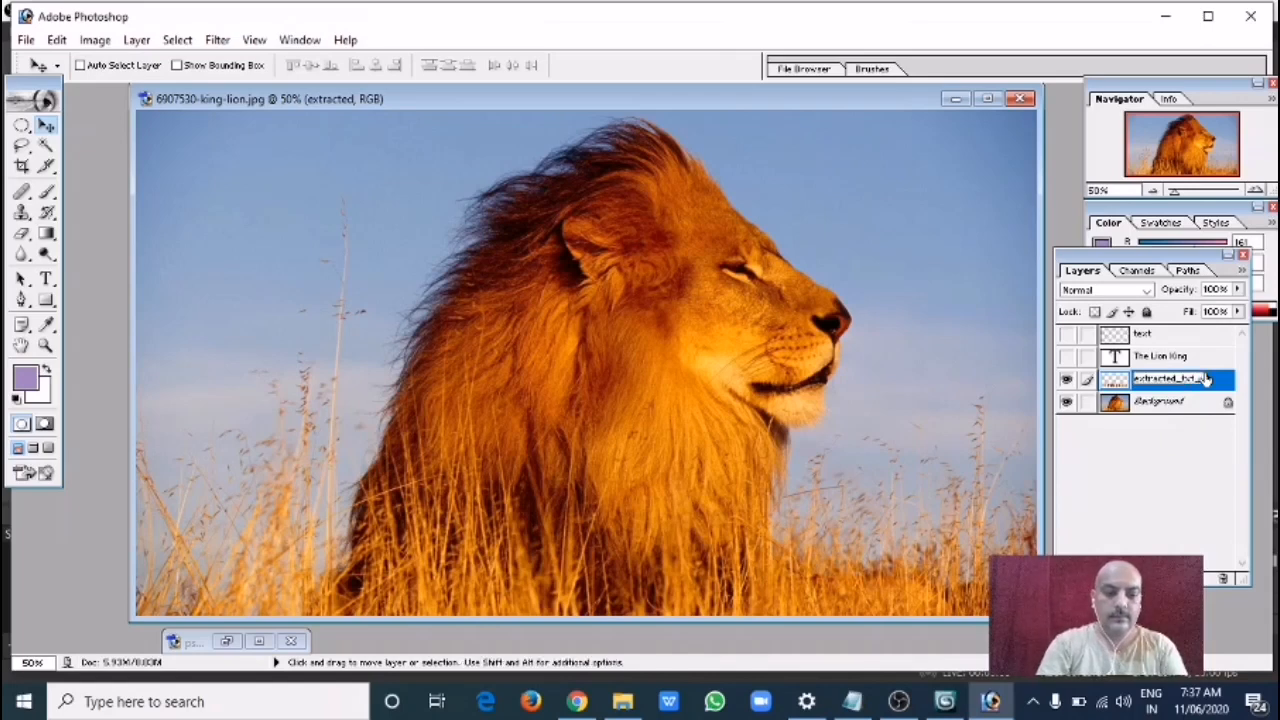
type("01")
key("Return")
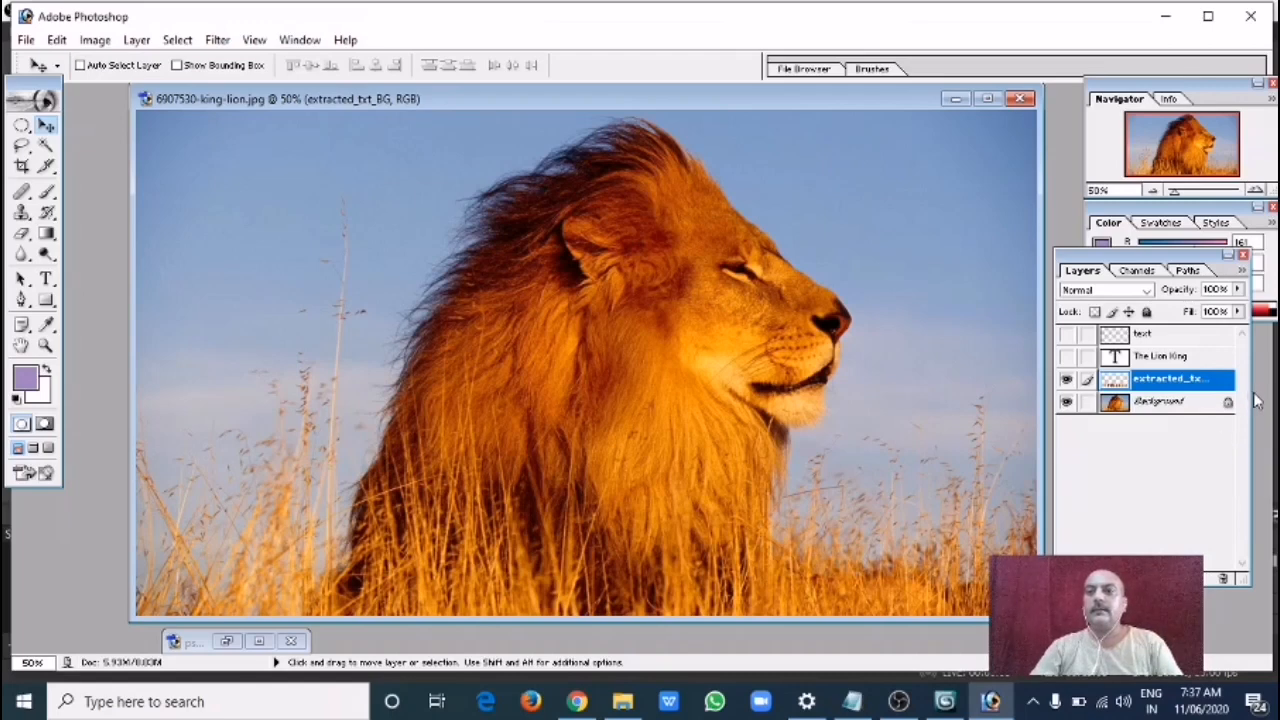
left_click_drag(1250, 400, 1275, 400)
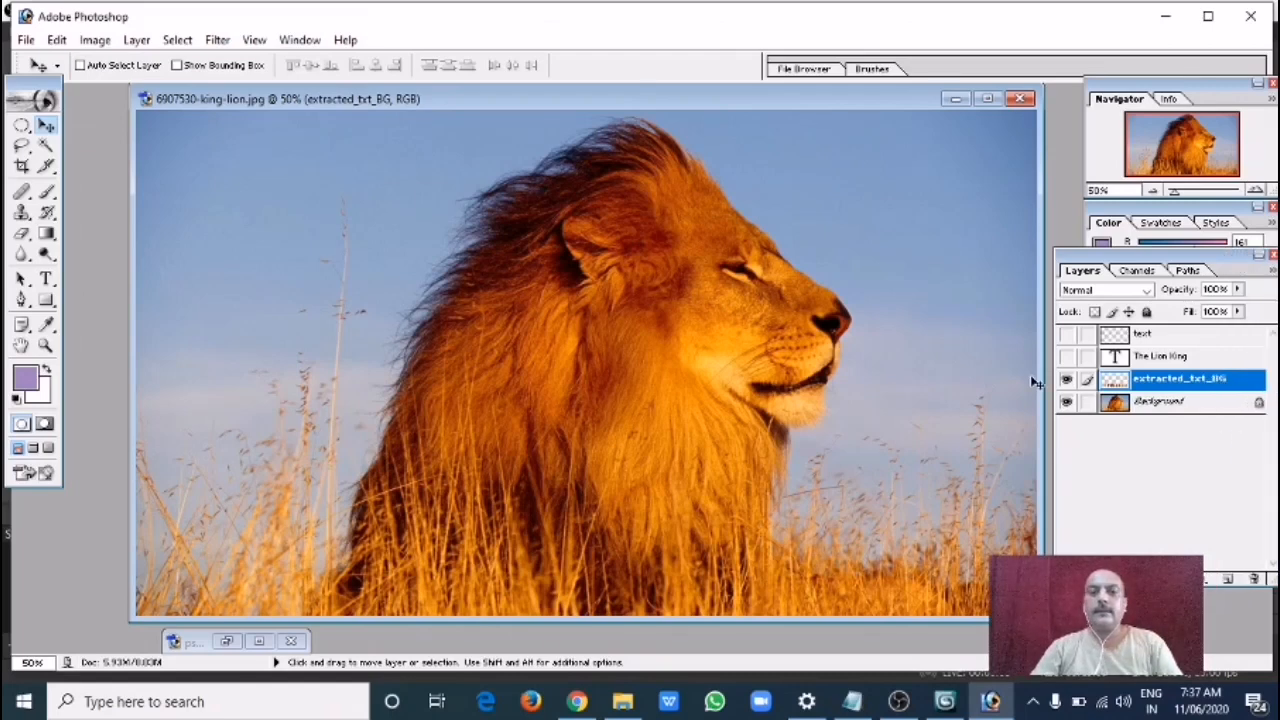
Give the extracted_txt_BG layer a Drop Shadow with distance 14 px, spread 18%, size 0 px and a curved contour
right_click(1115, 378)
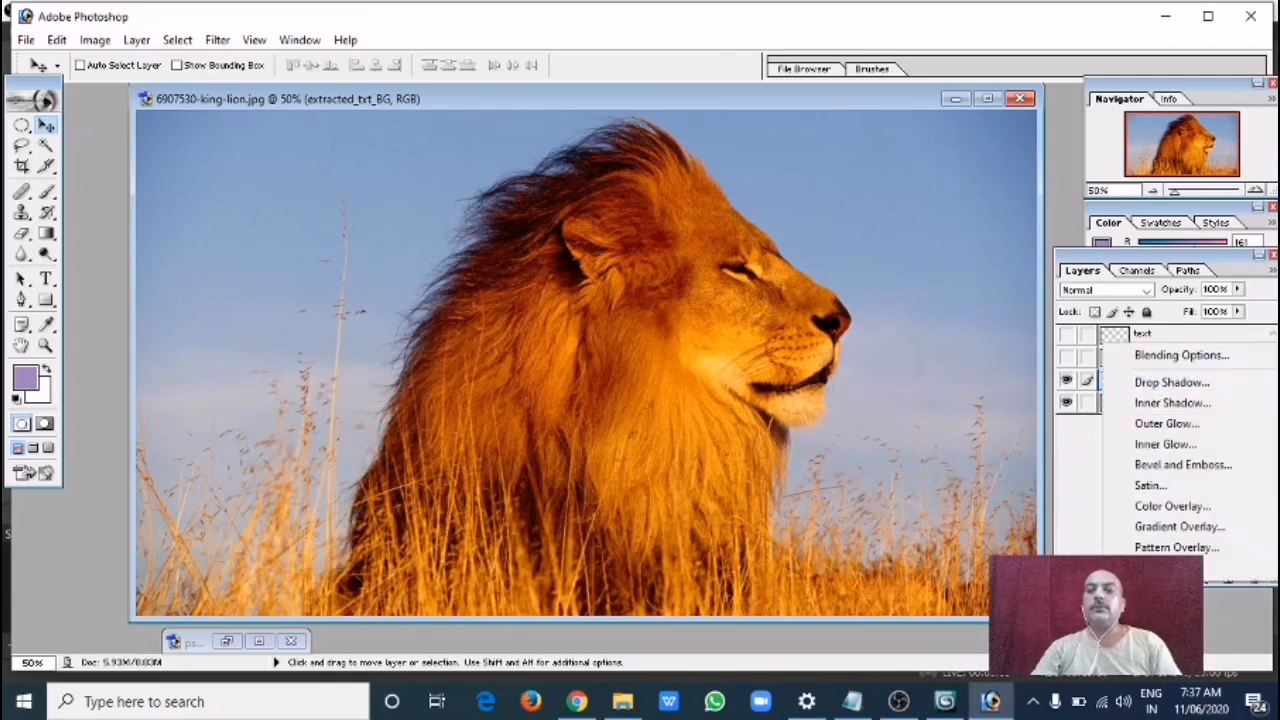
left_click(1158, 383)
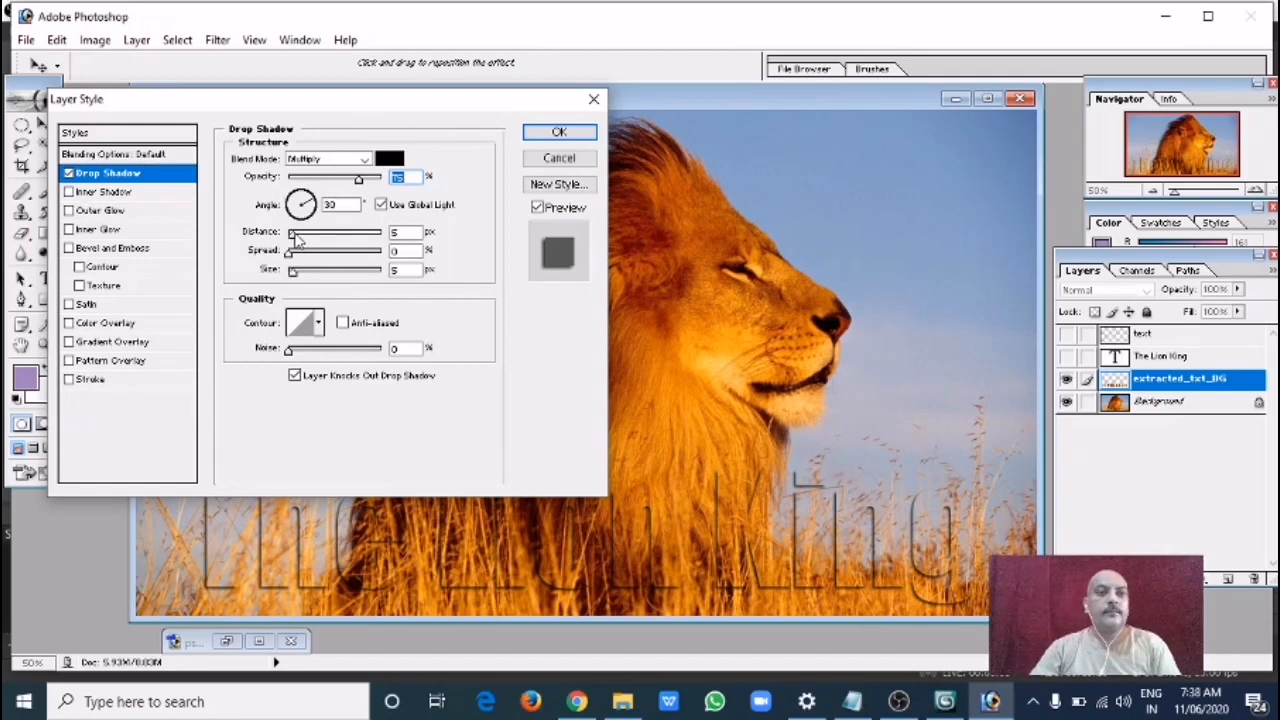
left_click_drag(296, 232, 282, 280)
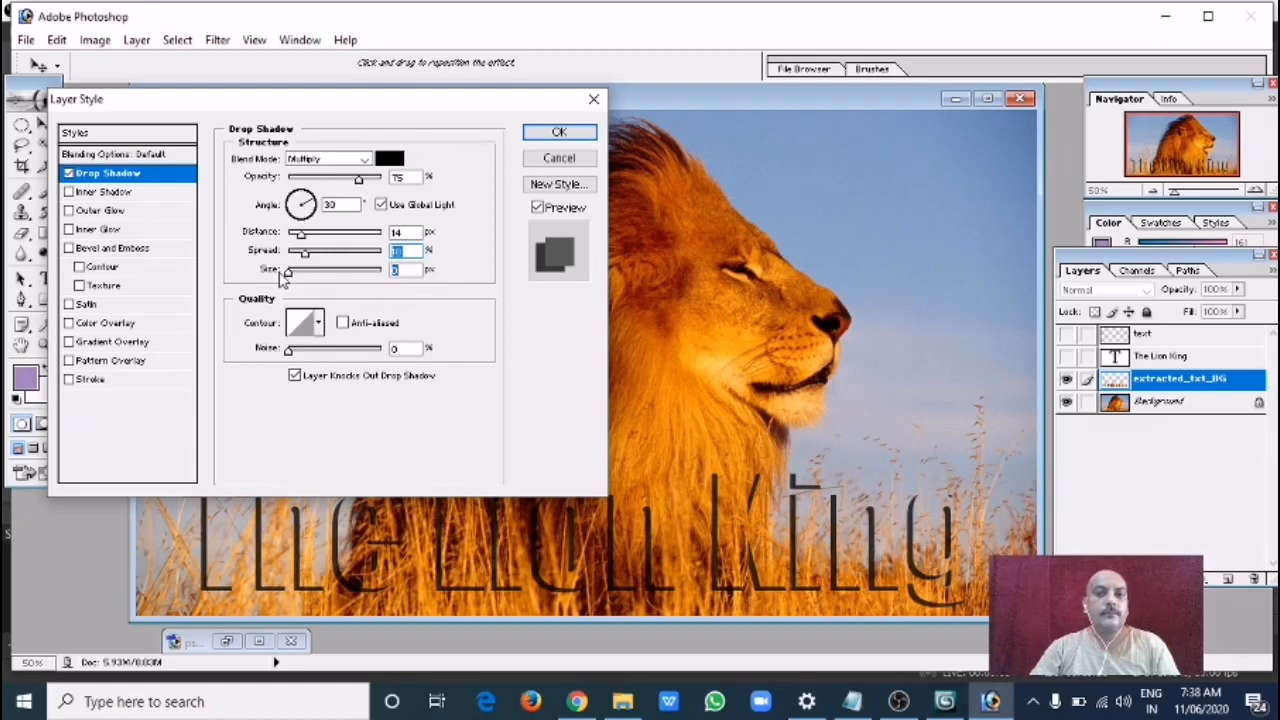
left_click(316, 324)
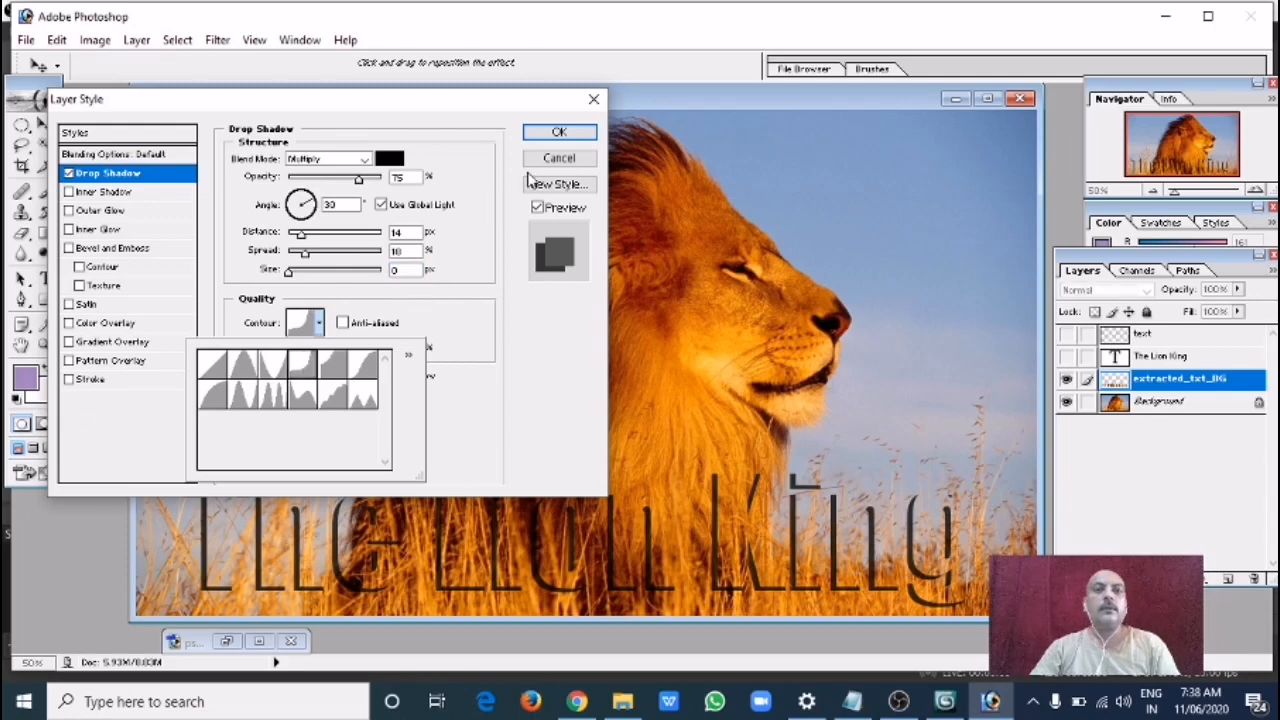
Add Bevel and Emboss to the extracted letters, try several styles, choose Pillow Emboss, and move the Layer Style dialog off the lettering
left_click(103, 250)
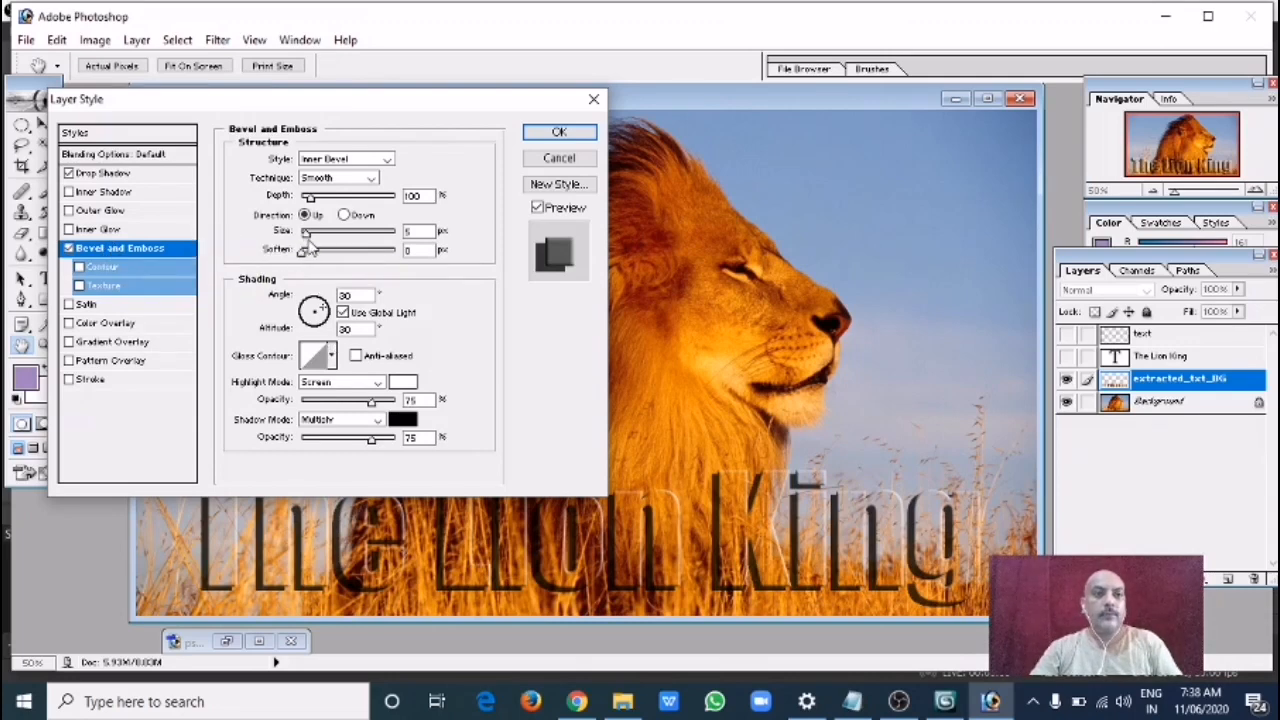
left_click(330, 159)
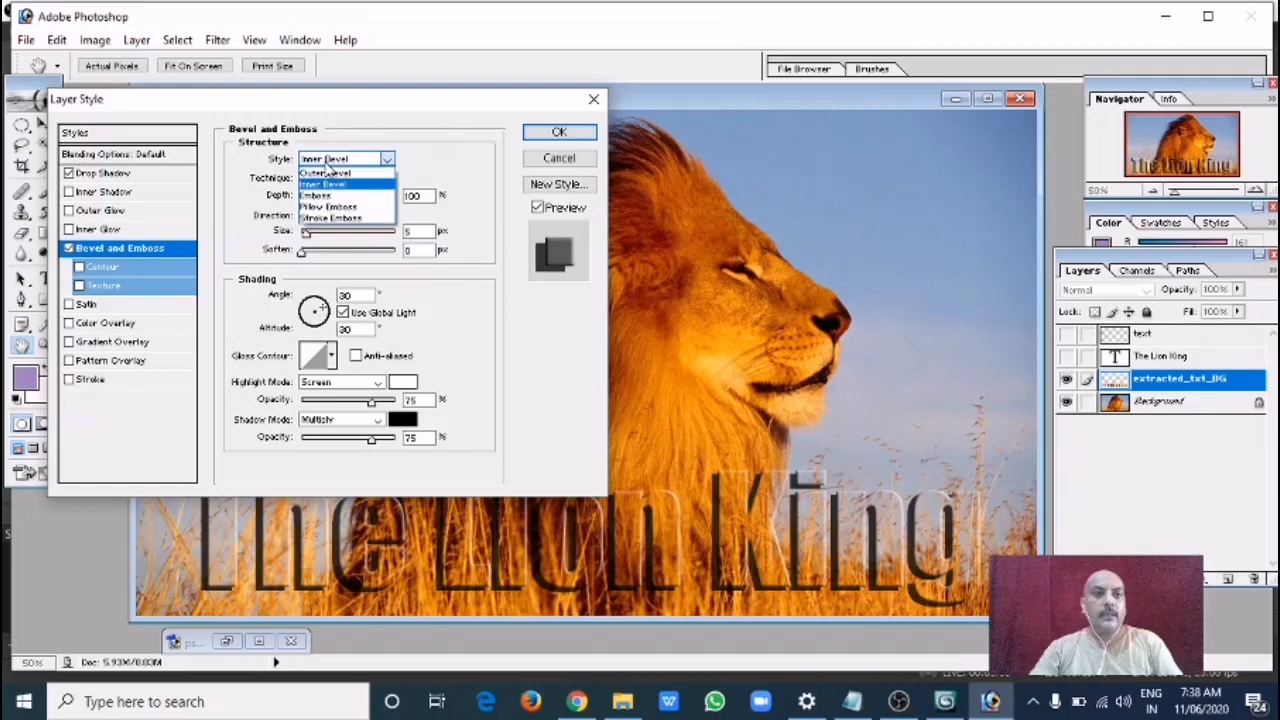
left_click(325, 192)
left_click(335, 159)
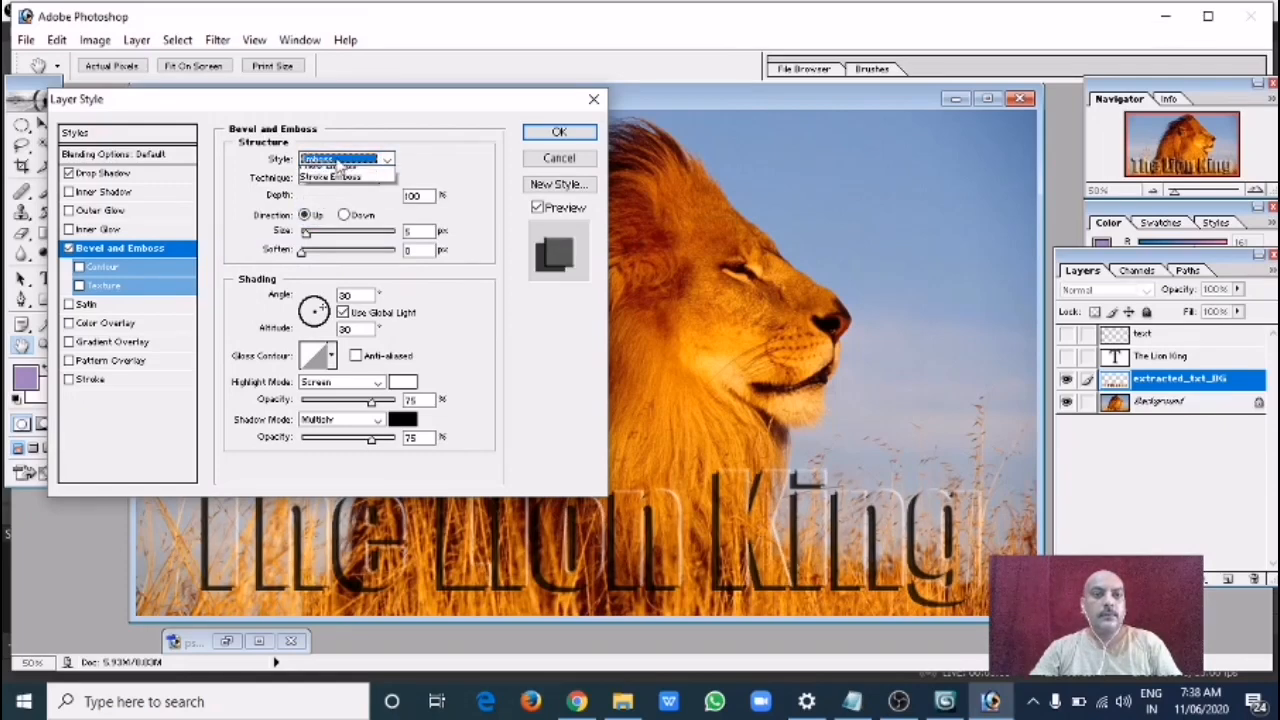
left_click(325, 203)
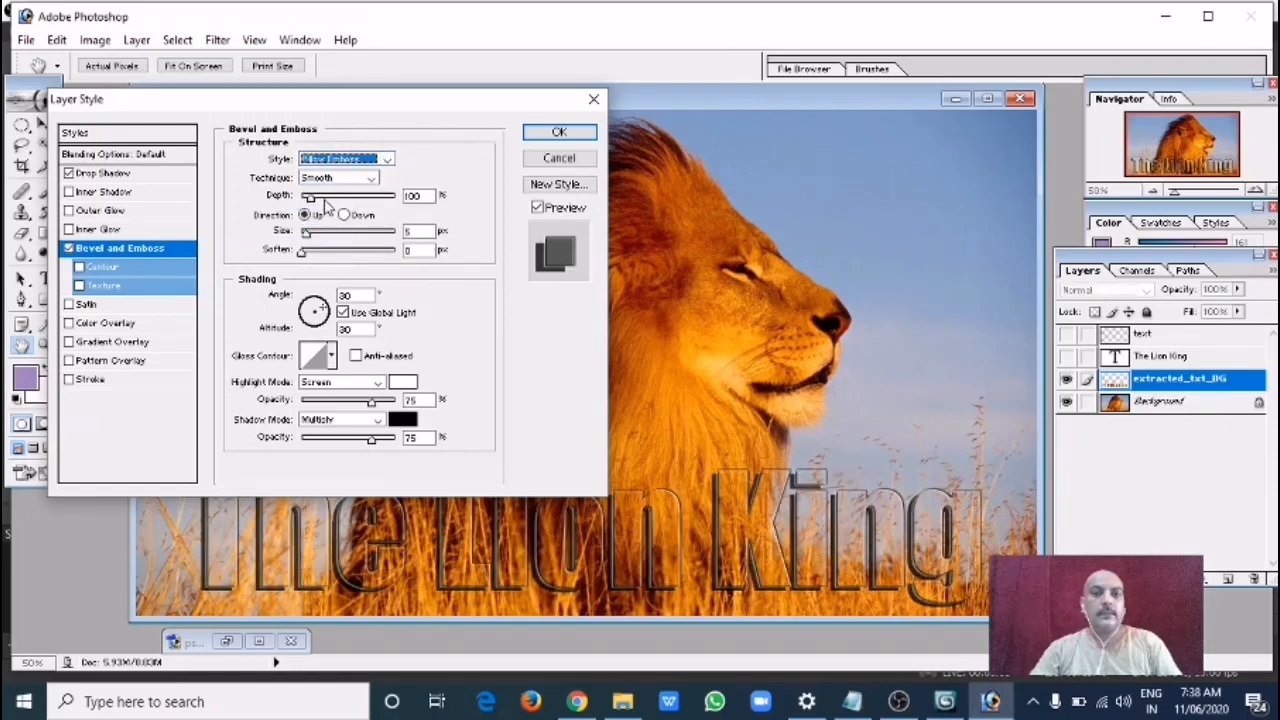
left_click(355, 162)
left_click(335, 217)
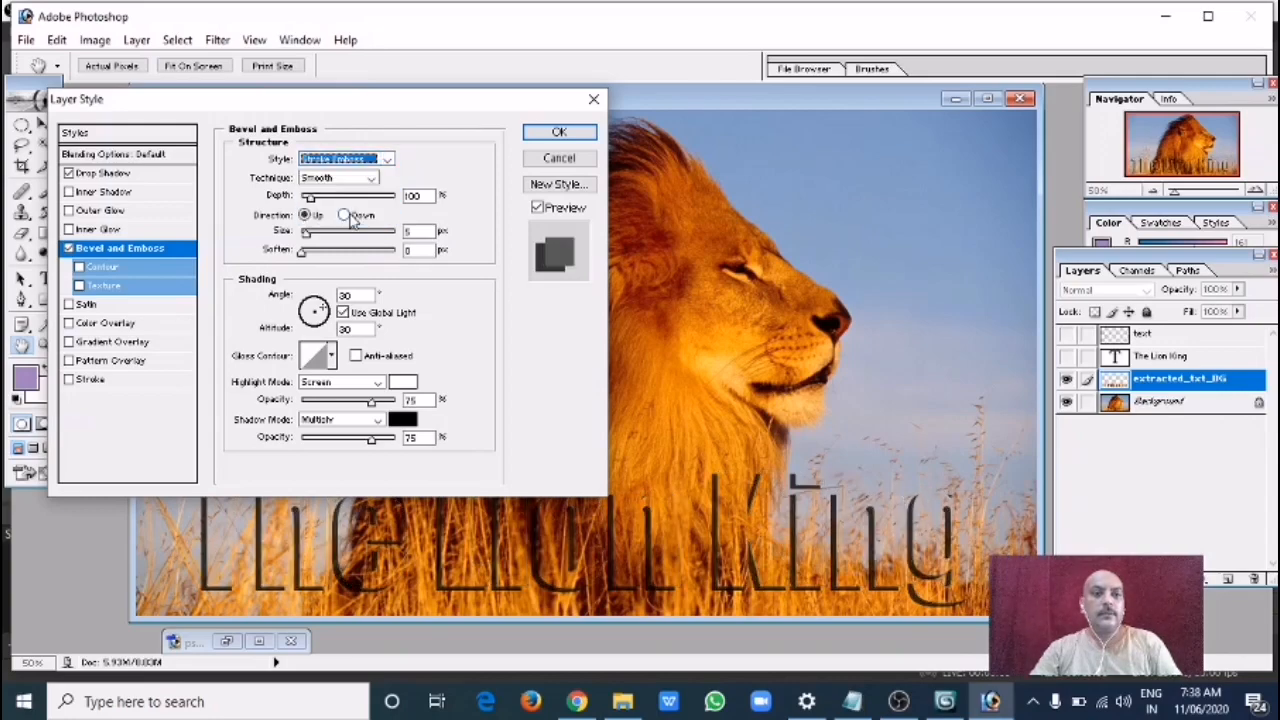
left_click(355, 160)
left_click(345, 206)
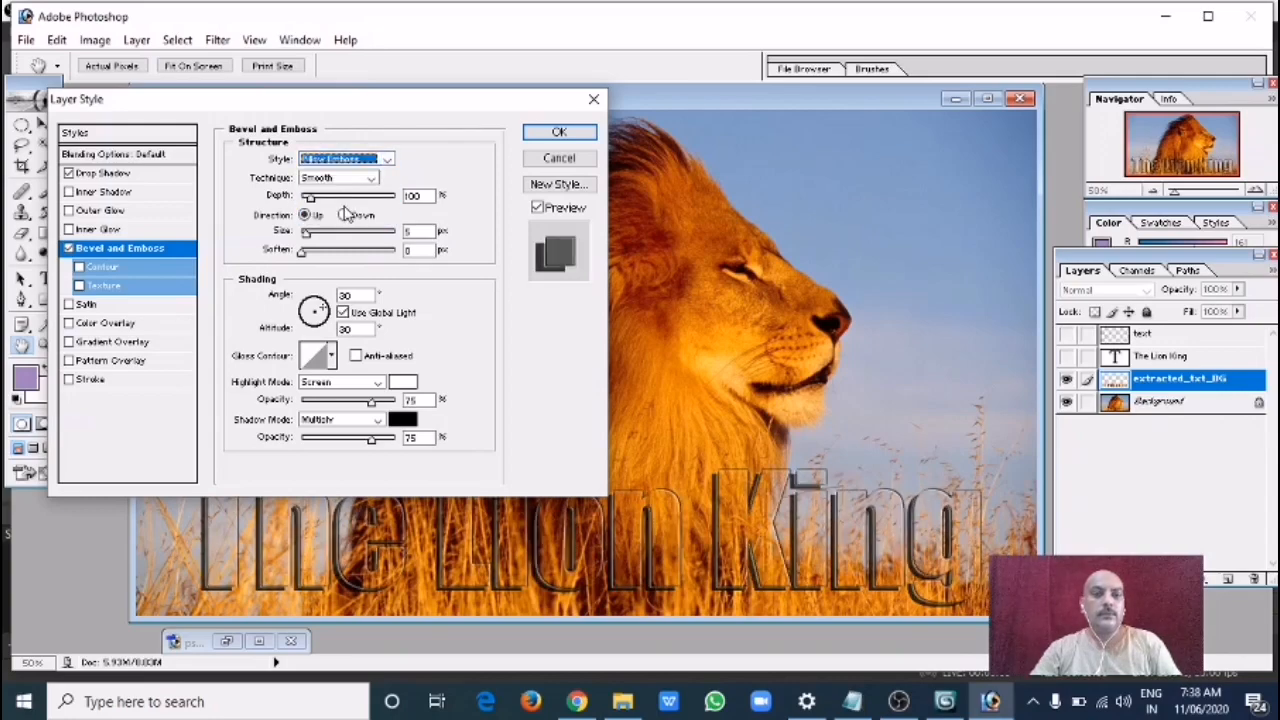
left_click_drag(309, 113, 981, 56)
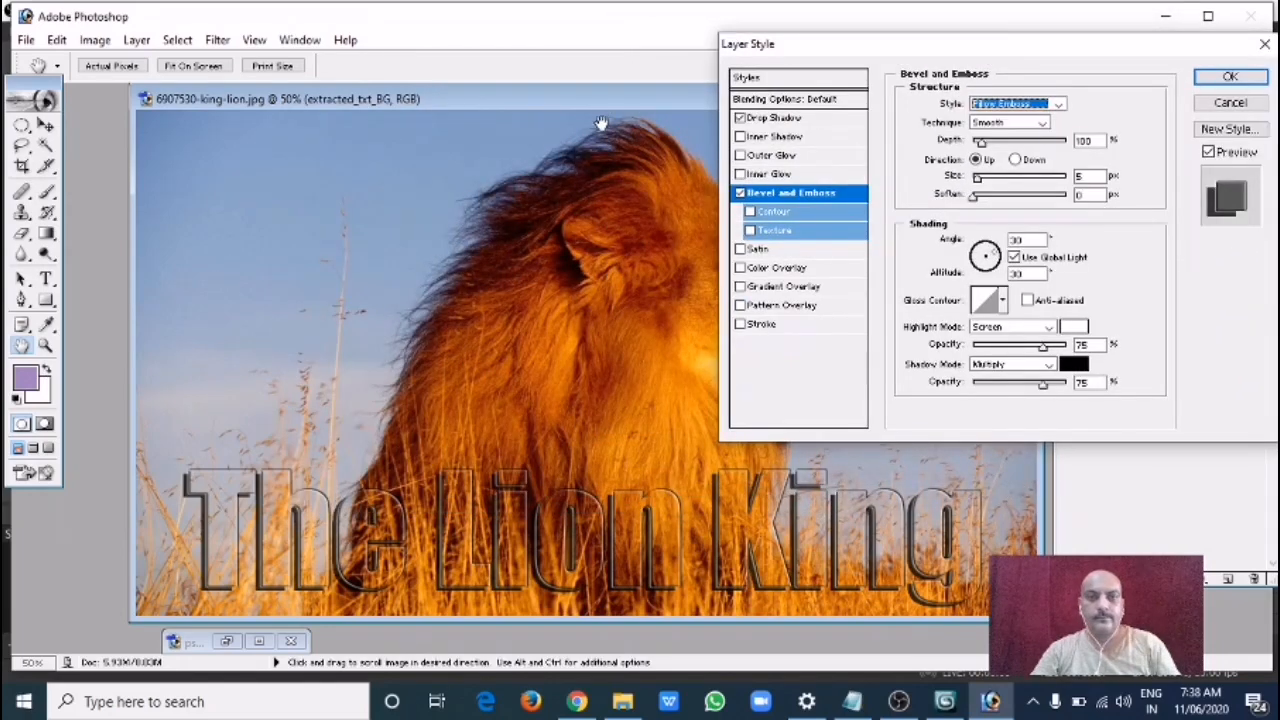
Apply the Pillow Emboss layer style and inspect the lettering at 100% in a maximized image window
left_click(1222, 79)
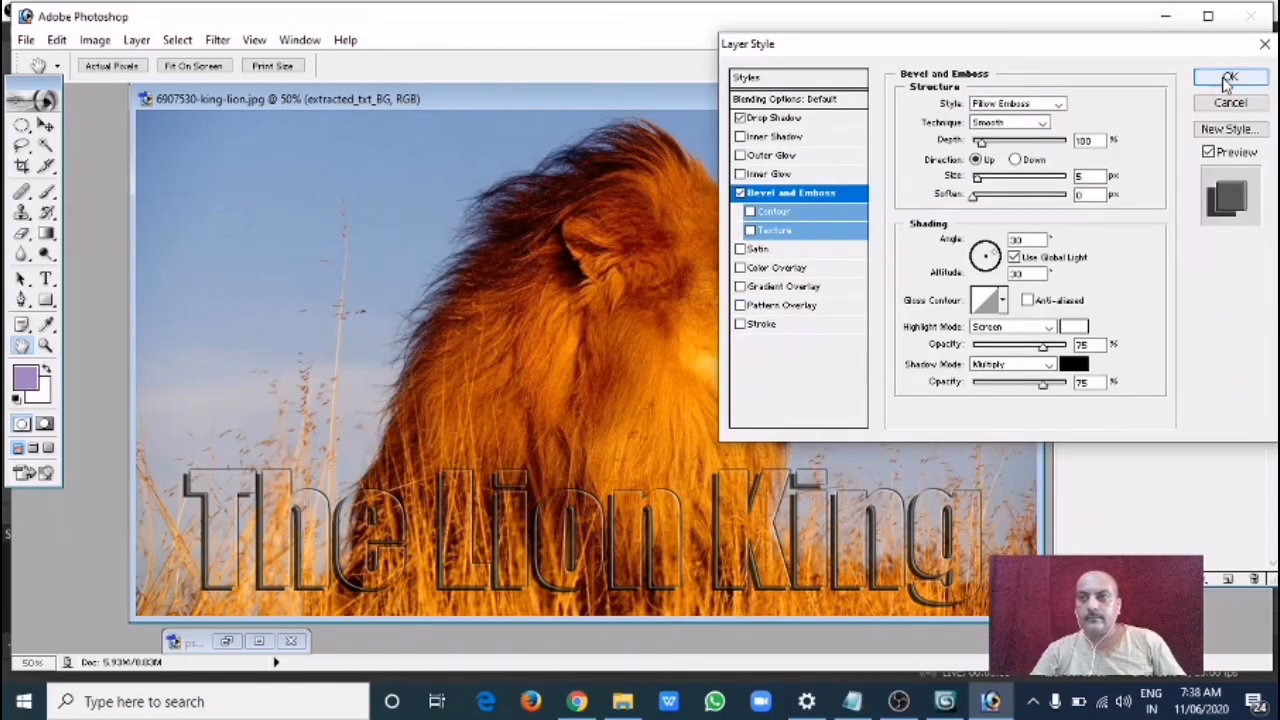
left_click(987, 98)
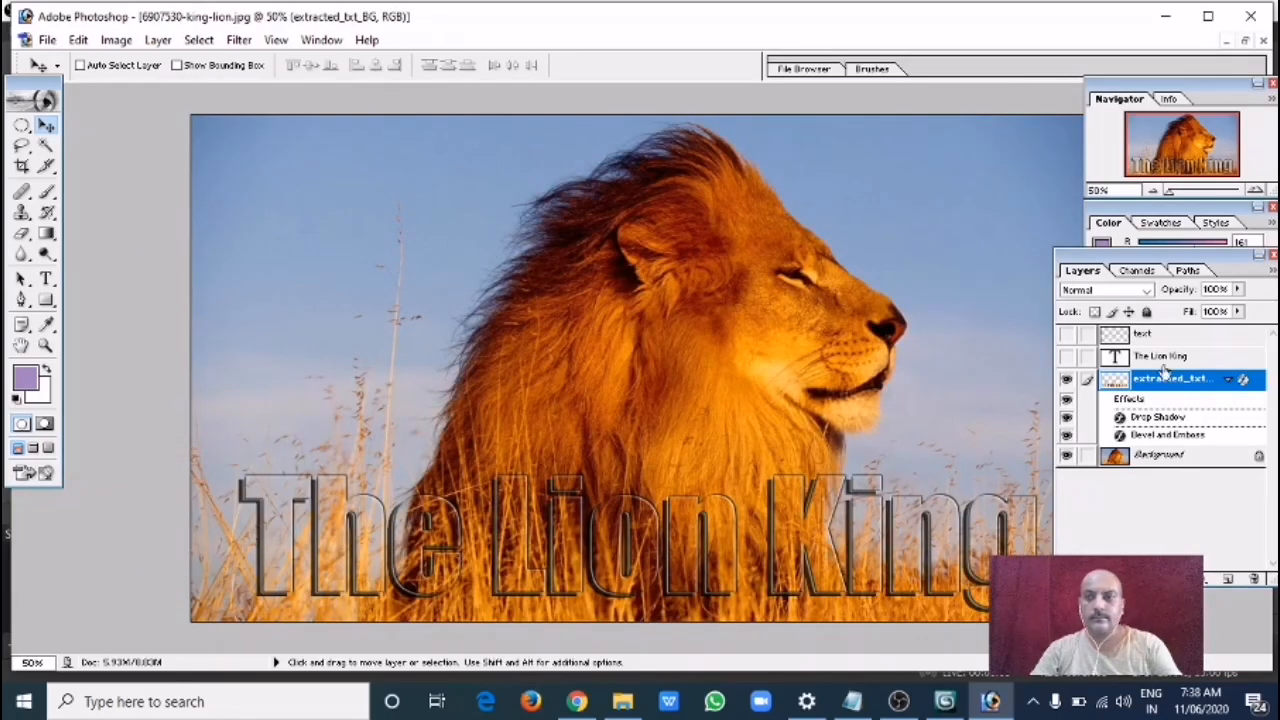
key("Tab")
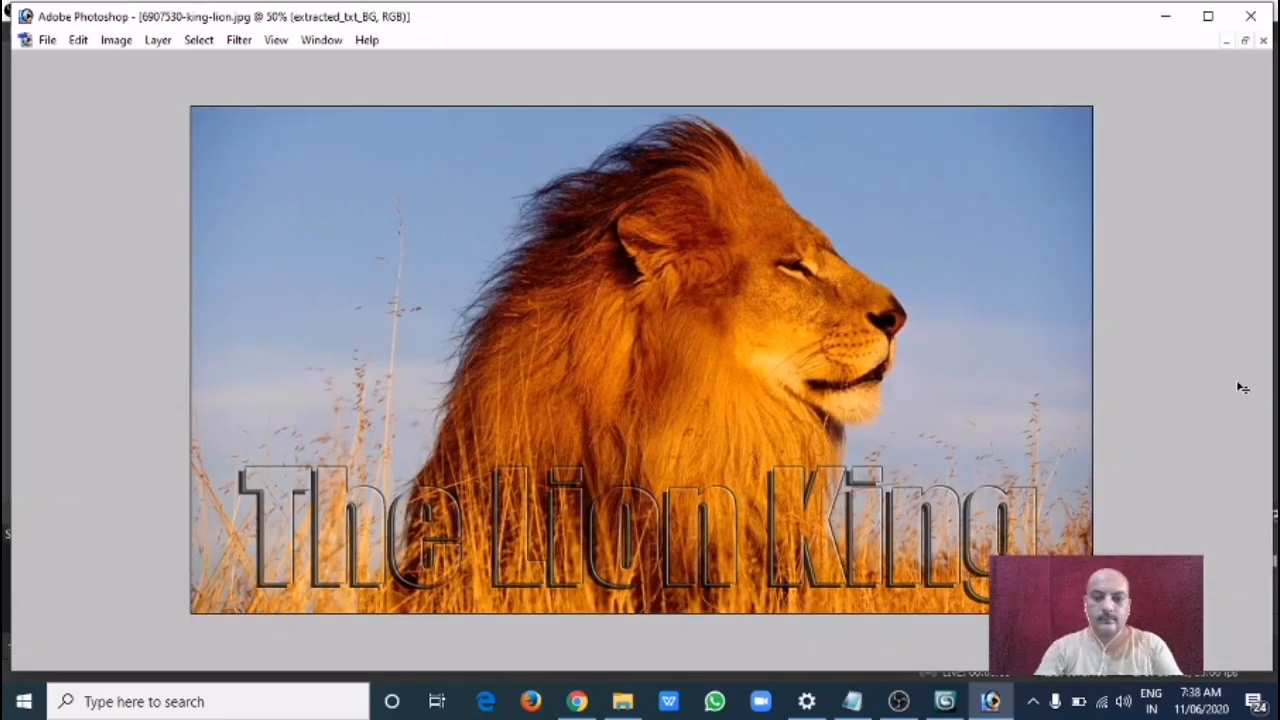
key("ctrl+plus")
key("ctrl+plus")
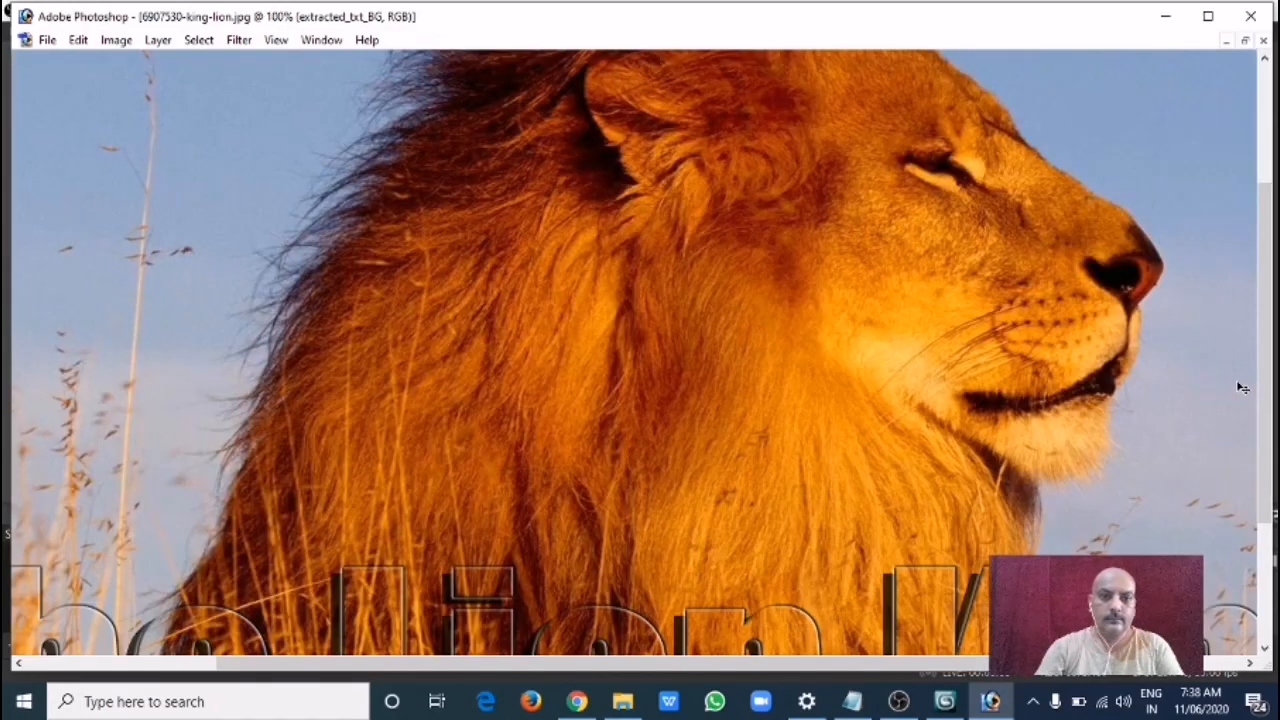
left_click_drag(391, 437, 604, 210)
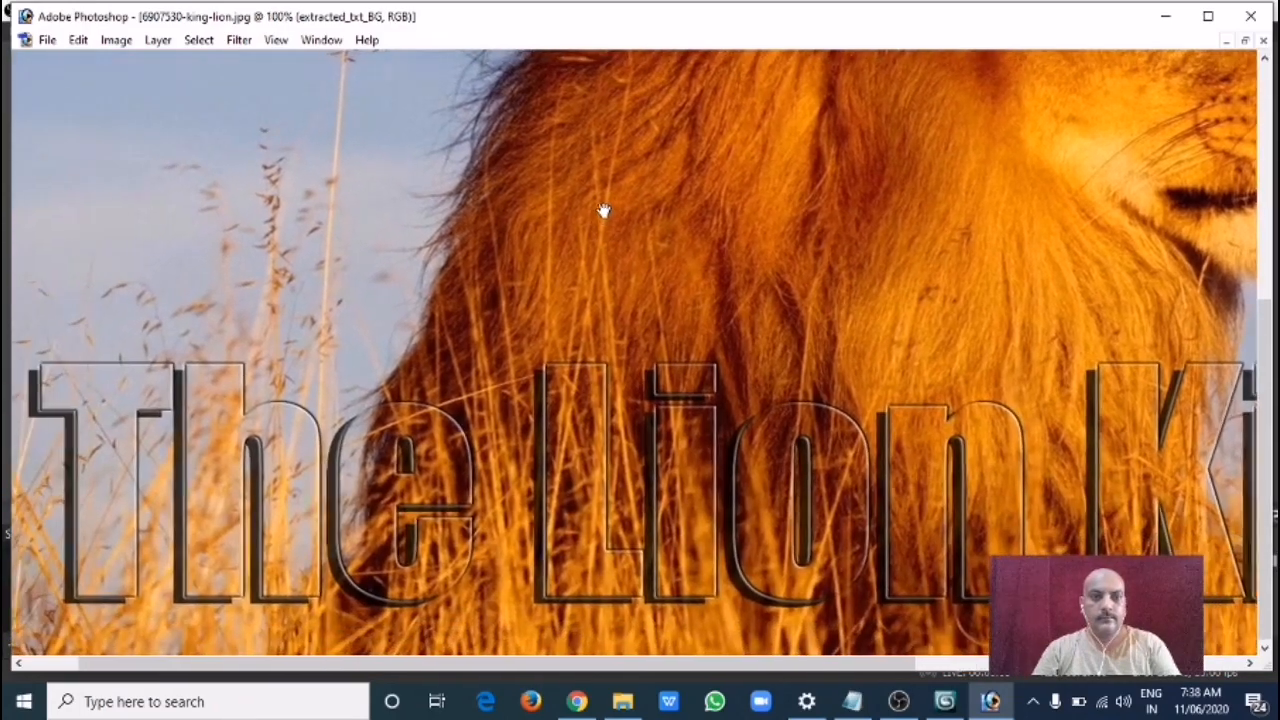
key("Tab")
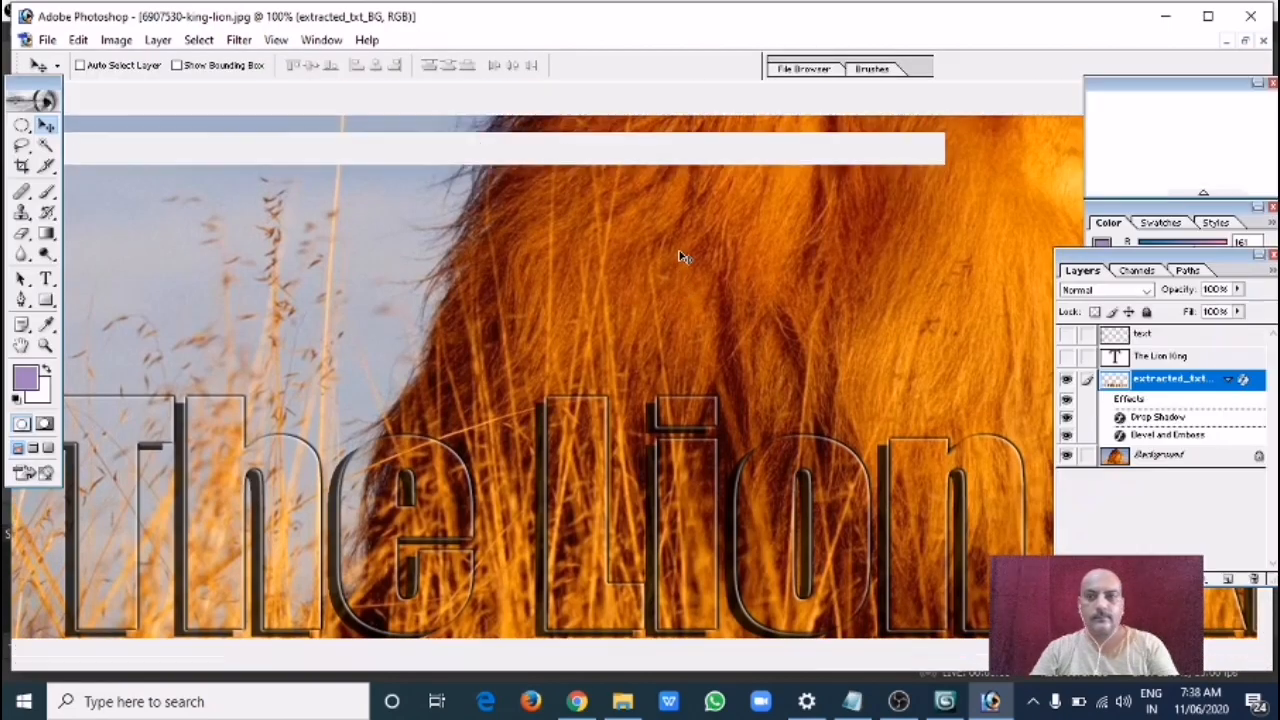
Compare several gloss contours for the extracted_txt_BG layer's Bevel and Emboss, including Rolling Slope - Descending, and apply the Ring contour
double_click(1244, 384)
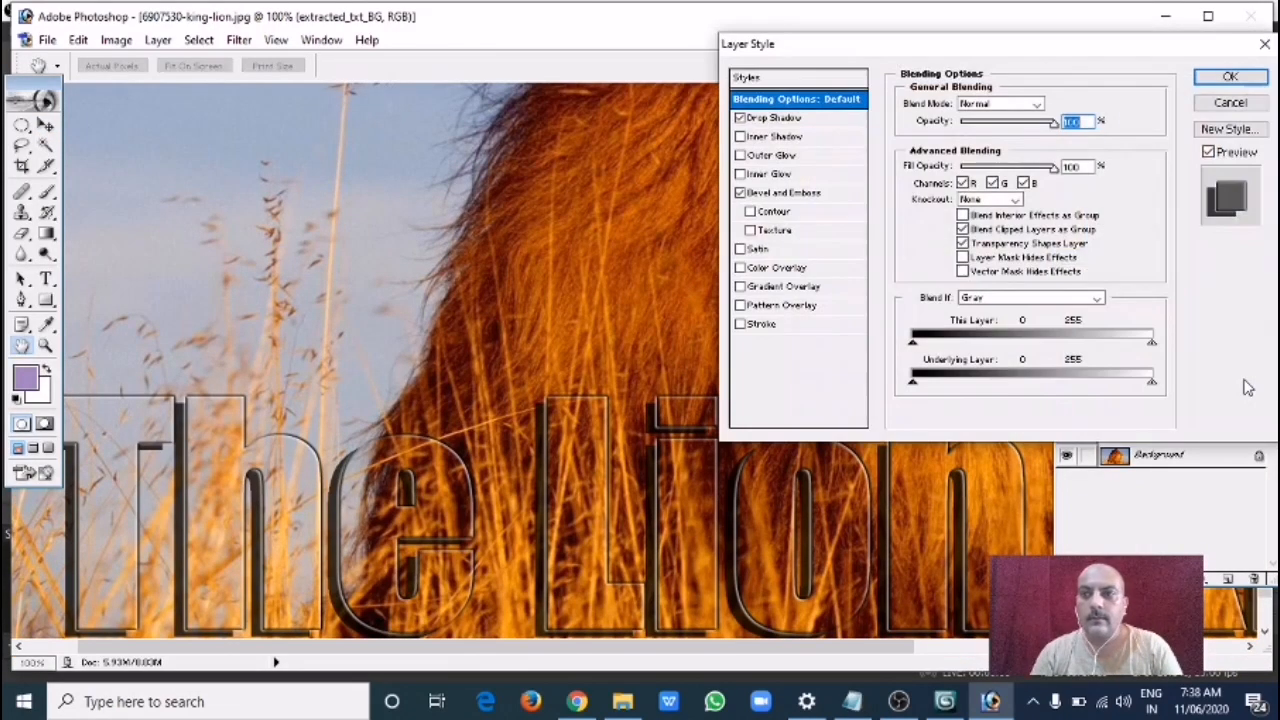
left_click(784, 196)
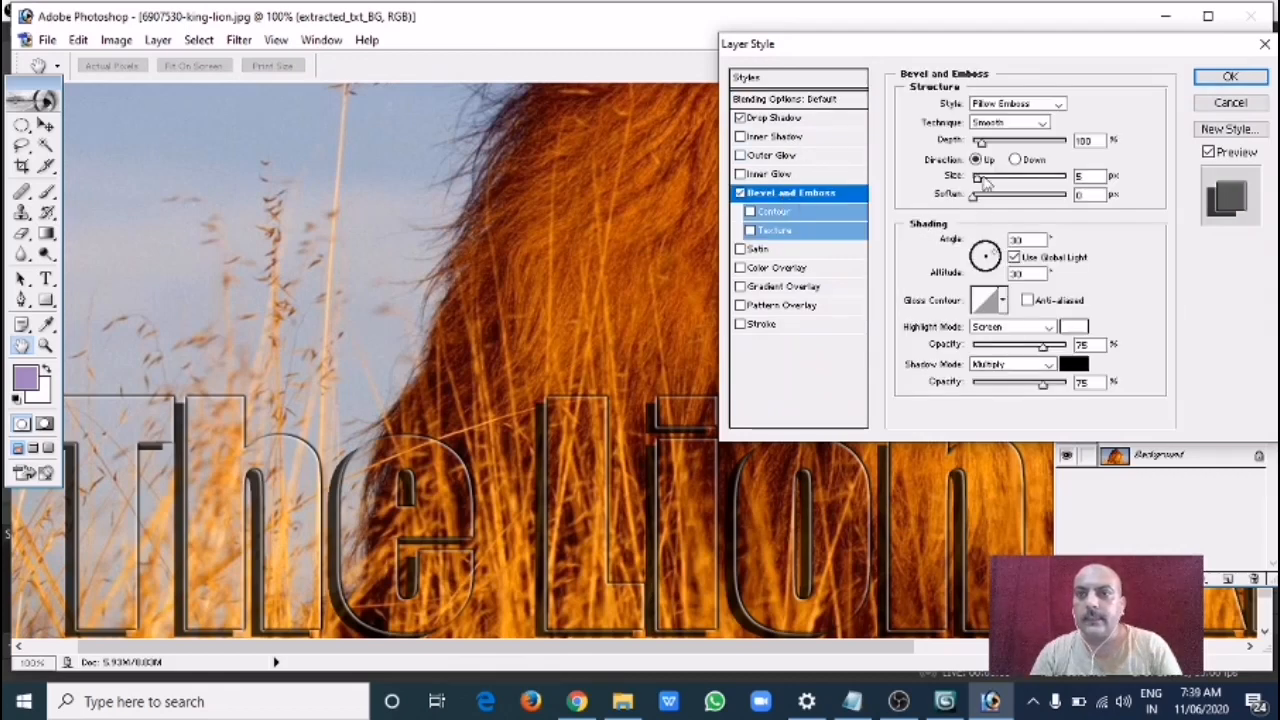
left_click(1015, 257)
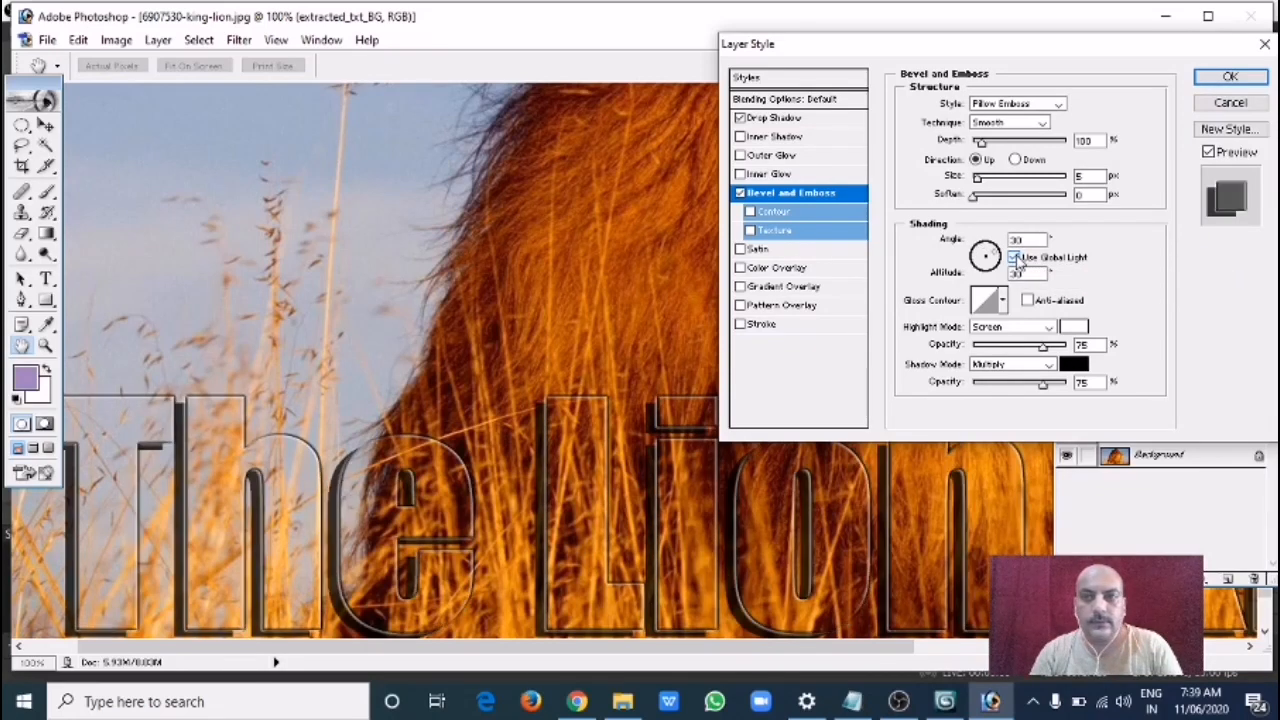
left_click(1002, 301)
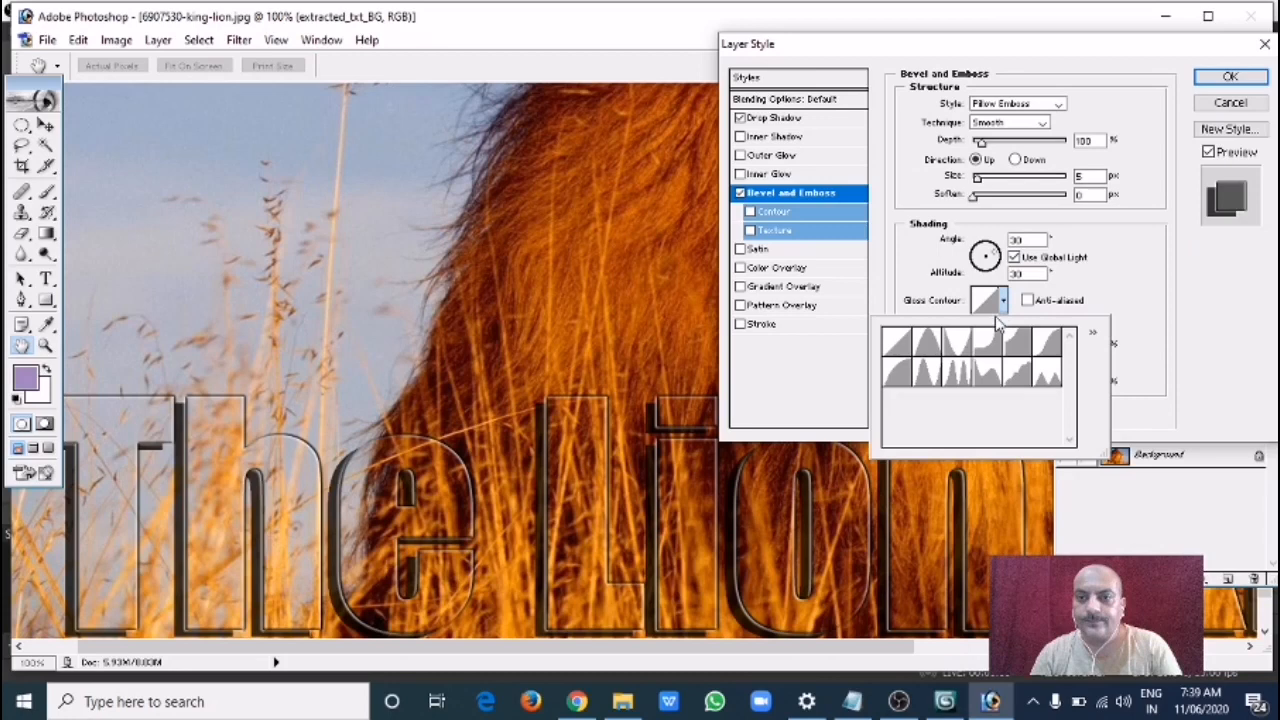
left_click(938, 348)
left_click(929, 376)
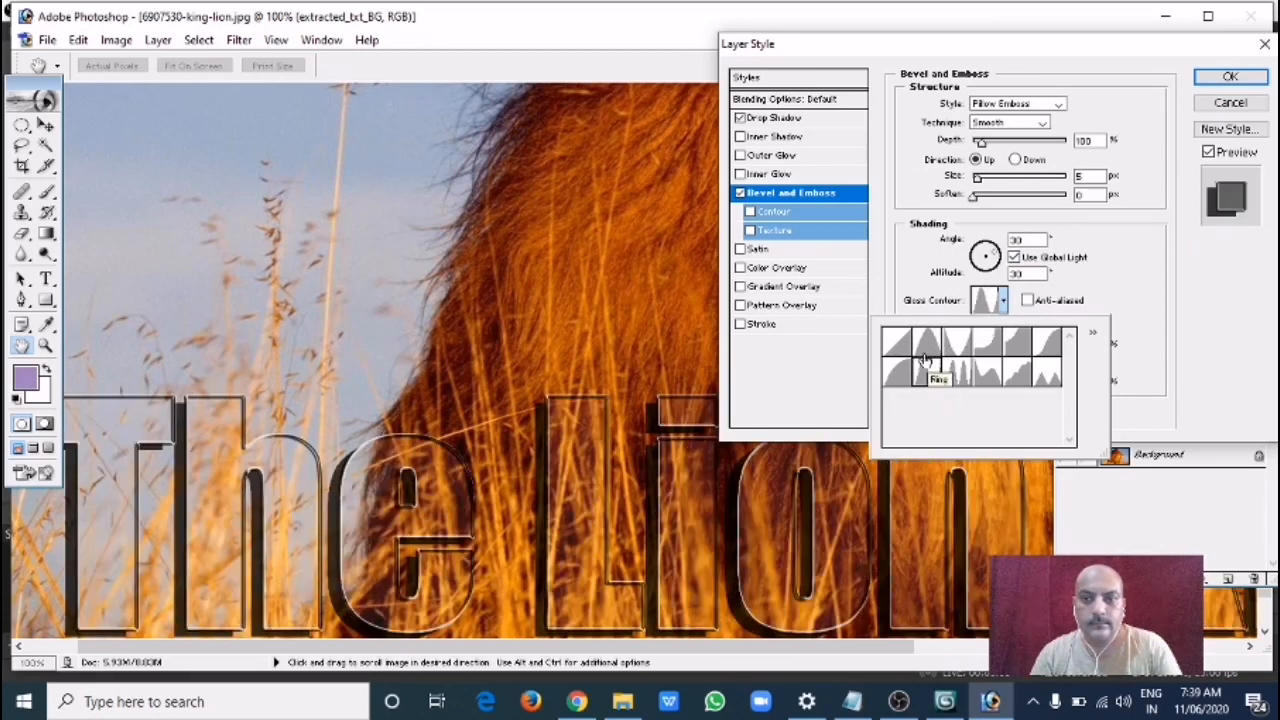
left_click(898, 344)
left_click(927, 375)
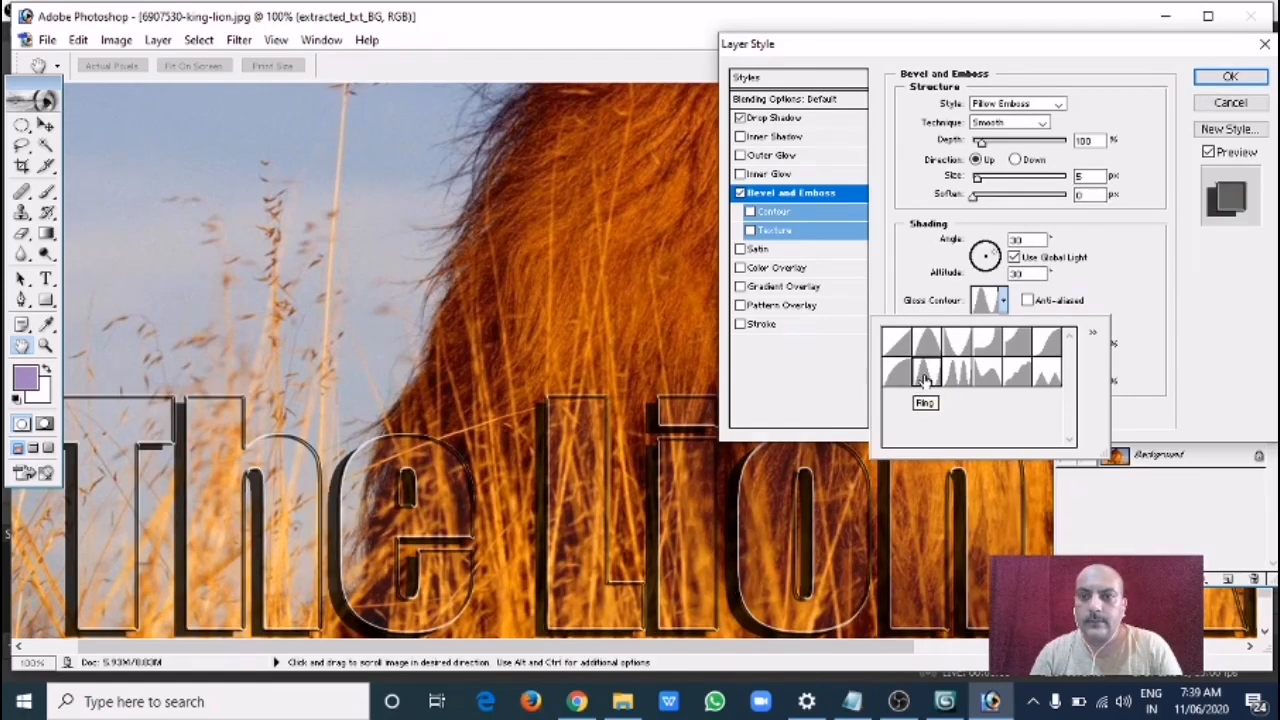
left_click(956, 377)
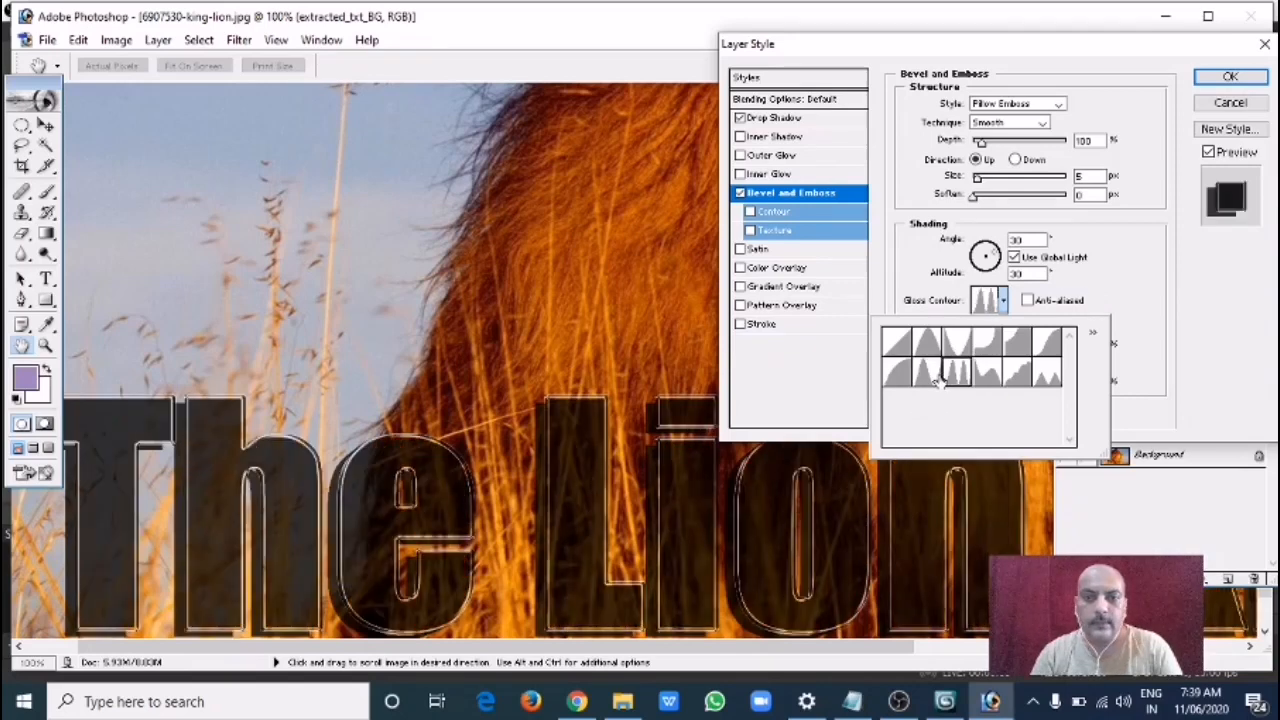
left_click(995, 376)
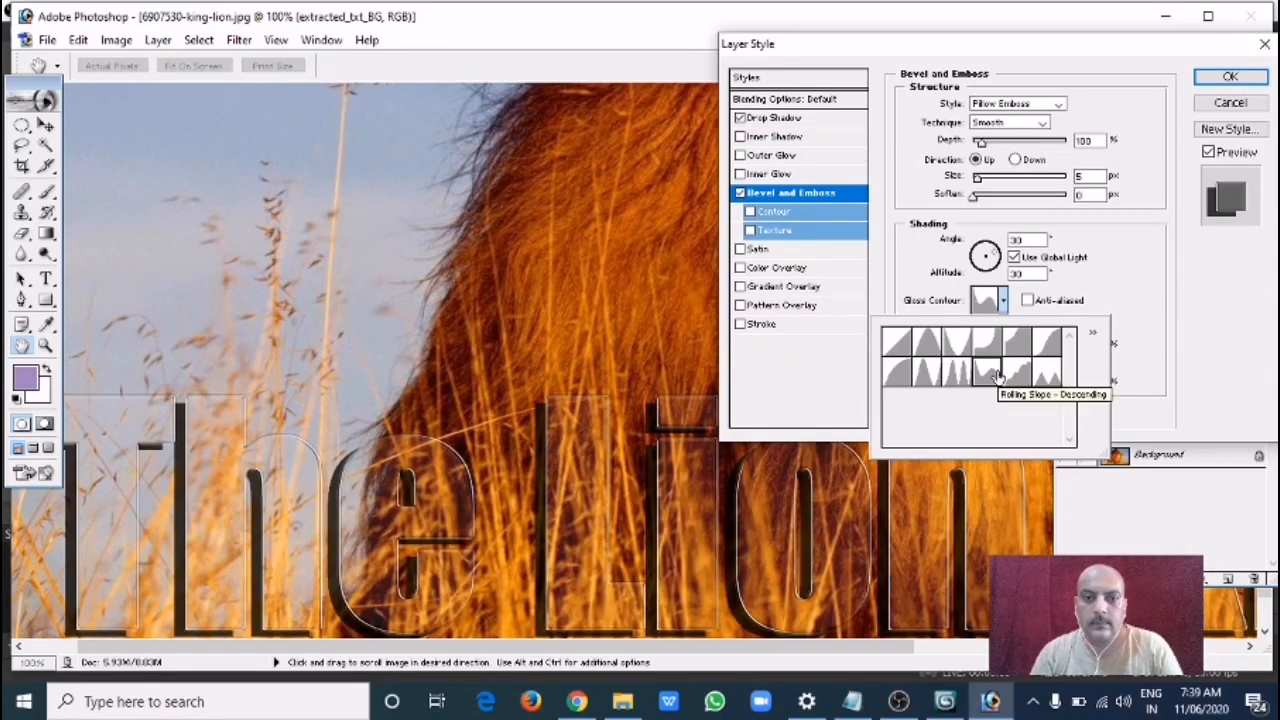
left_click(927, 375)
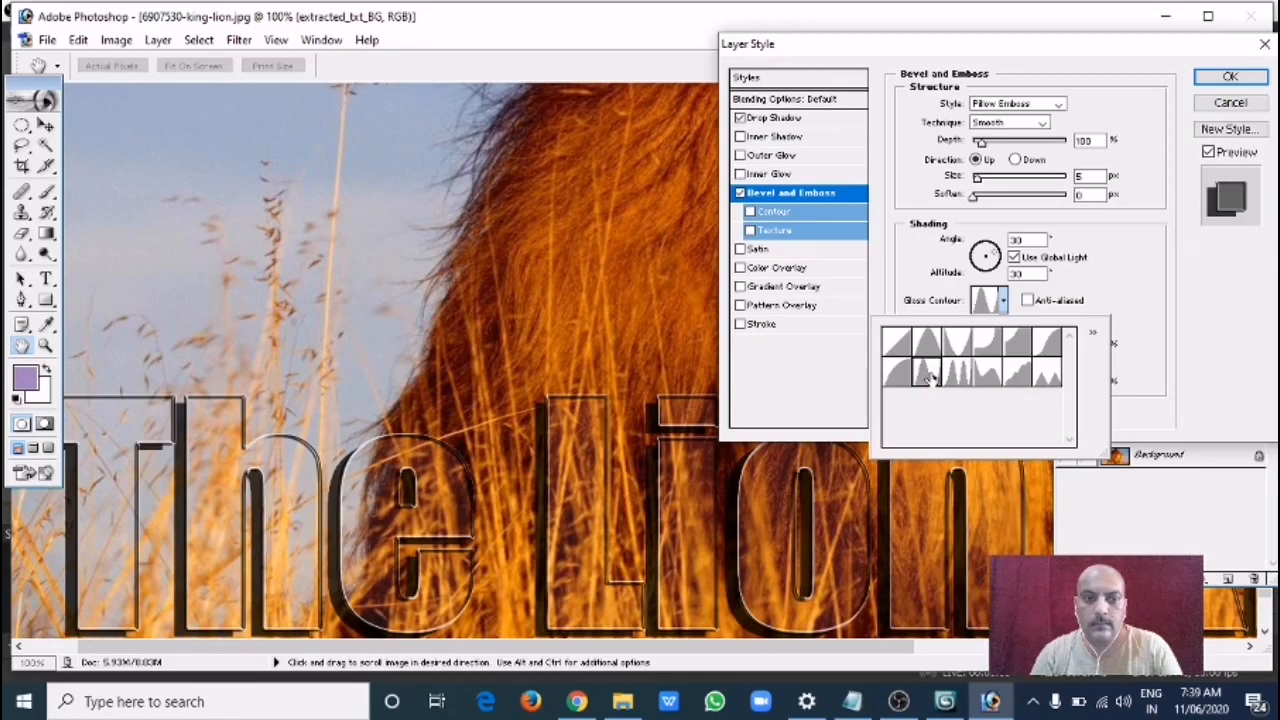
left_click(1230, 77)
left_click(1230, 77)
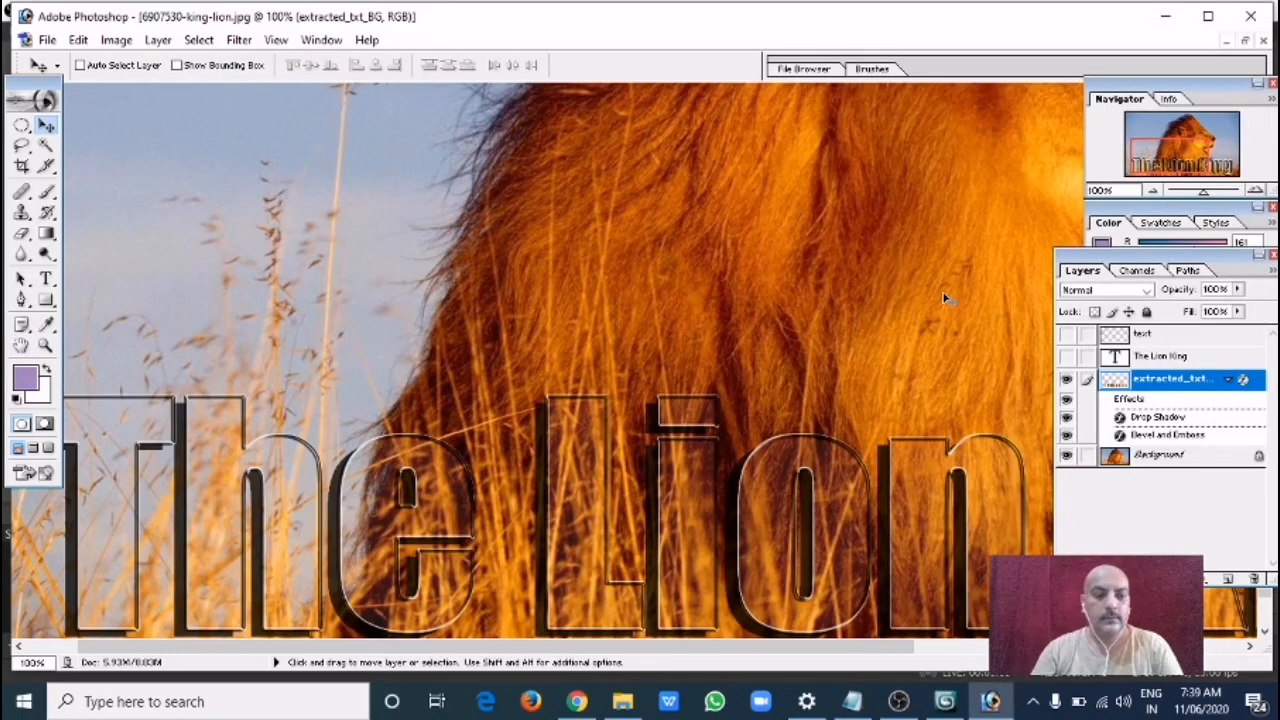
Fit the whole image on screen and hide the palettes to view the text effect
key("ctrl+0")
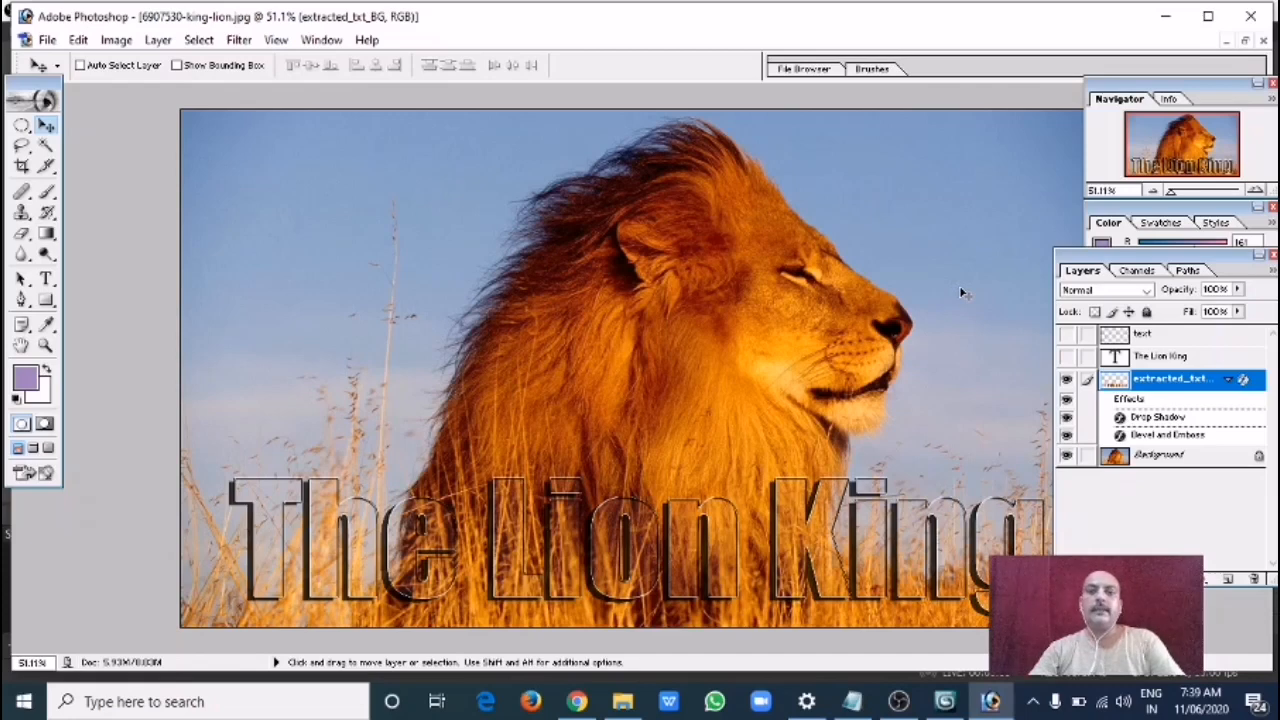
key("Tab")
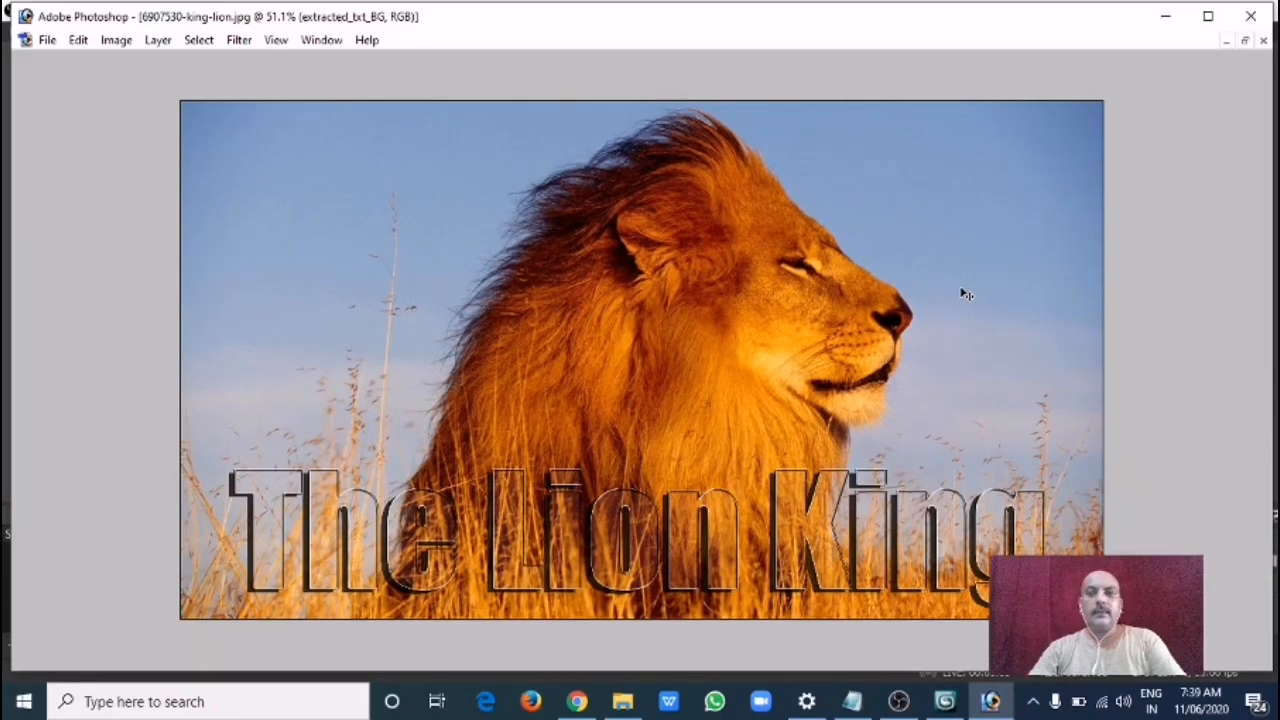